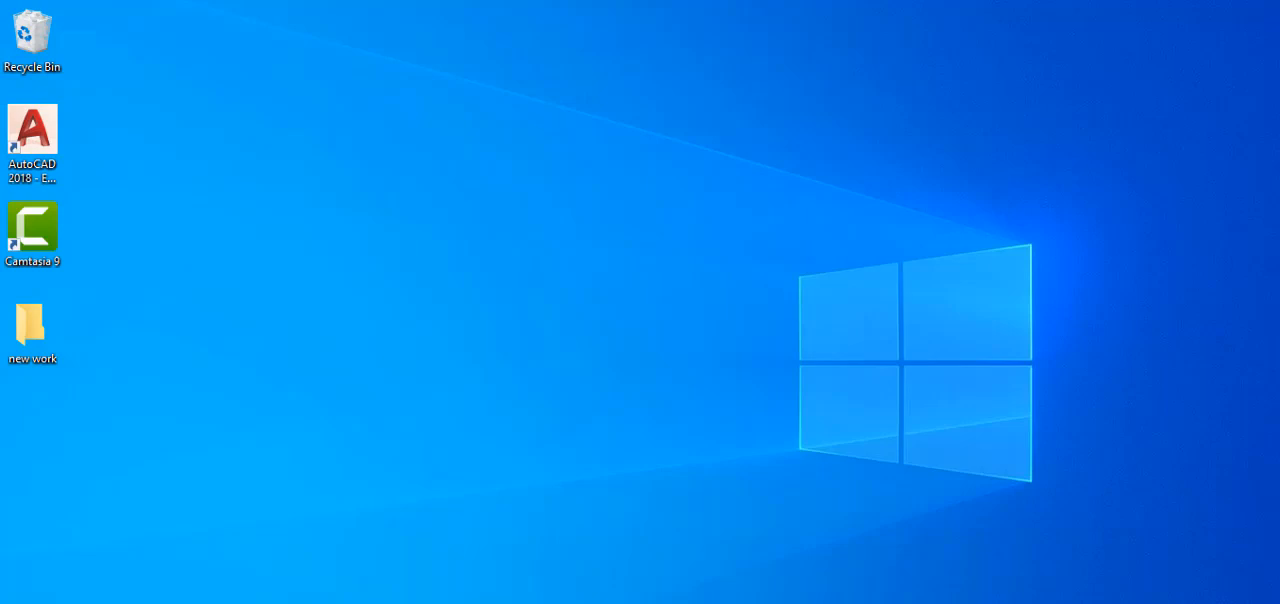
# - Launch AutoCAD 2018
pyautogui.click(45, 135)
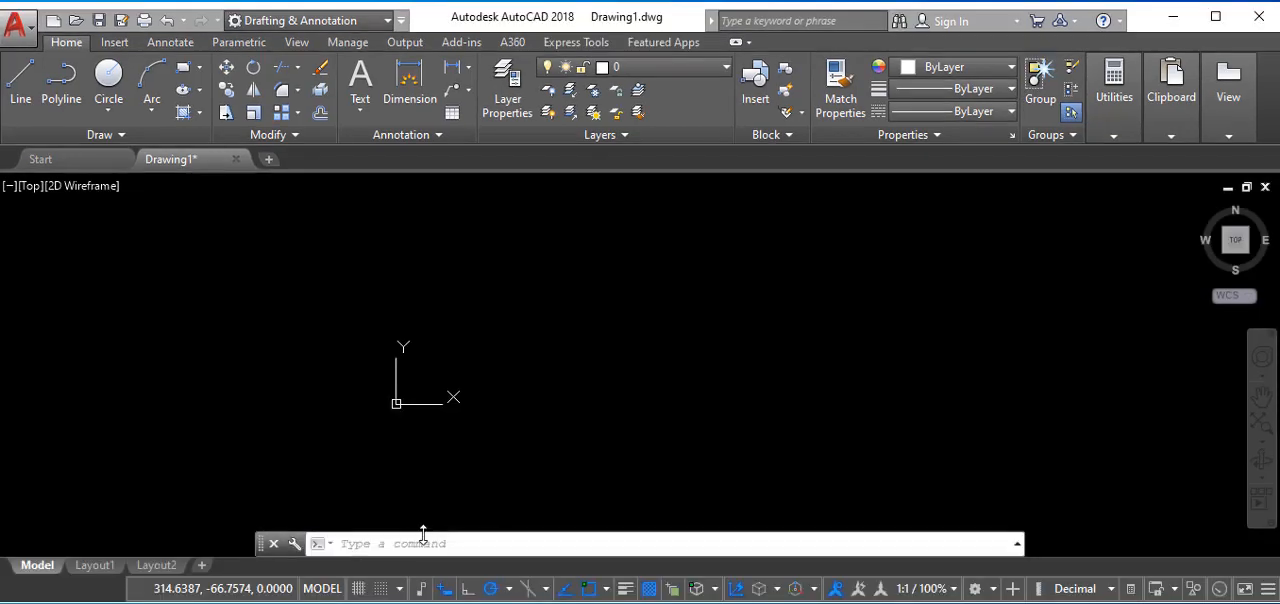
pyautogui.click(418, 544)
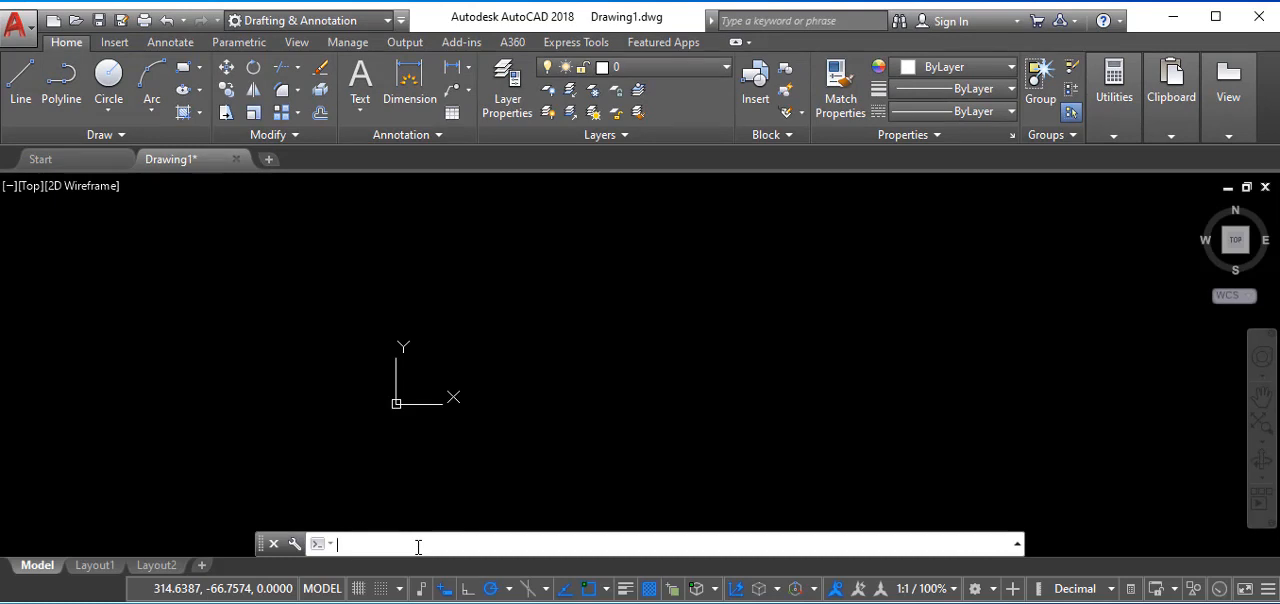
pyautogui.write('uni')
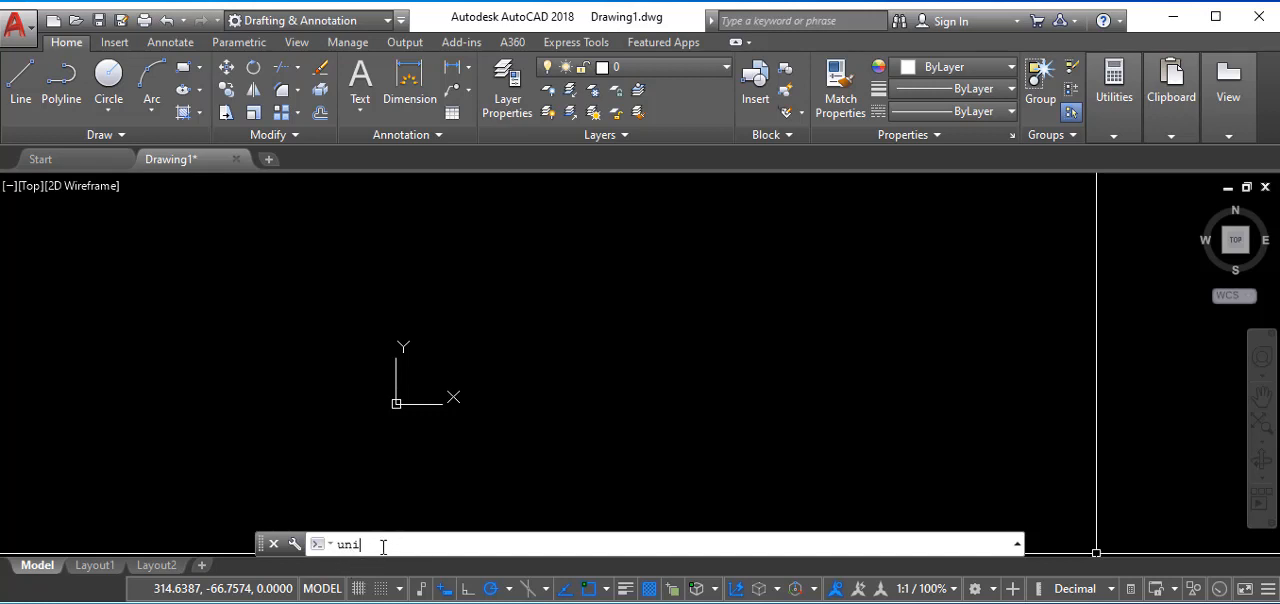
pyautogui.write('tt')
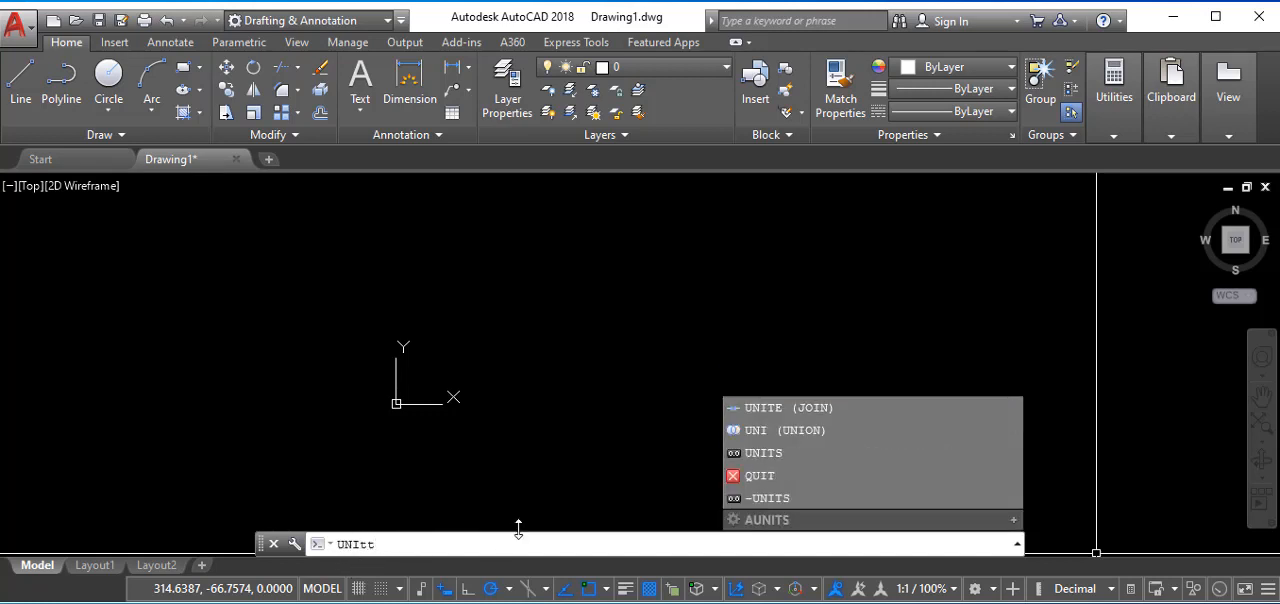
pyautogui.press('BackSpace')
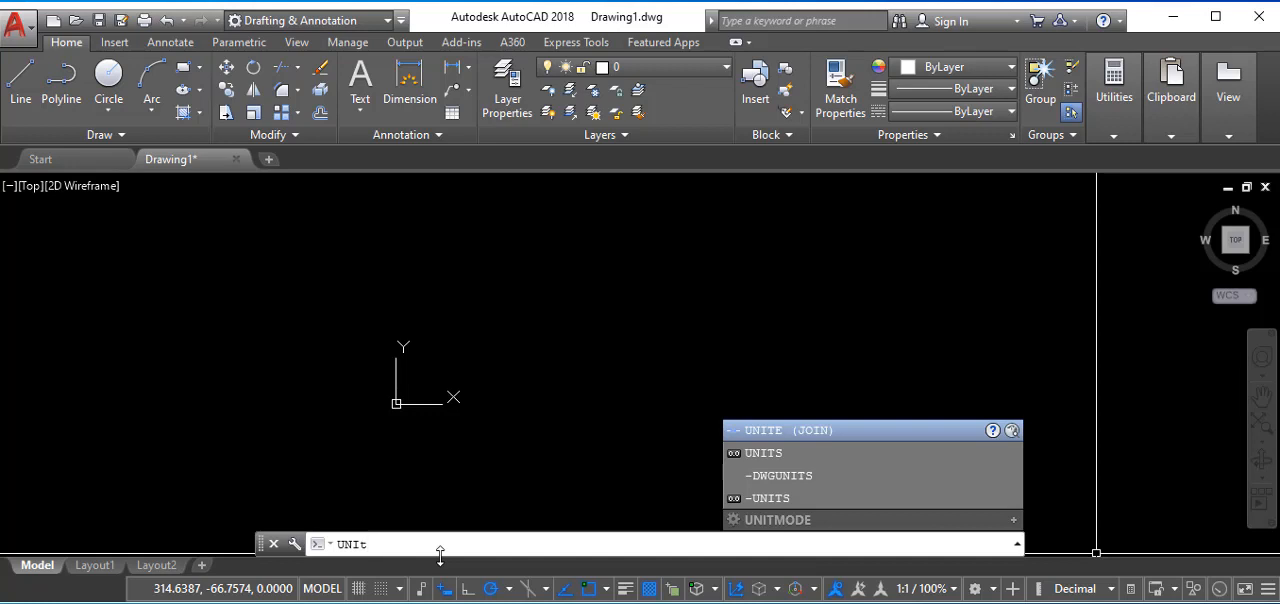
pyautogui.press('Return')
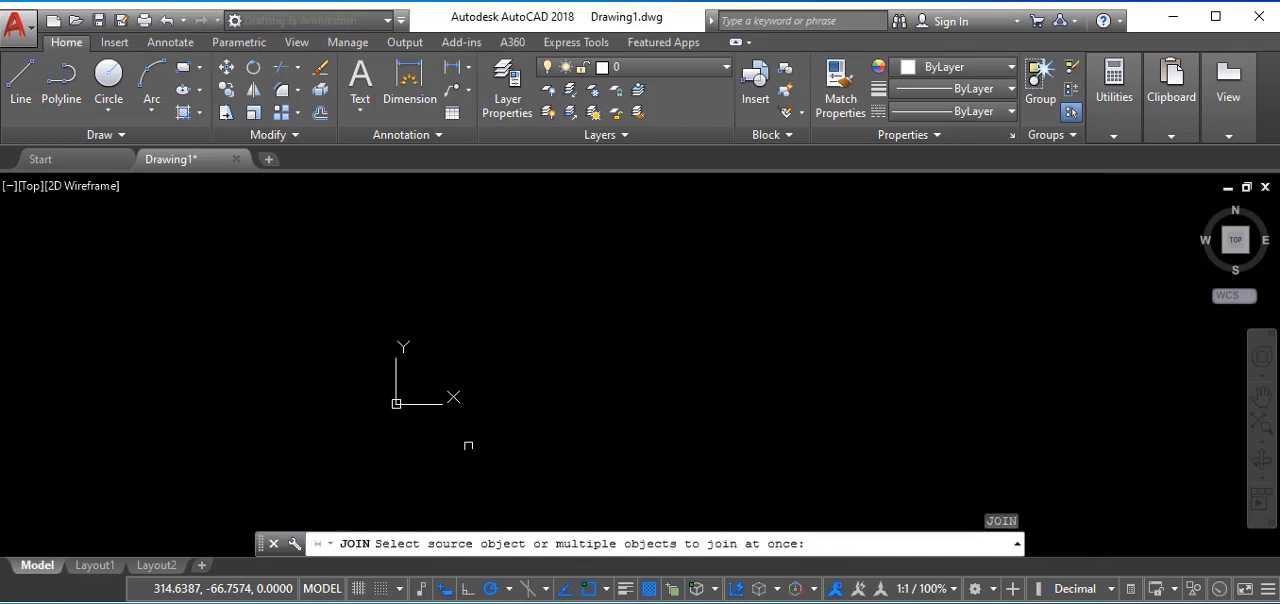
pyautogui.press('Escape')
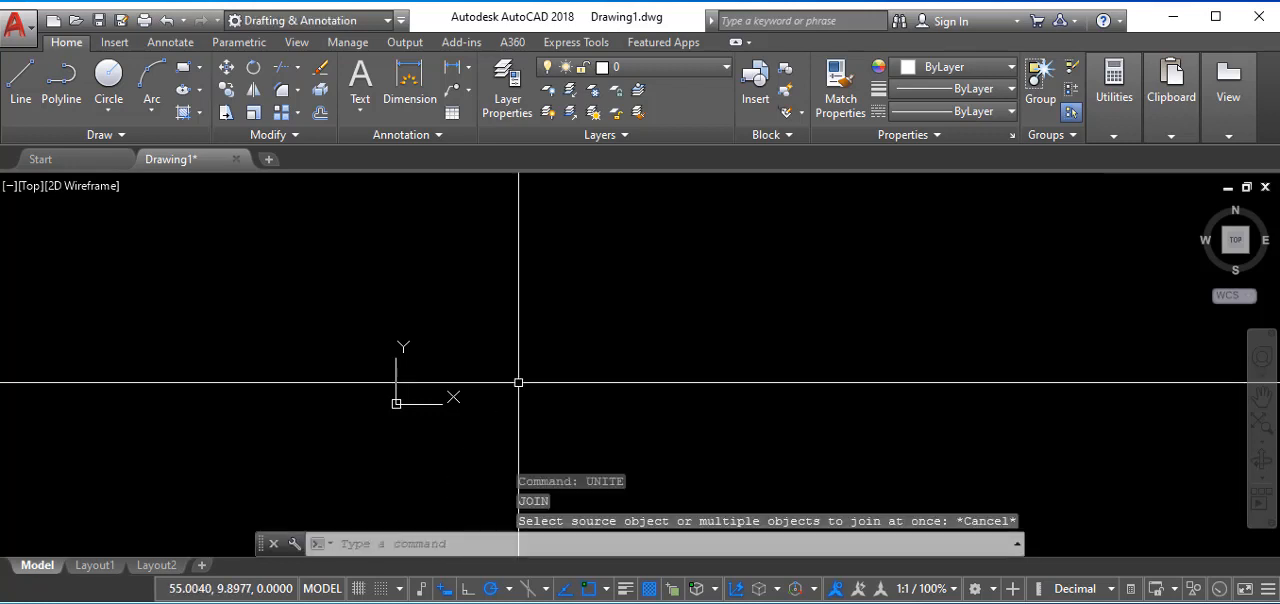
# - Run the UNITS command and set the drawing's length type to Decimal with precision 0
pyautogui.click(434, 548)
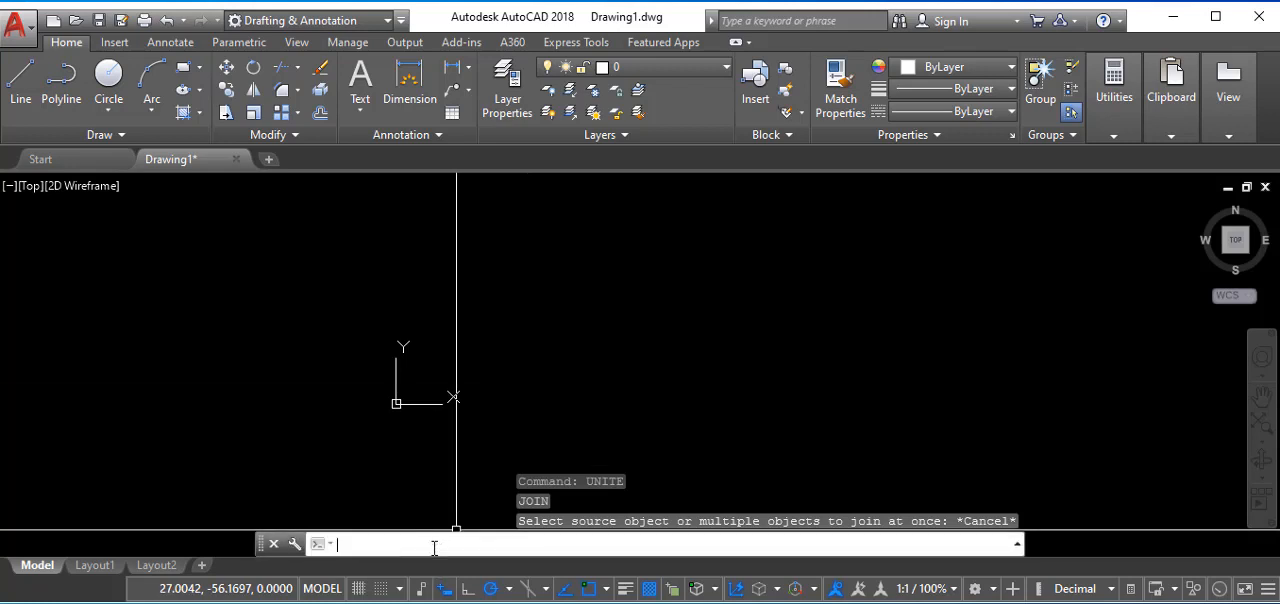
pyautogui.write('UNITS')
pyautogui.press('Return')
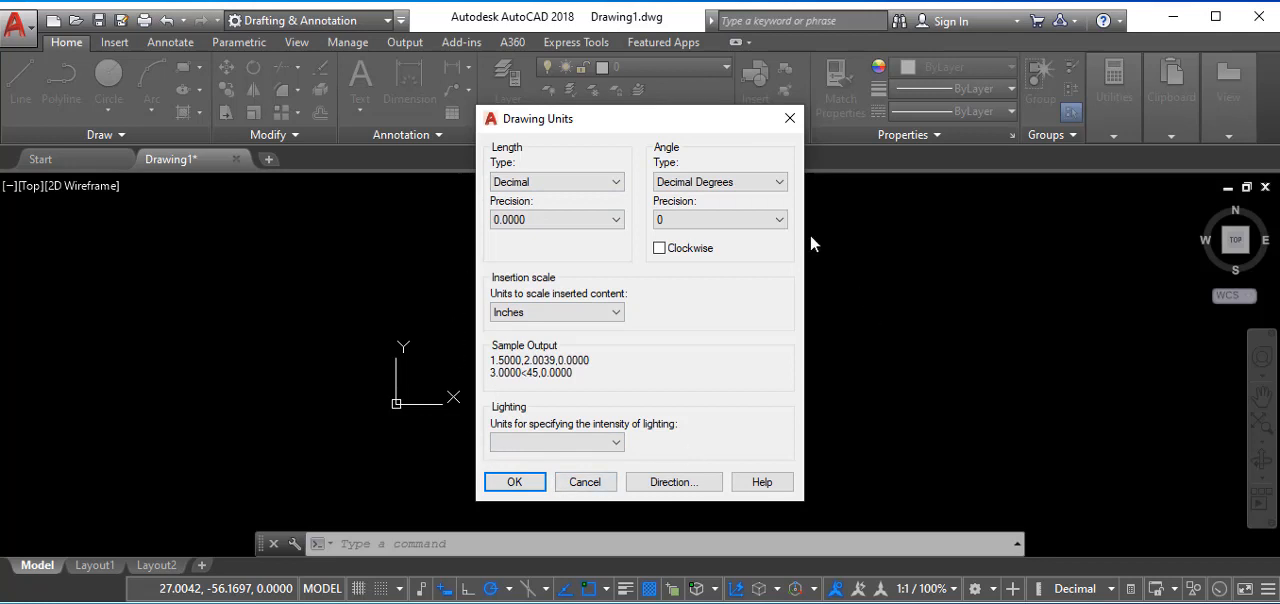
pyautogui.click(602, 184)
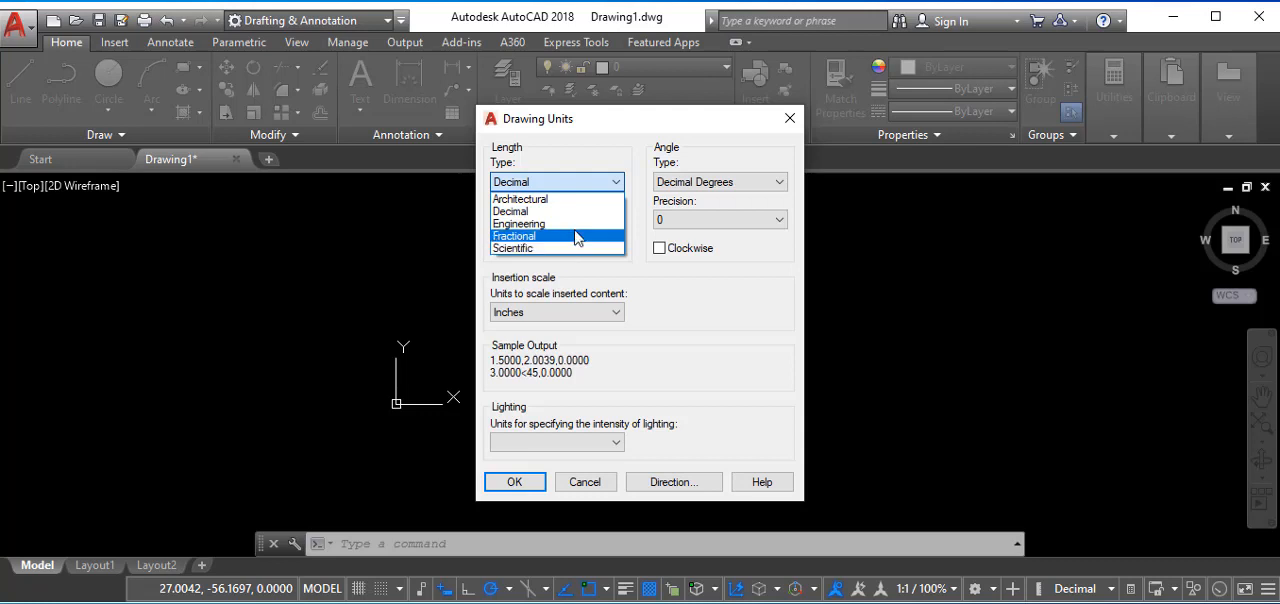
pyautogui.click(579, 211)
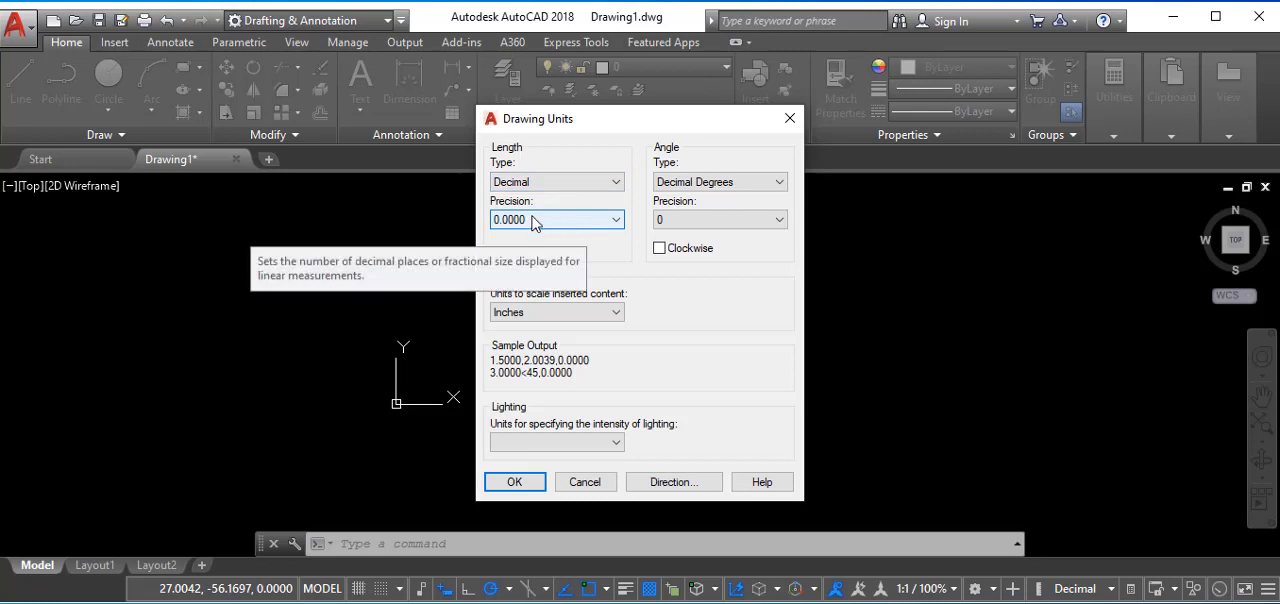
pyautogui.click(572, 220)
pyautogui.click(561, 238)
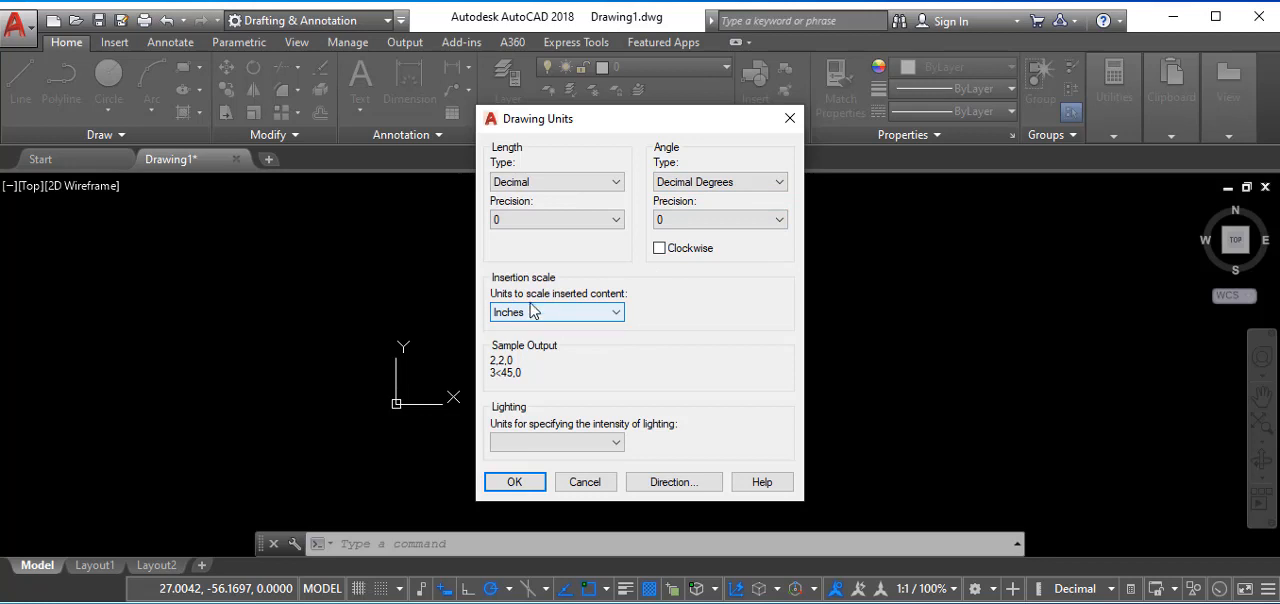
# - Set the insertion scale units to Millimeters and accept the drawing units
pyautogui.click(612, 313)
pyautogui.click(577, 391)
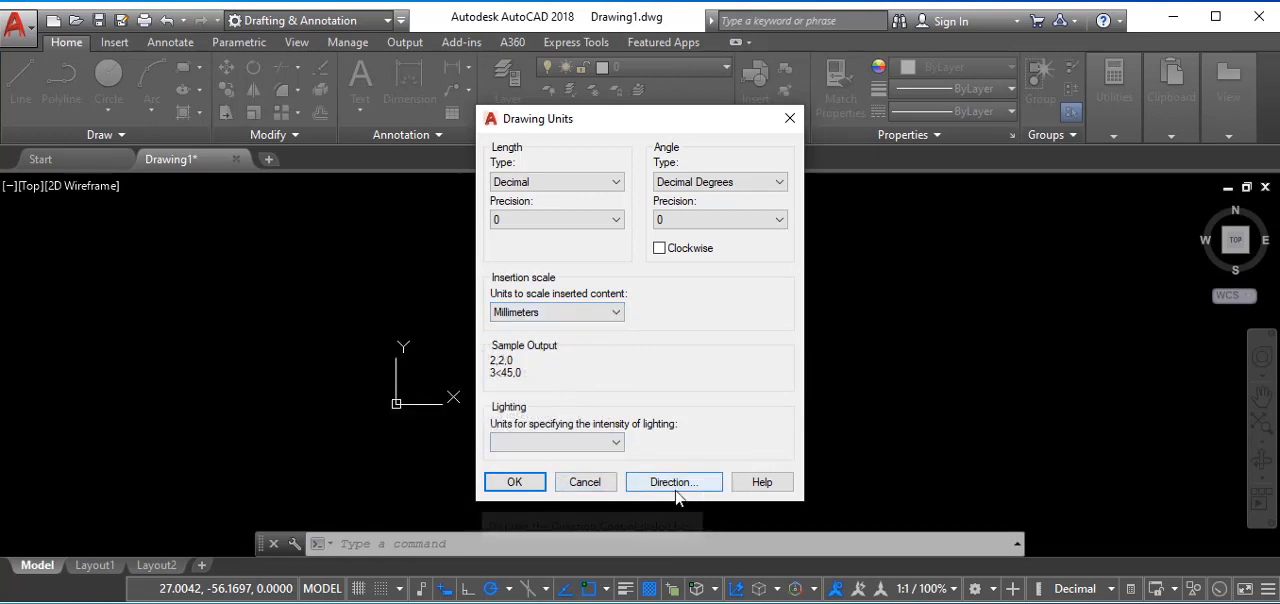
pyautogui.click(515, 483)
pyautogui.click(514, 480)
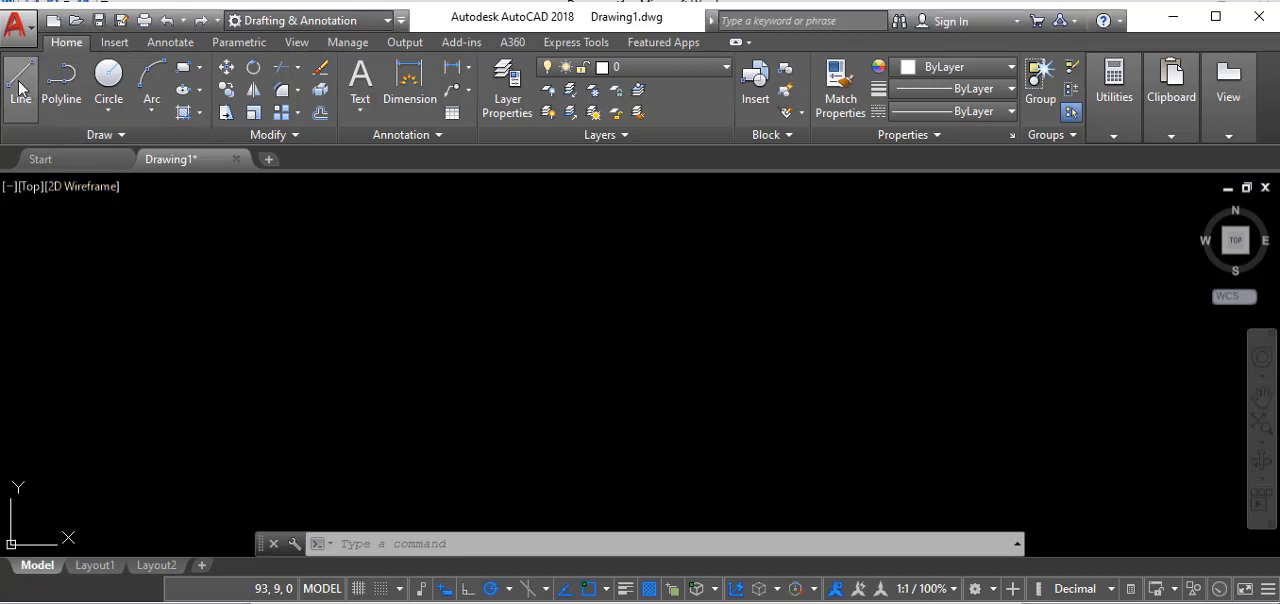
# - Draw a horizontal line about 34 mm long with Ortho mode turned on, and end the Line command
pyautogui.click(226, 329)
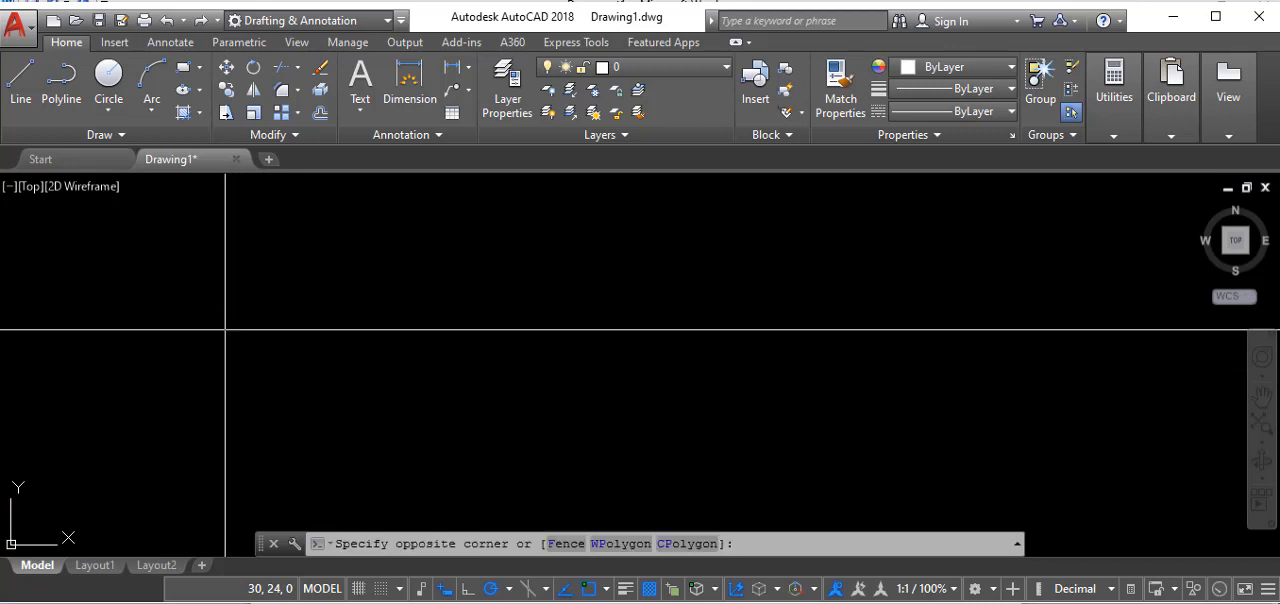
pyautogui.click(529, 326)
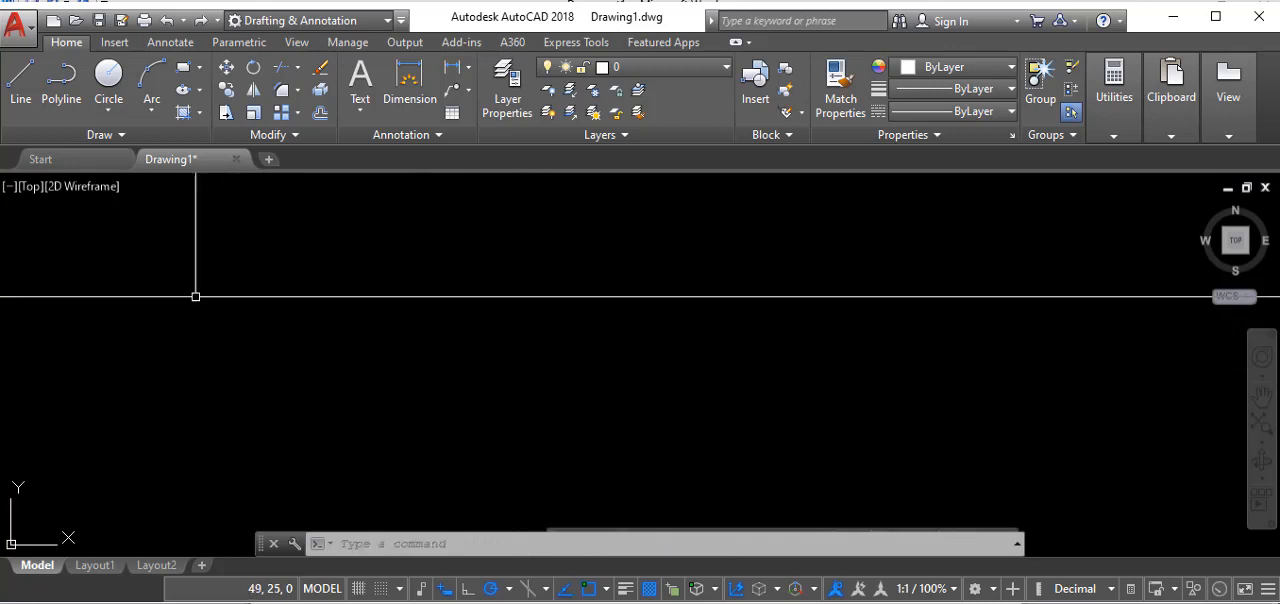
pyautogui.click(20, 82)
pyautogui.click(202, 316)
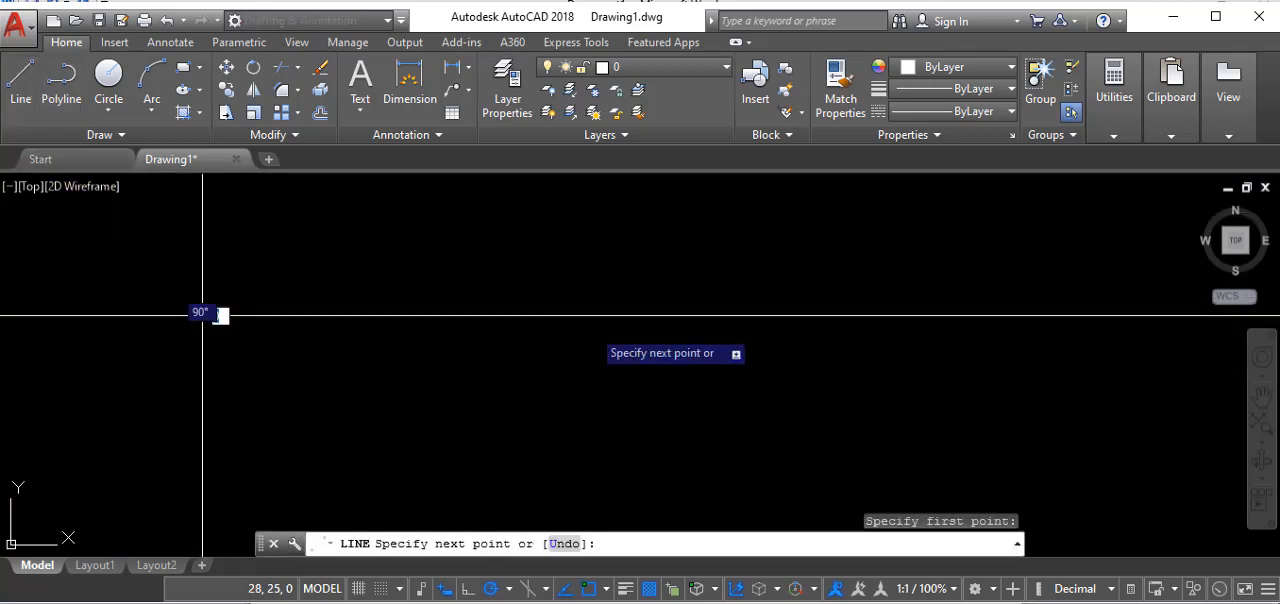
pyautogui.click(468, 590)
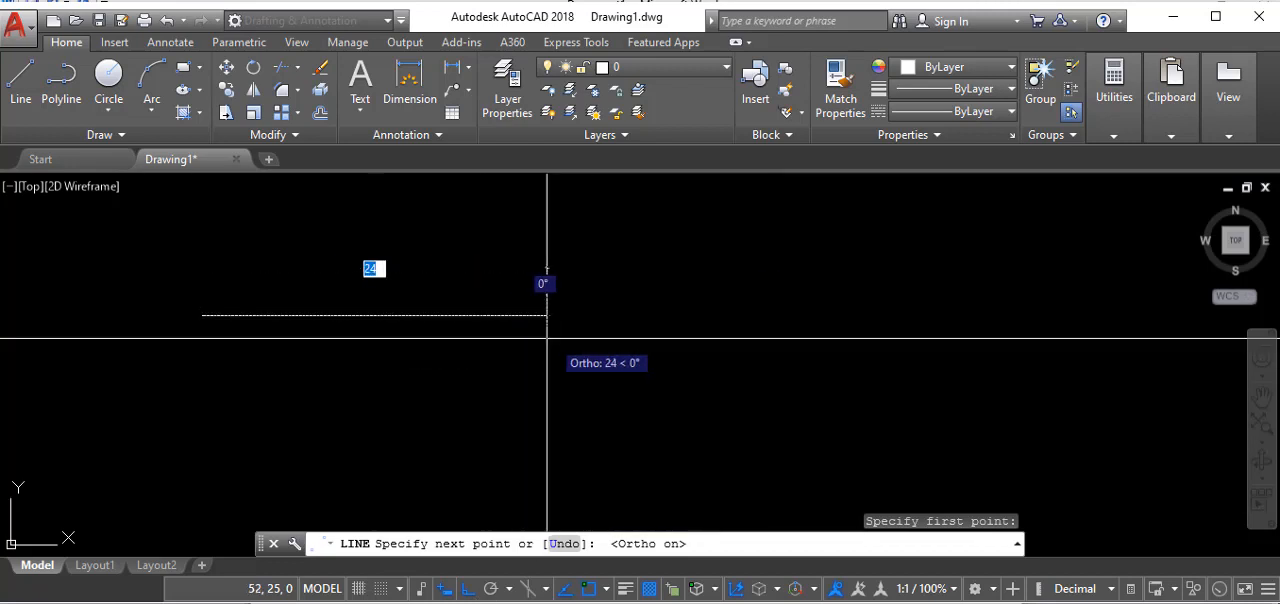
pyautogui.click(688, 314)
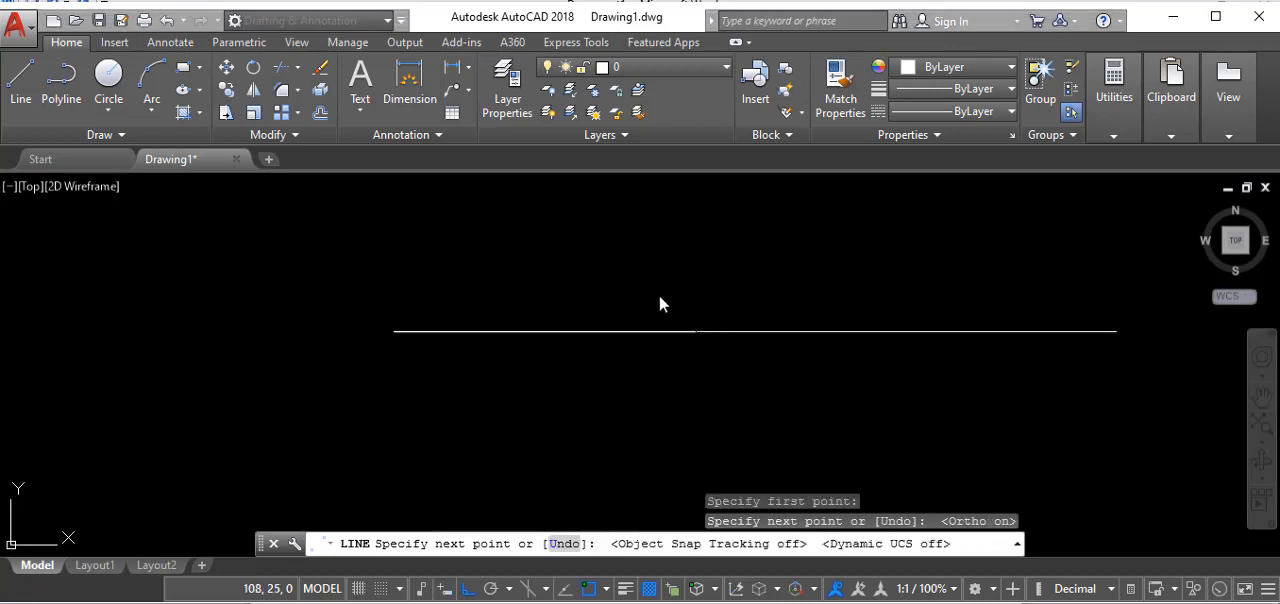
pyautogui.scroll(-4, 318, 354)
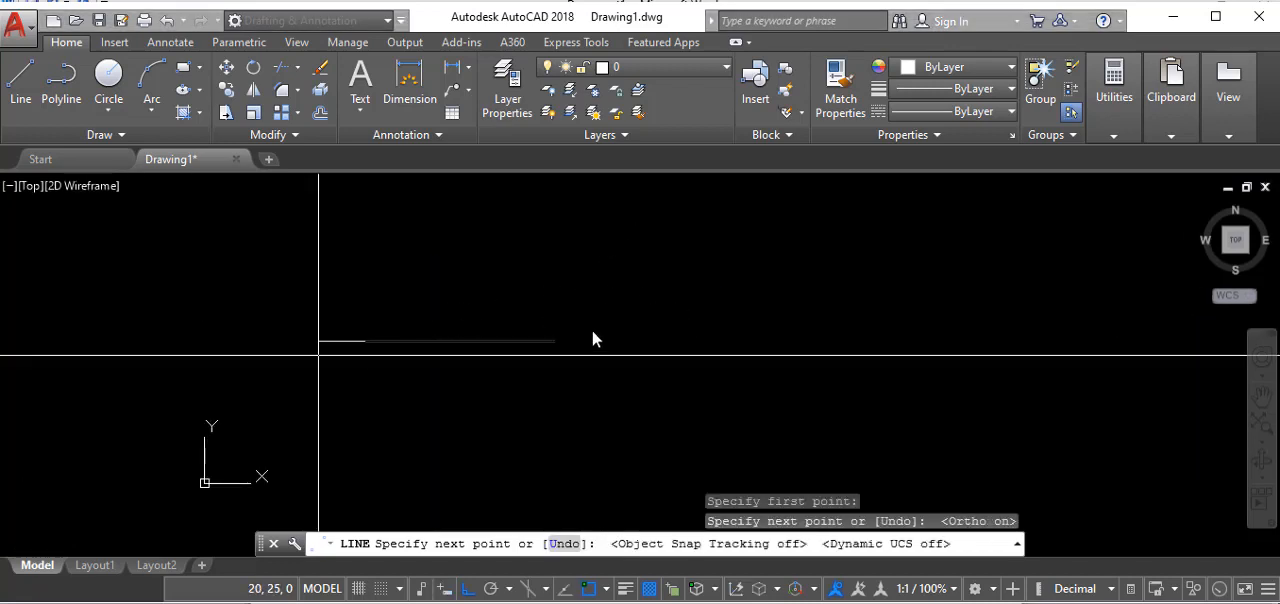
pyautogui.scroll(-7, 592, 357)
pyautogui.scroll(9, 611, 322)
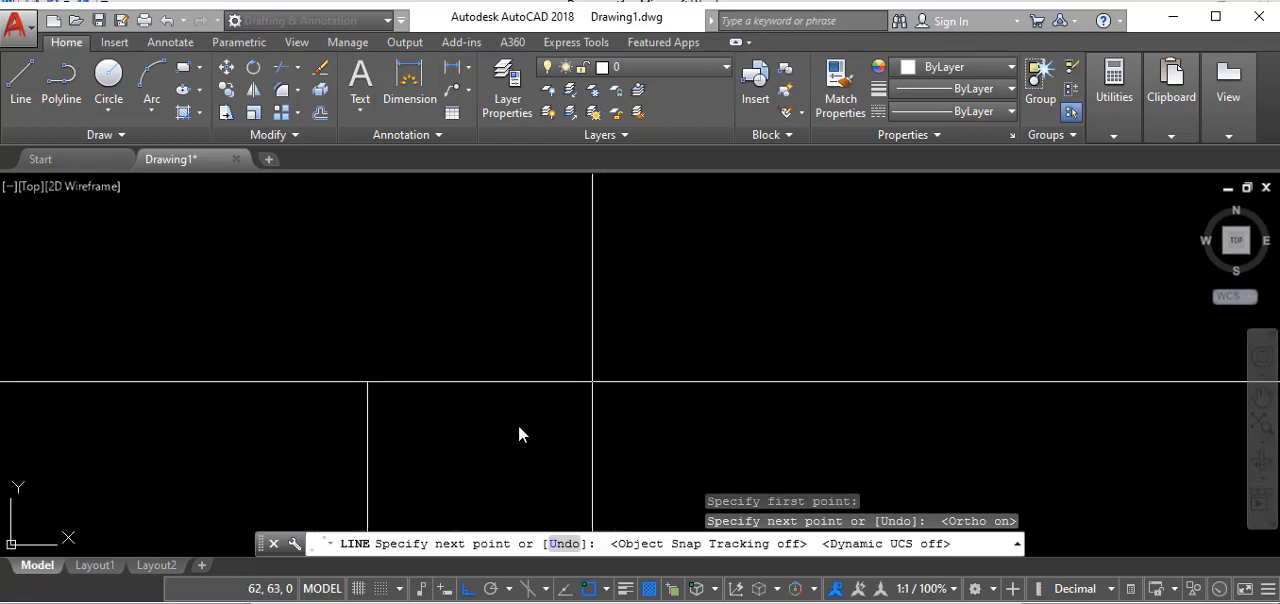
pyautogui.scroll(-6, 510, 286)
pyautogui.scroll(2, 487, 390)
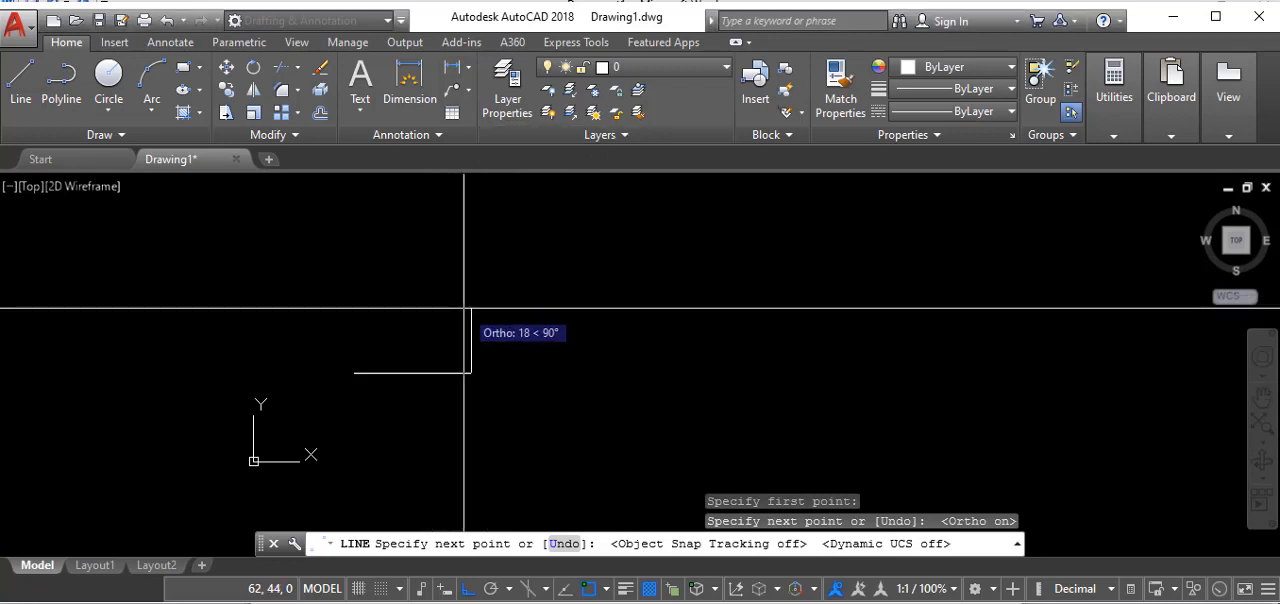
pyautogui.press('Escape')
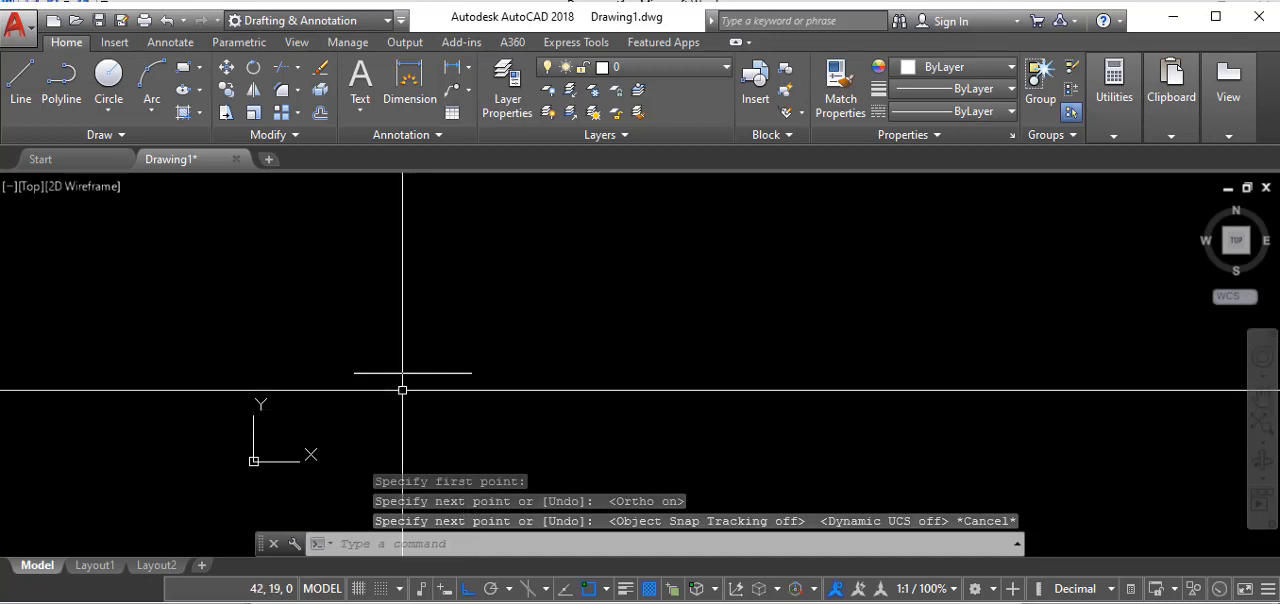
# - Repeat the Line command to add the remaining three sides of a rectangle about 8 mm high above the horizontal line
pyautogui.rightClick(440, 282)
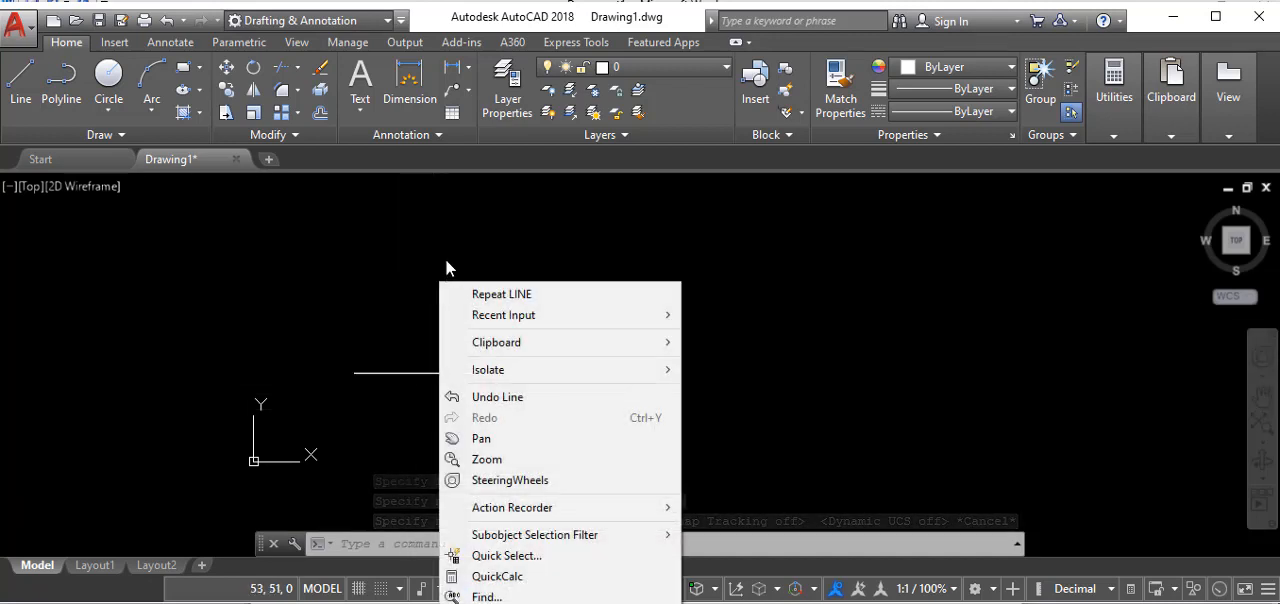
pyautogui.click(449, 241)
pyautogui.rightClick(449, 241)
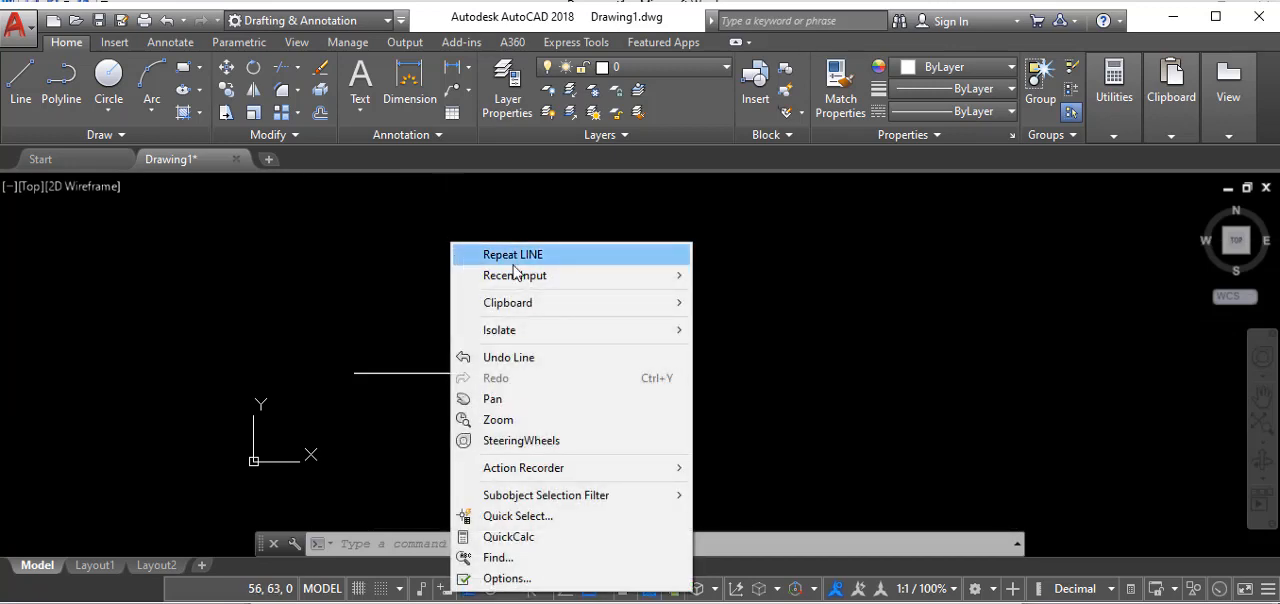
pyautogui.click(515, 257)
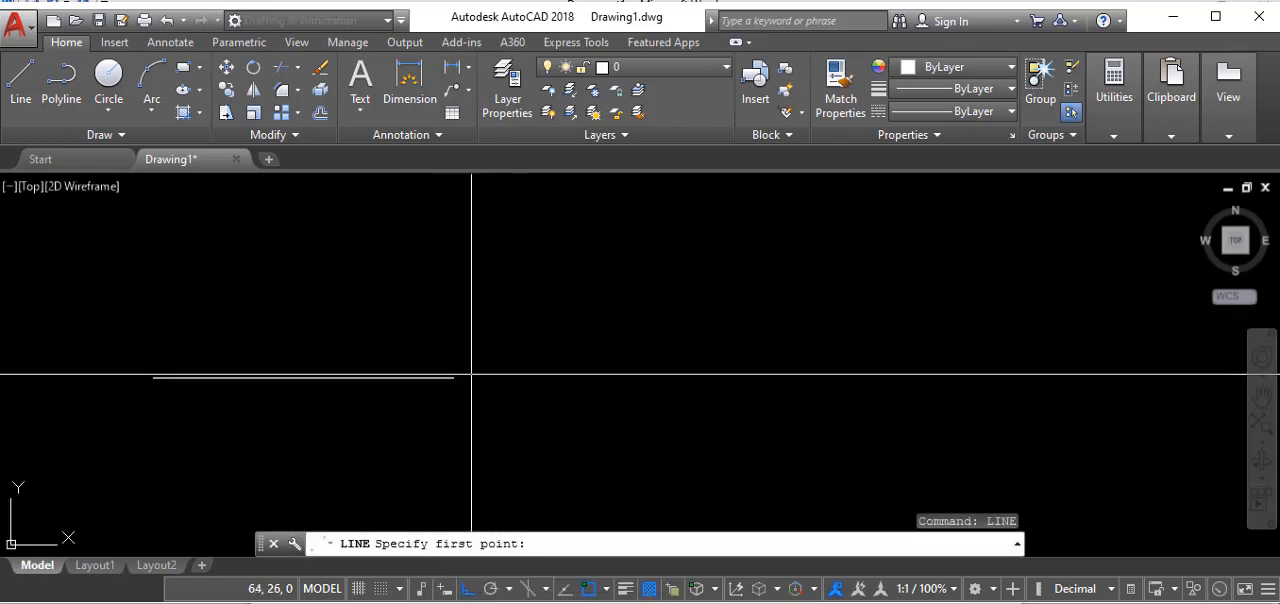
pyautogui.click(453, 315)
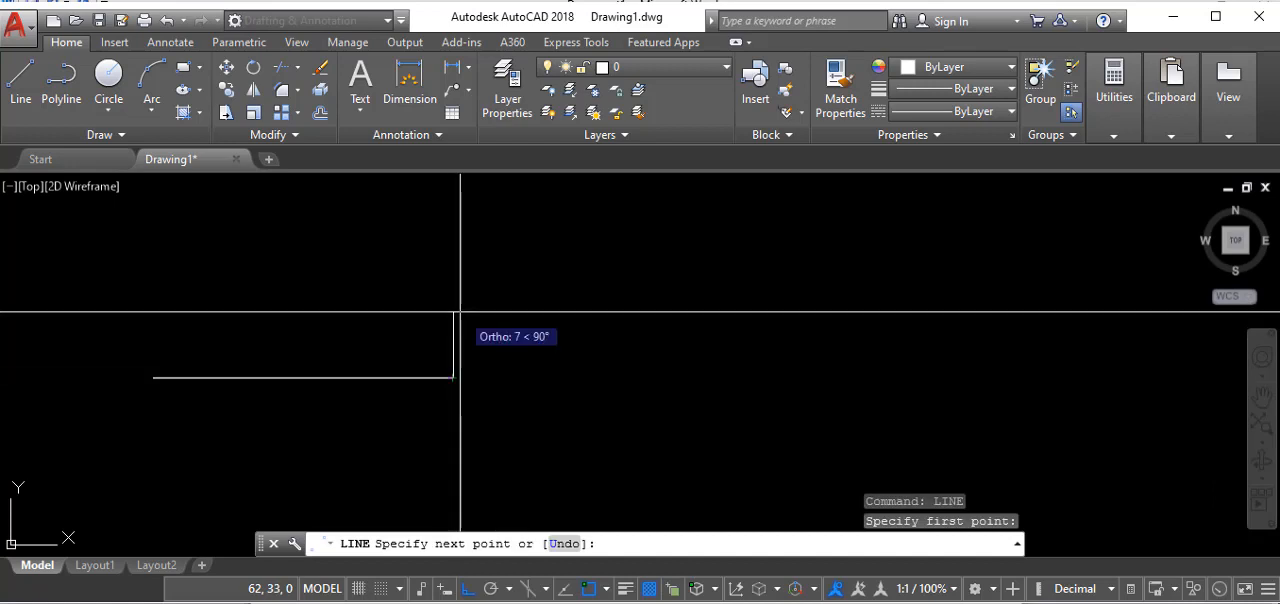
pyautogui.click(152, 316)
pyautogui.click(152, 377)
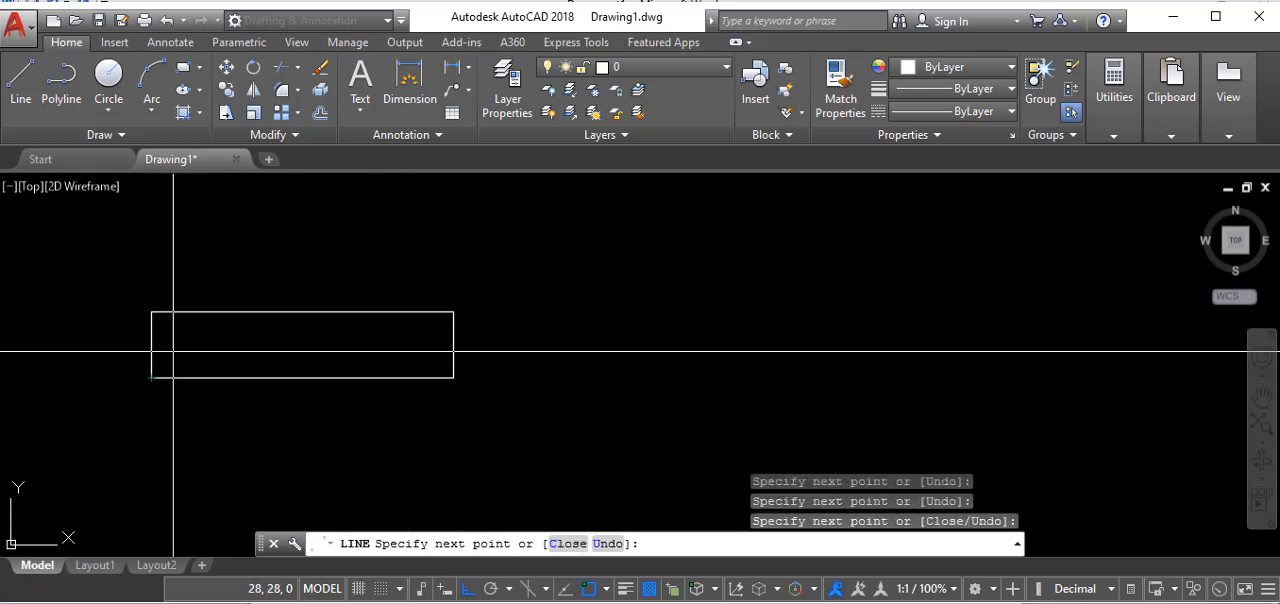
pyautogui.rightClick(190, 354)
pyautogui.click(240, 366)
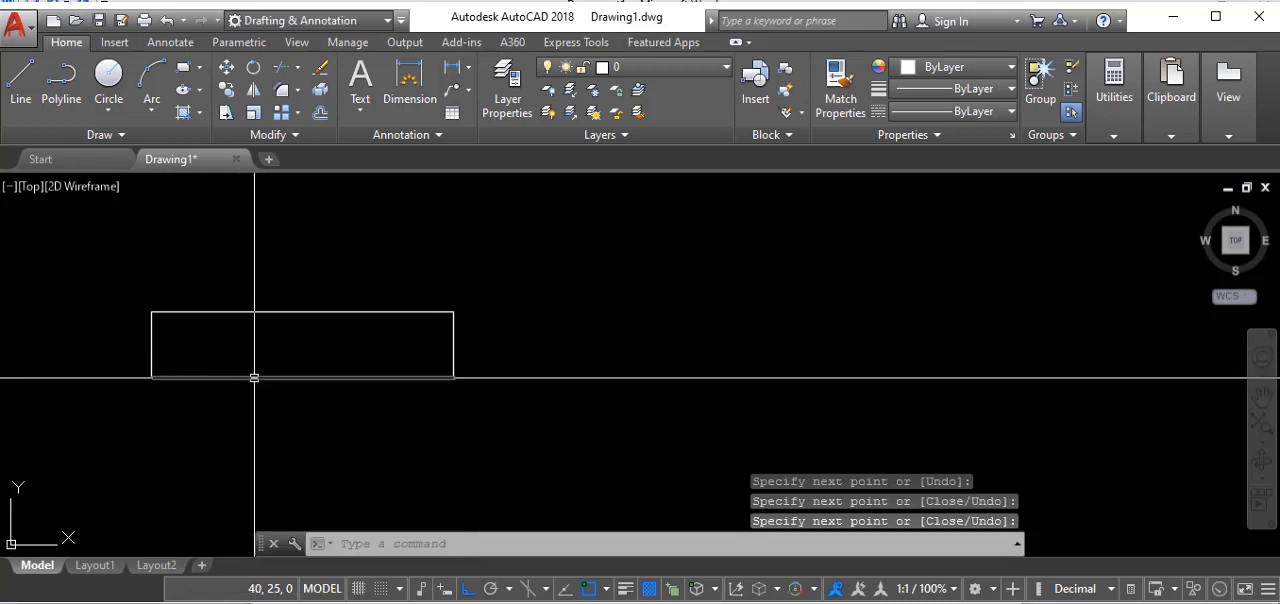
# - Select each of the rectangle's four sides individually to inspect them as objects, and clear the selection
pyautogui.click(256, 377)
pyautogui.click(267, 312)
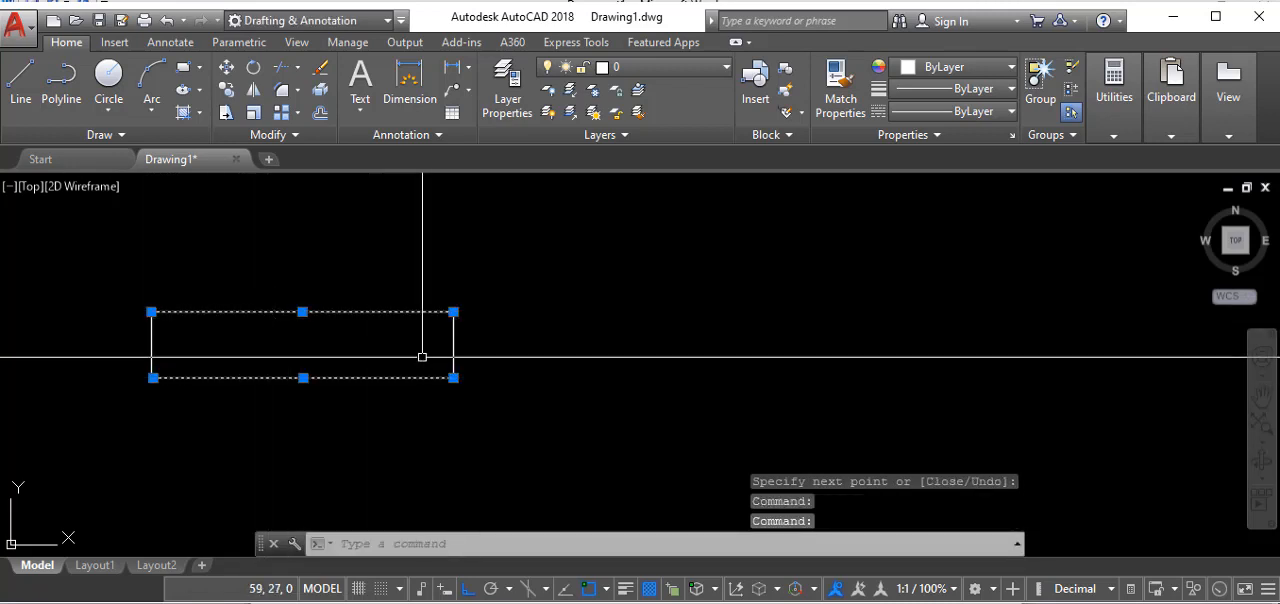
pyautogui.click(453, 345)
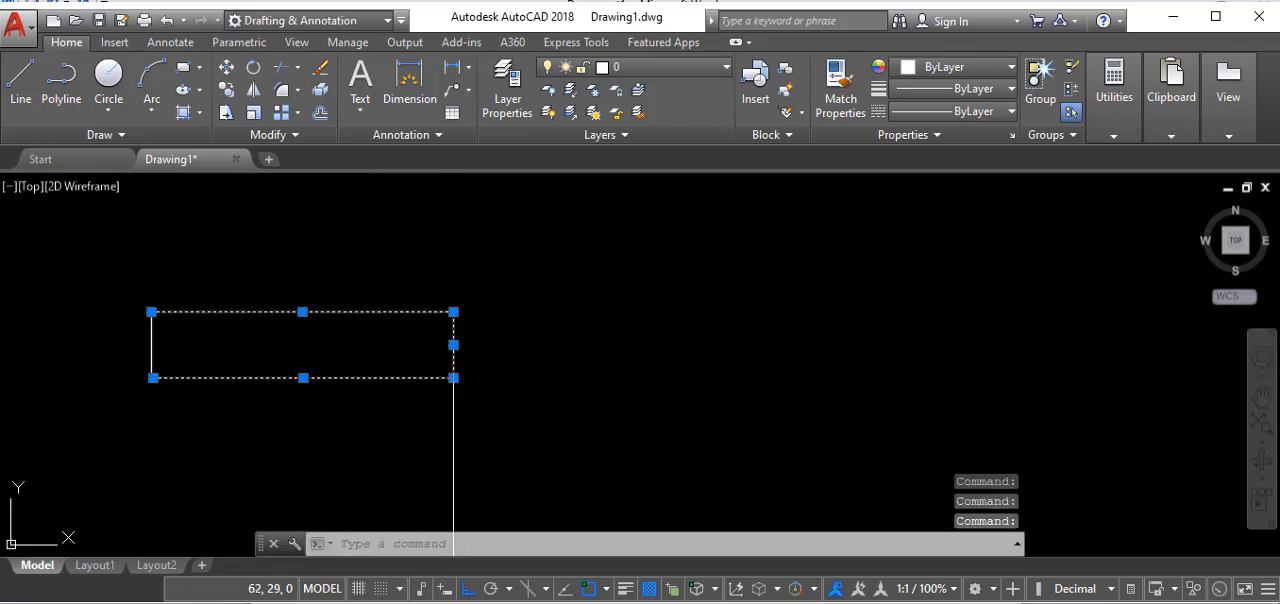
pyautogui.click(152, 340)
pyautogui.press('Escape')
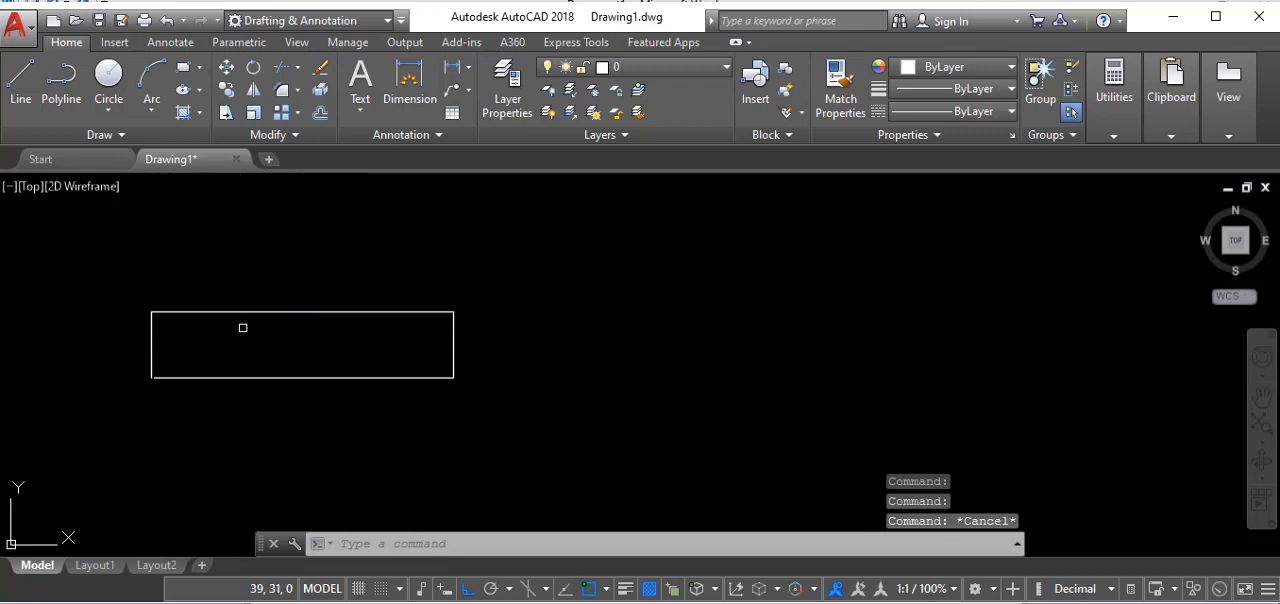
# - Draw a second rectangle about 33 mm by 8 mm as a single polyline beside the first one, and end the Polyline command
pyautogui.click(62, 90)
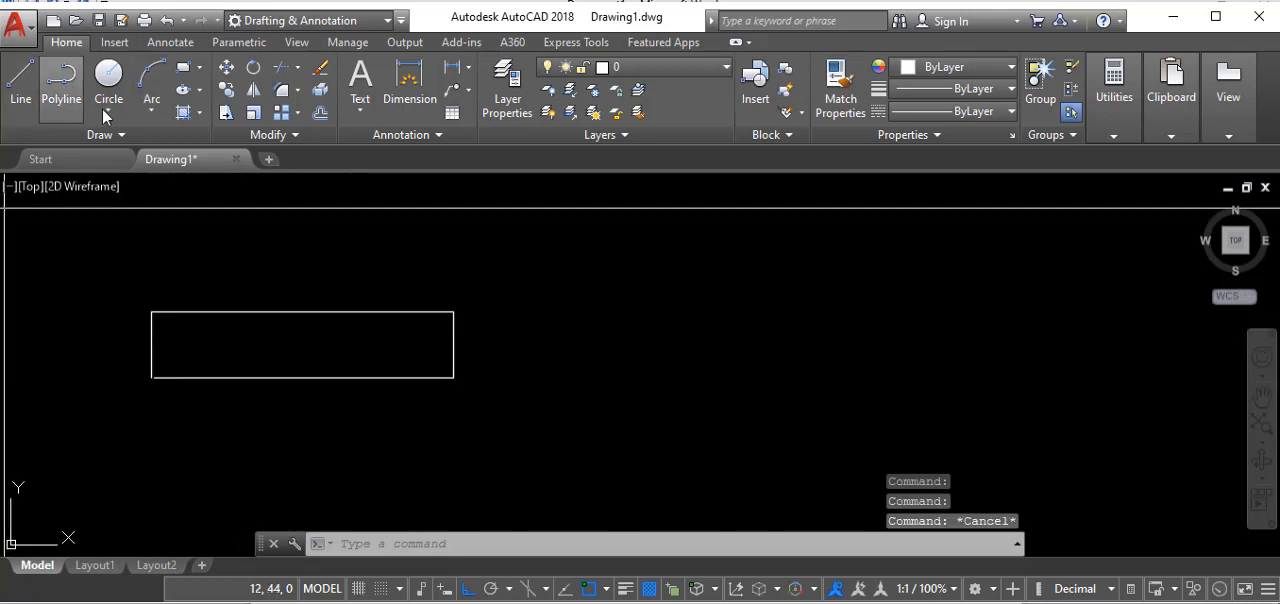
pyautogui.click(512, 391)
pyautogui.click(803, 391)
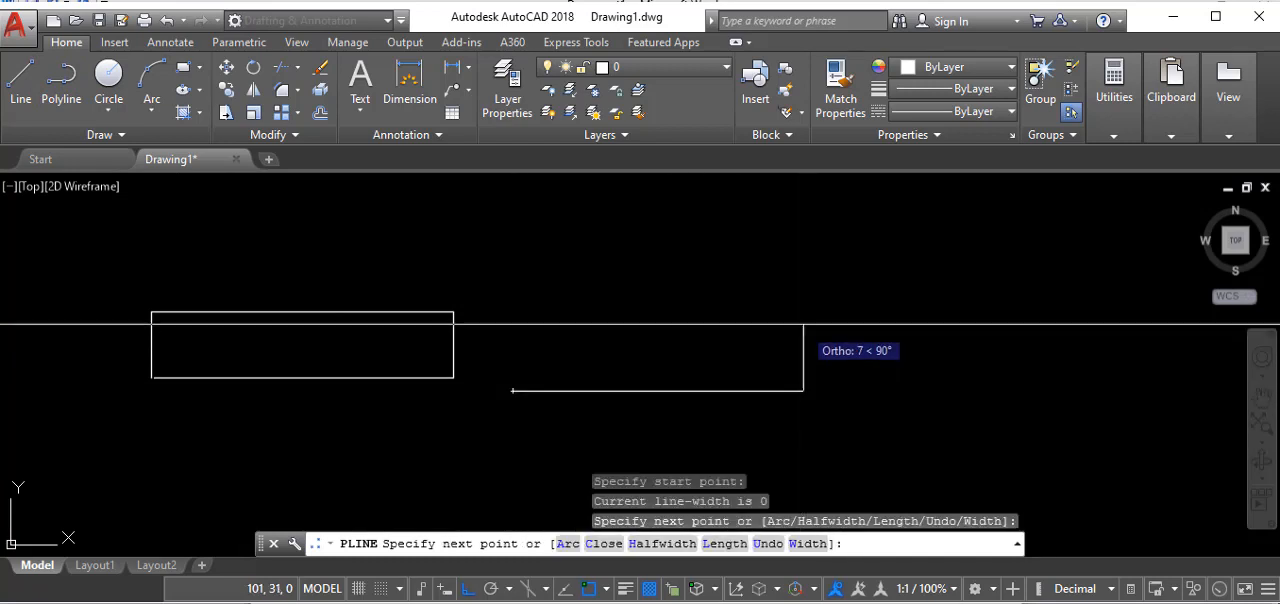
pyautogui.click(803, 321)
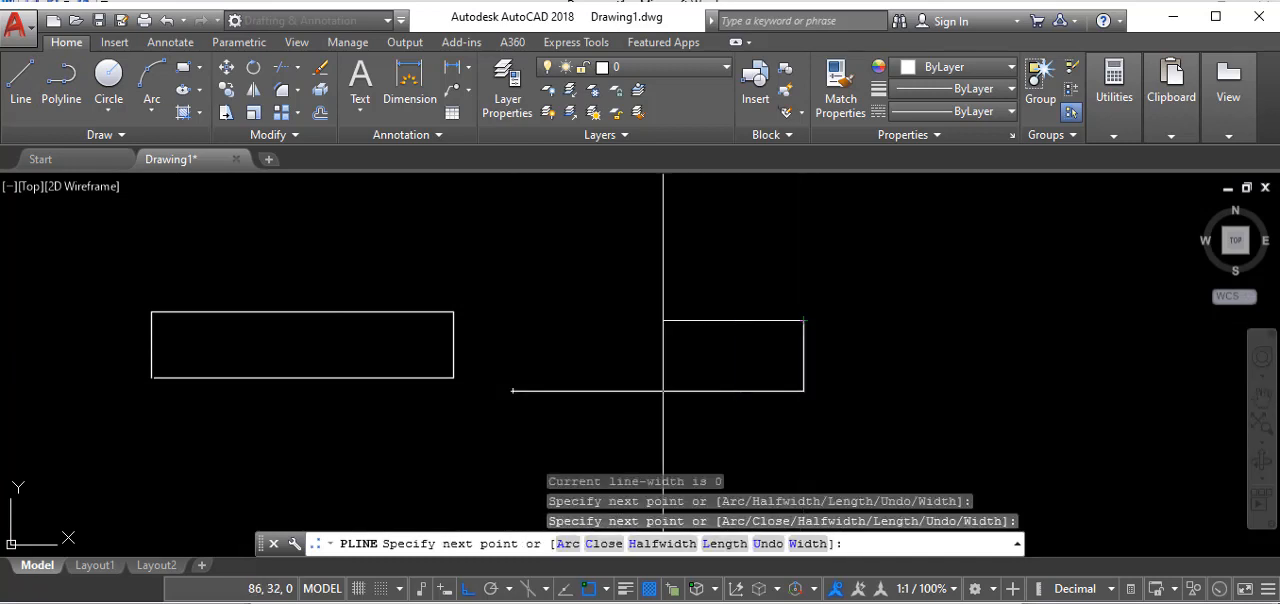
pyautogui.click(511, 321)
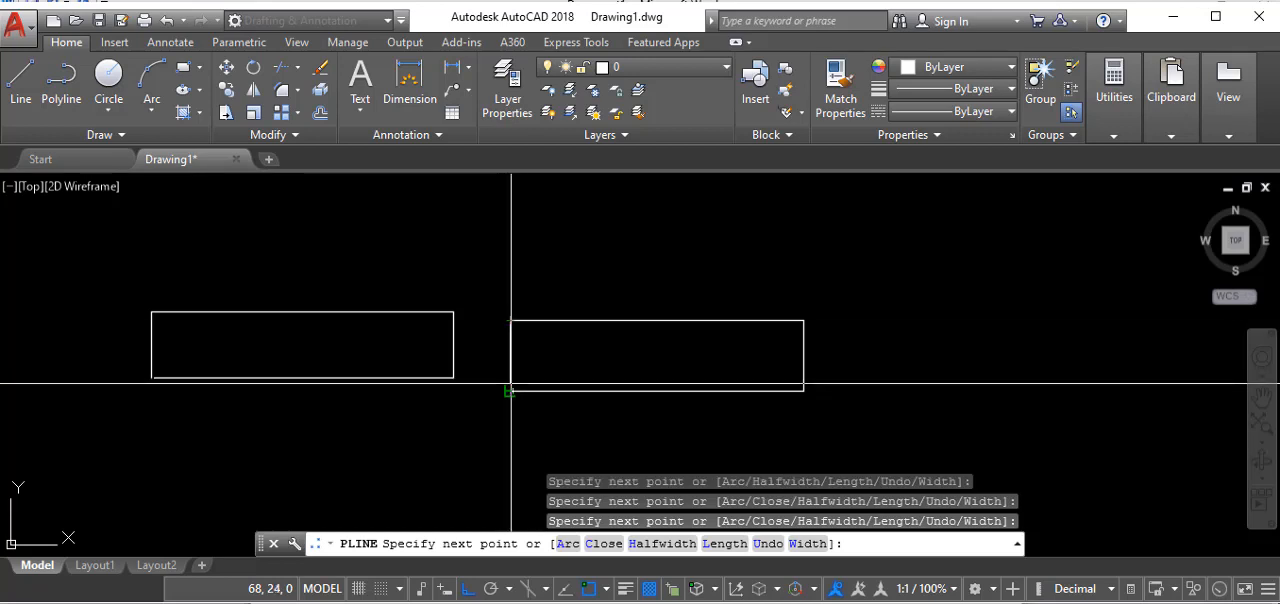
pyautogui.rightClick(556, 346)
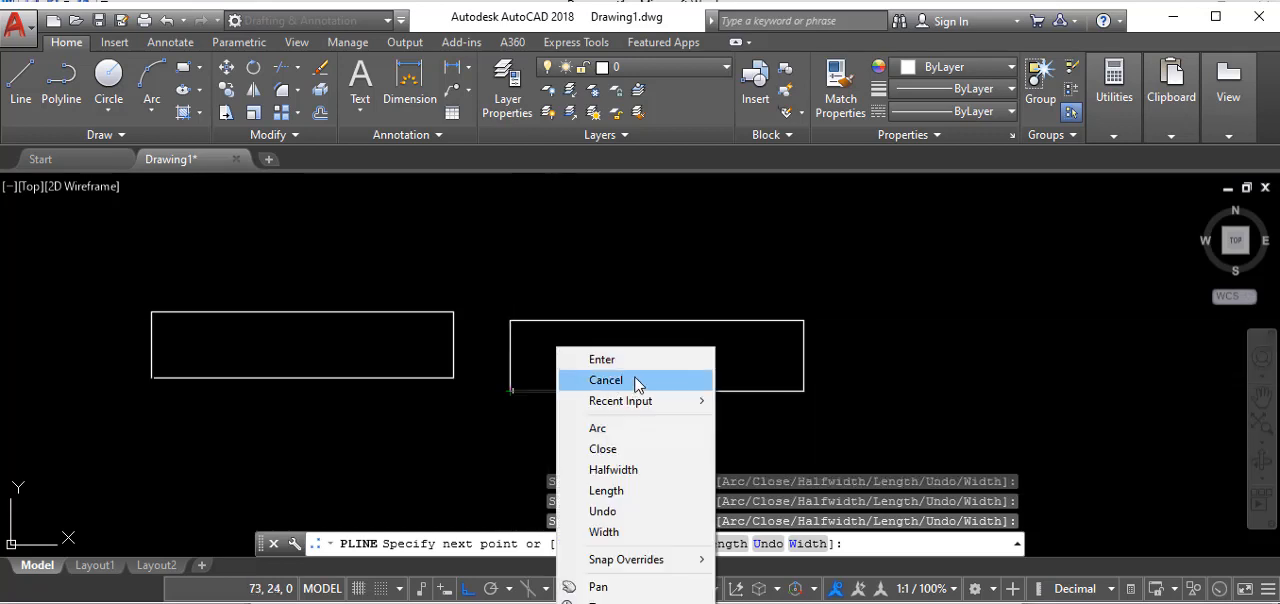
pyautogui.click(638, 381)
# - Select the polyline rectangle and the first rectangle's upper edge to compare joined and separate objects, and clear the selection
pyautogui.click(654, 320)
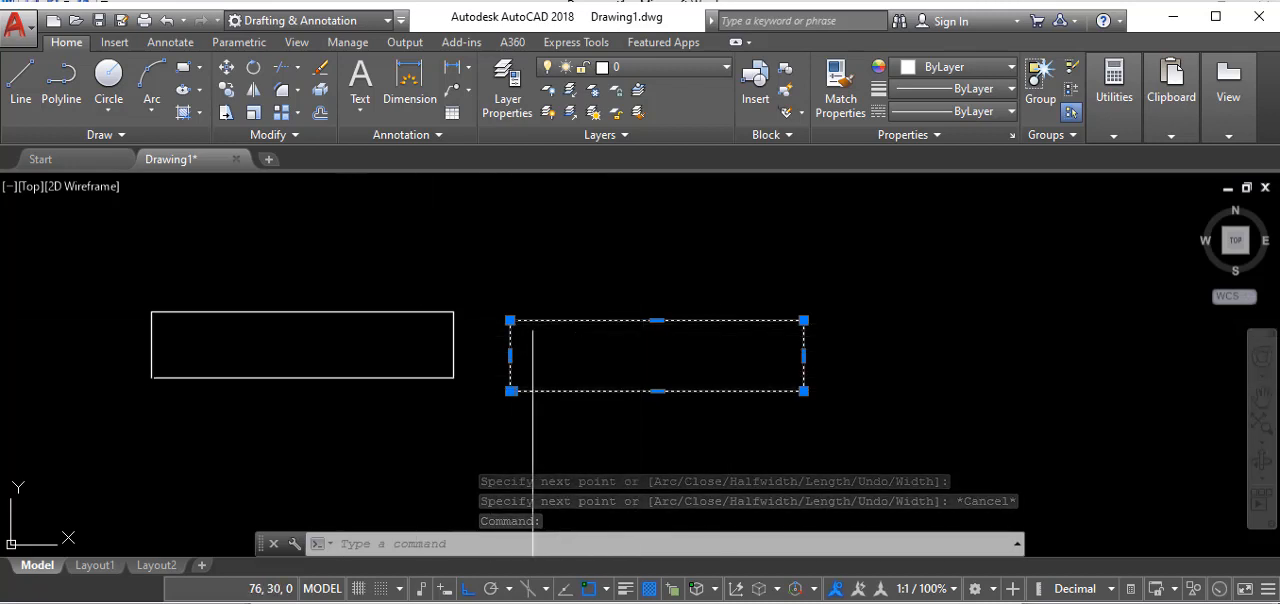
pyautogui.click(429, 311)
pyautogui.press('Escape')
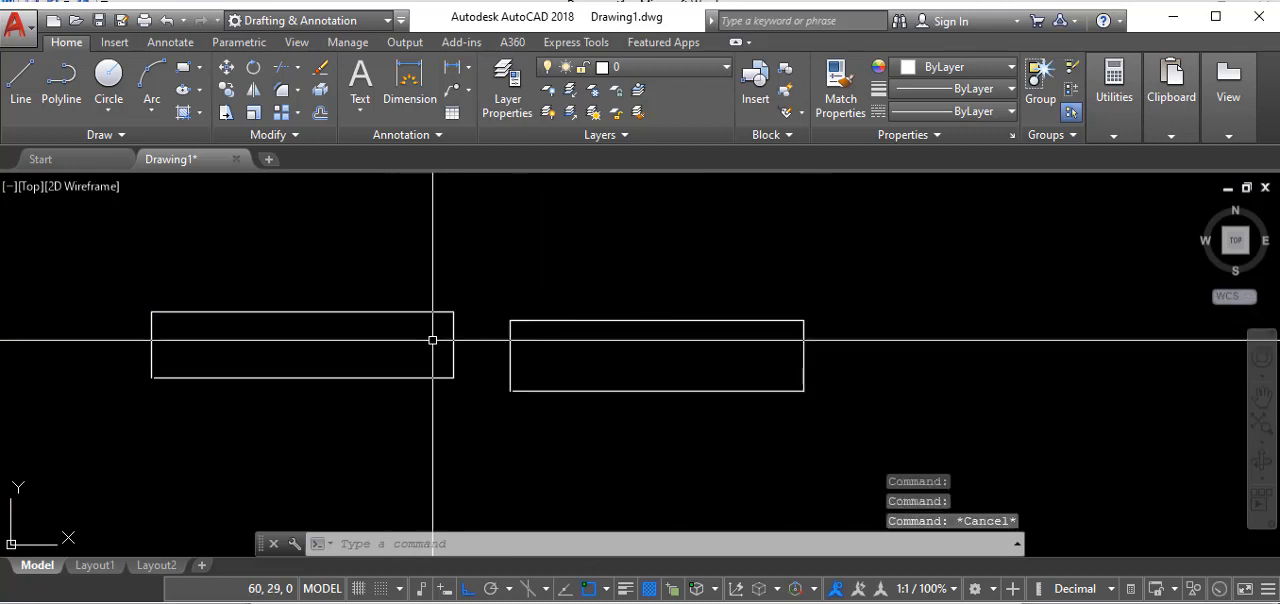
# - Draw a small circle with a radius of less than 1 mm in the empty space to the right of the polyline rectangle
pyautogui.click(108, 80)
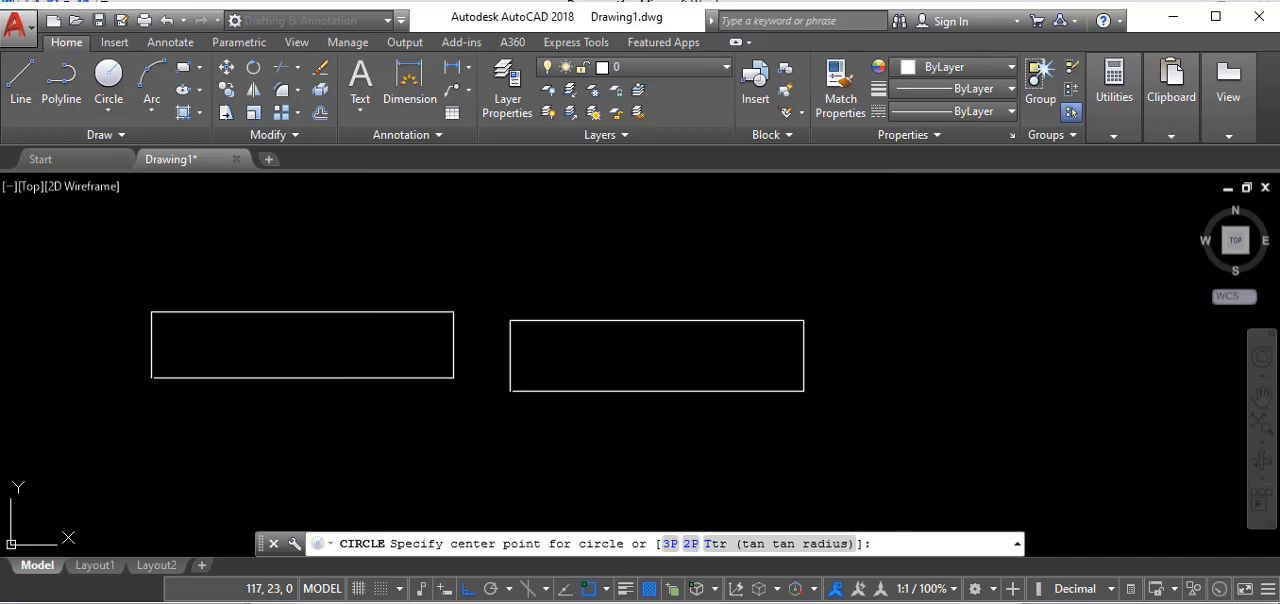
pyautogui.click(1007, 349)
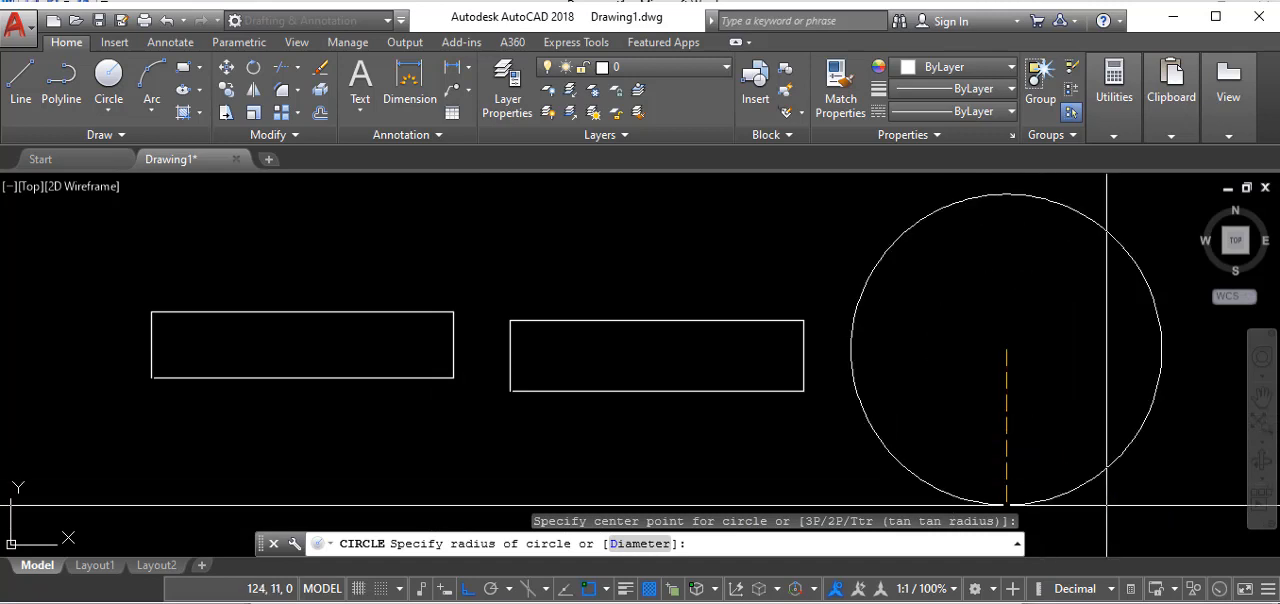
pyautogui.scroll(2, 928, 305)
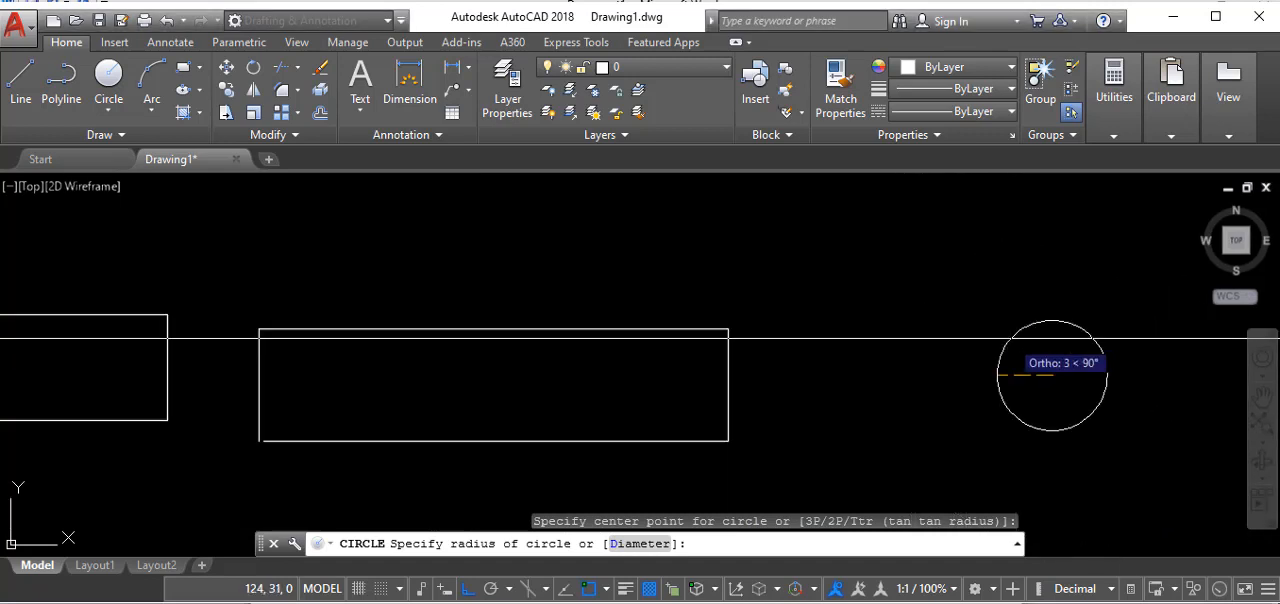
pyautogui.scroll(2, 954, 357)
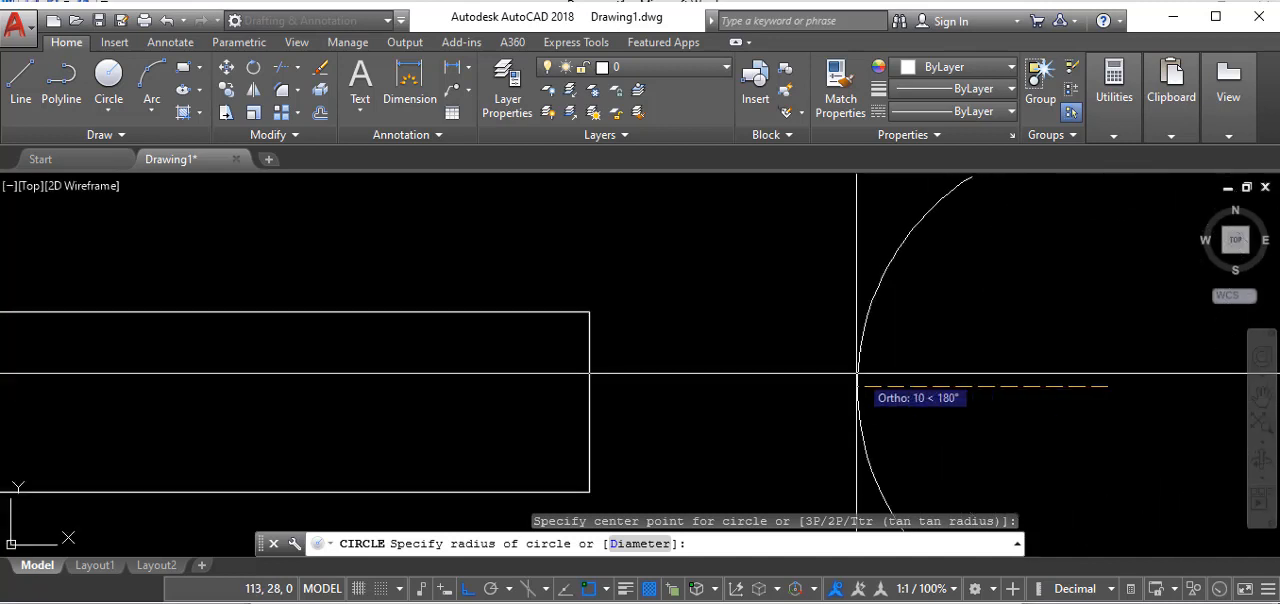
pyautogui.scroll(-2, 829, 370)
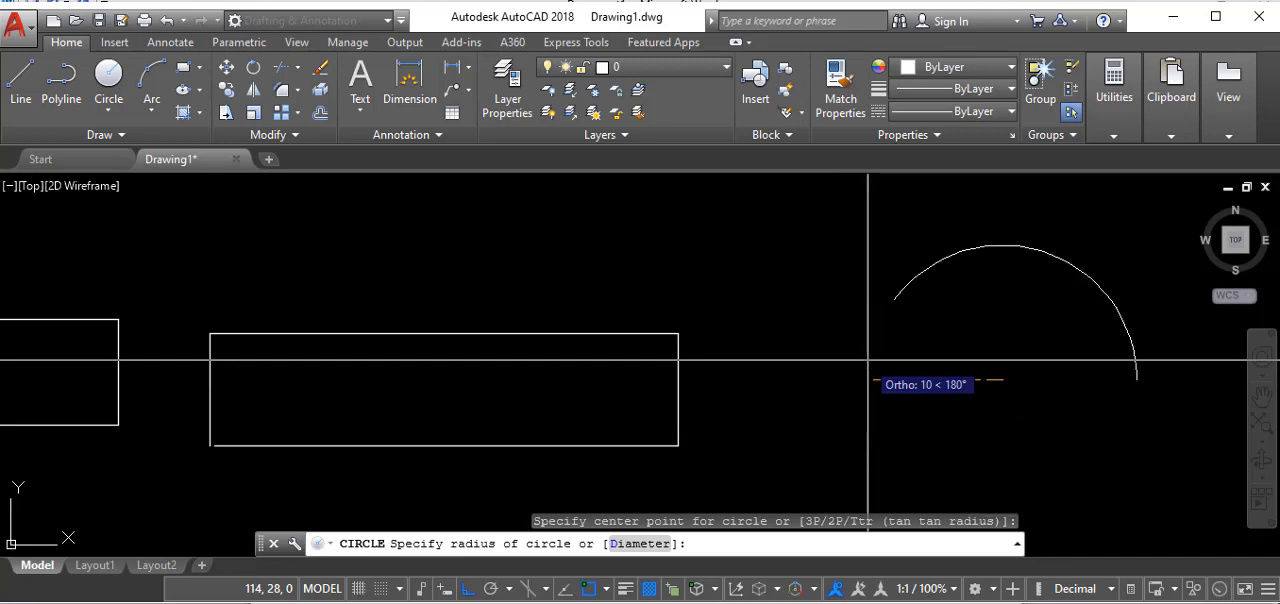
pyautogui.scroll(4, 975, 393)
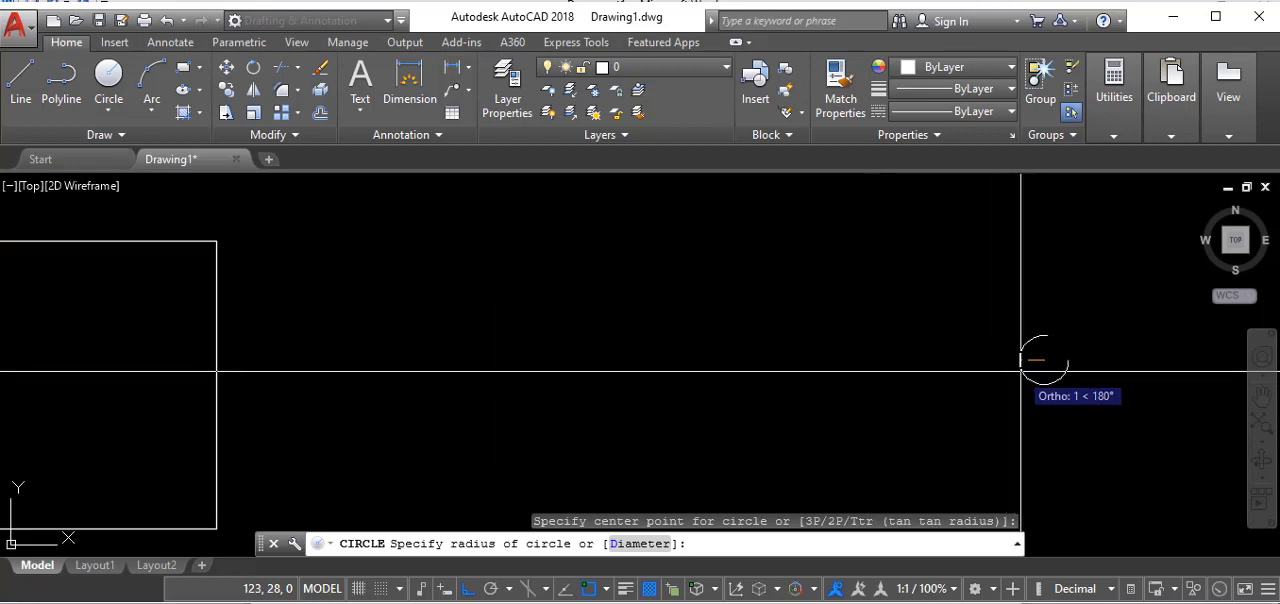
pyautogui.scroll(2, 1031, 370)
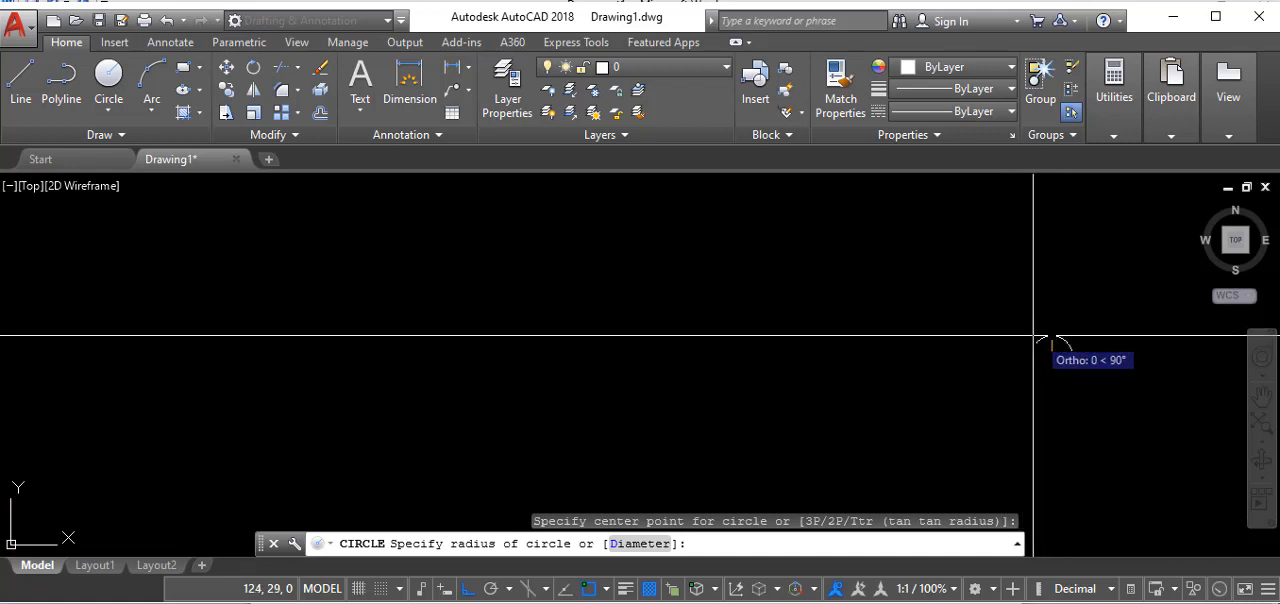
pyautogui.click(1030, 340)
pyautogui.scroll(3, 1078, 352)
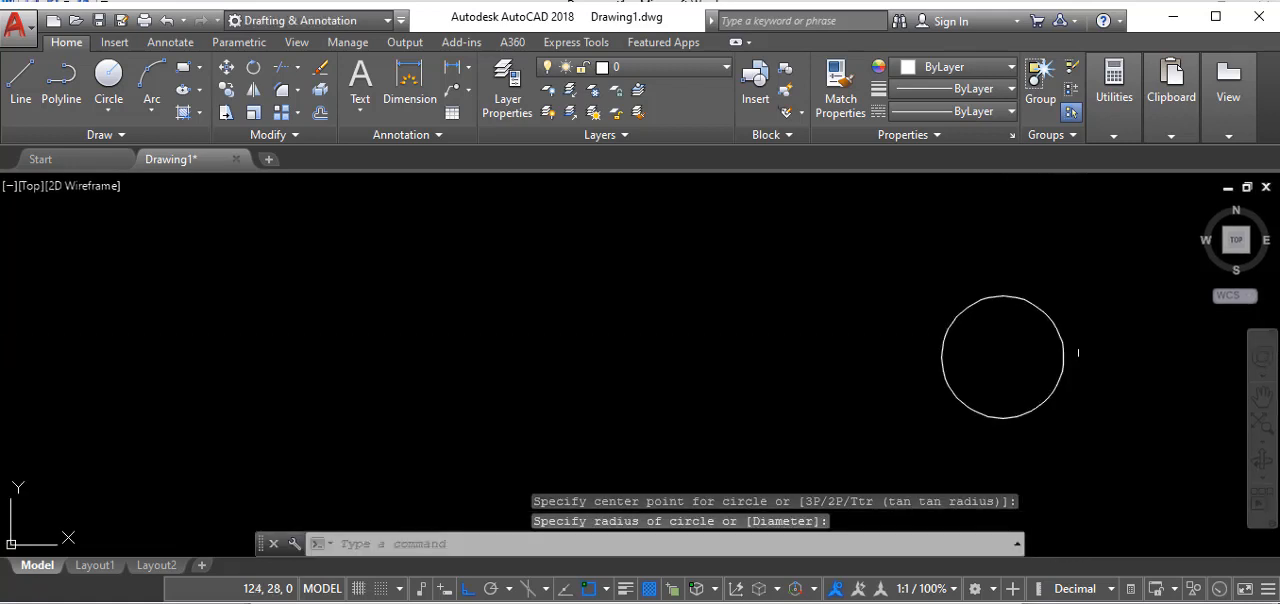
pyautogui.click(1051, 317)
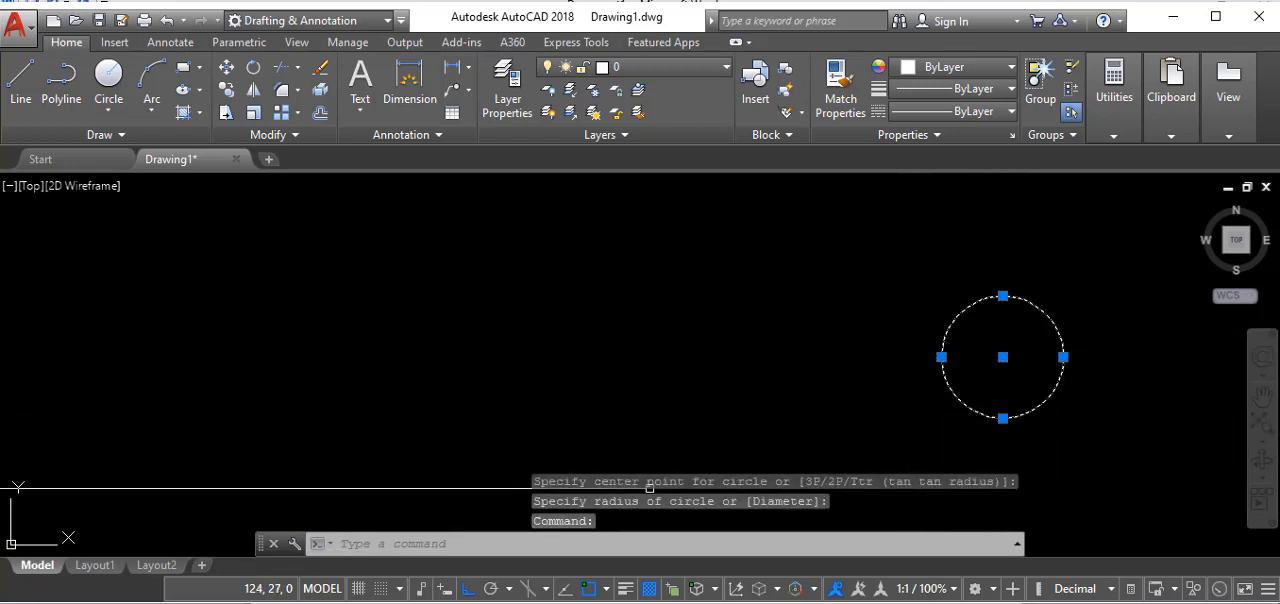
pyautogui.click(228, 68)
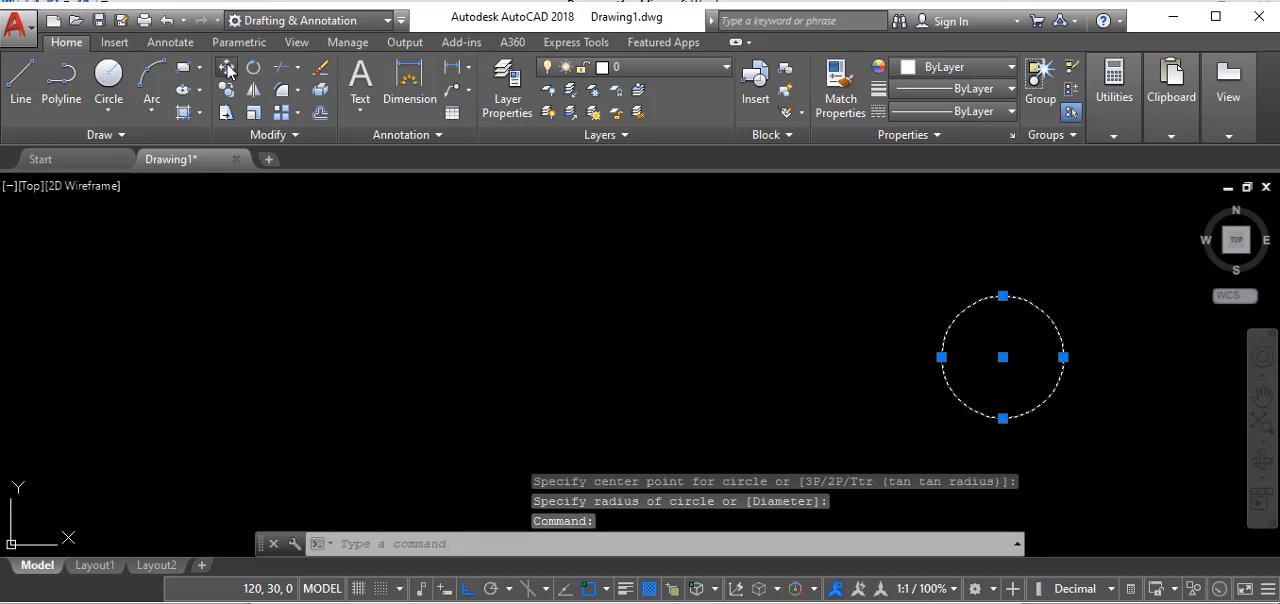
pyautogui.click(1002, 357)
pyautogui.press('Escape')
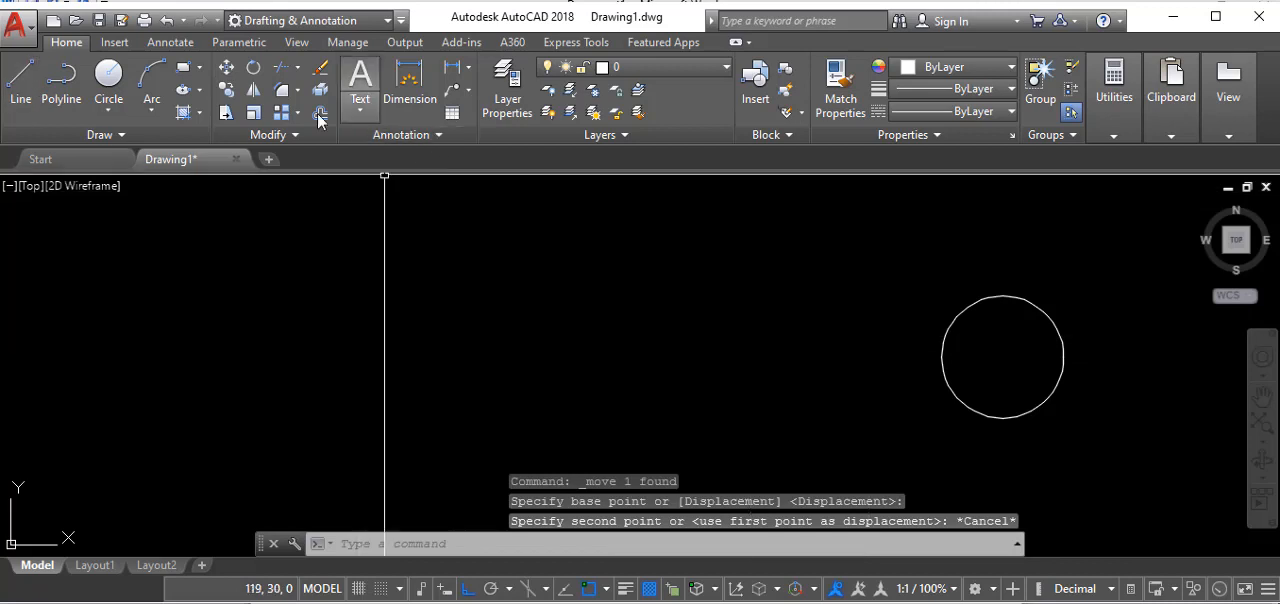
# - Move the circle horizontally about 4 mm to the left, using its centre as the base point
pyautogui.click(228, 68)
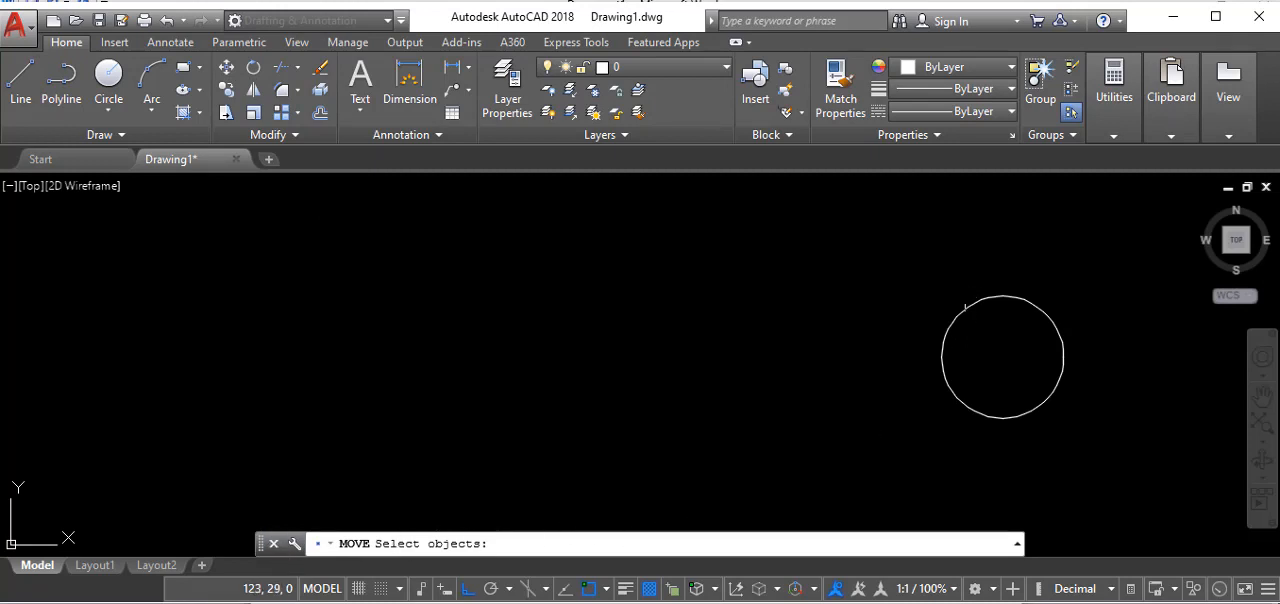
pyautogui.click(957, 317)
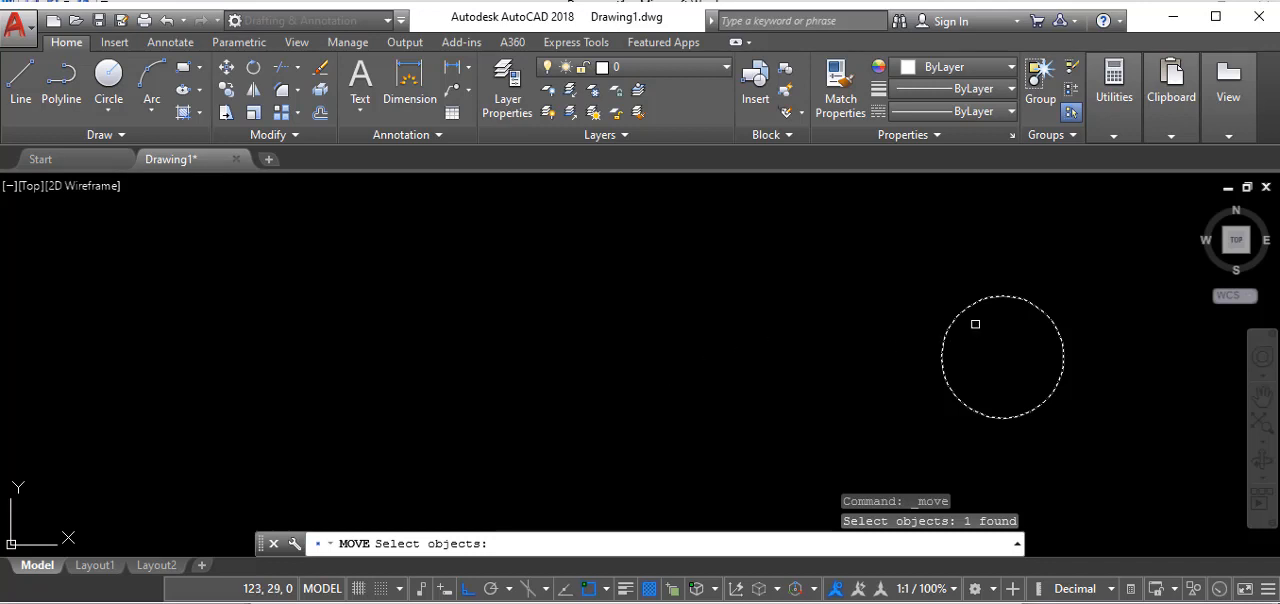
pyautogui.press('Return')
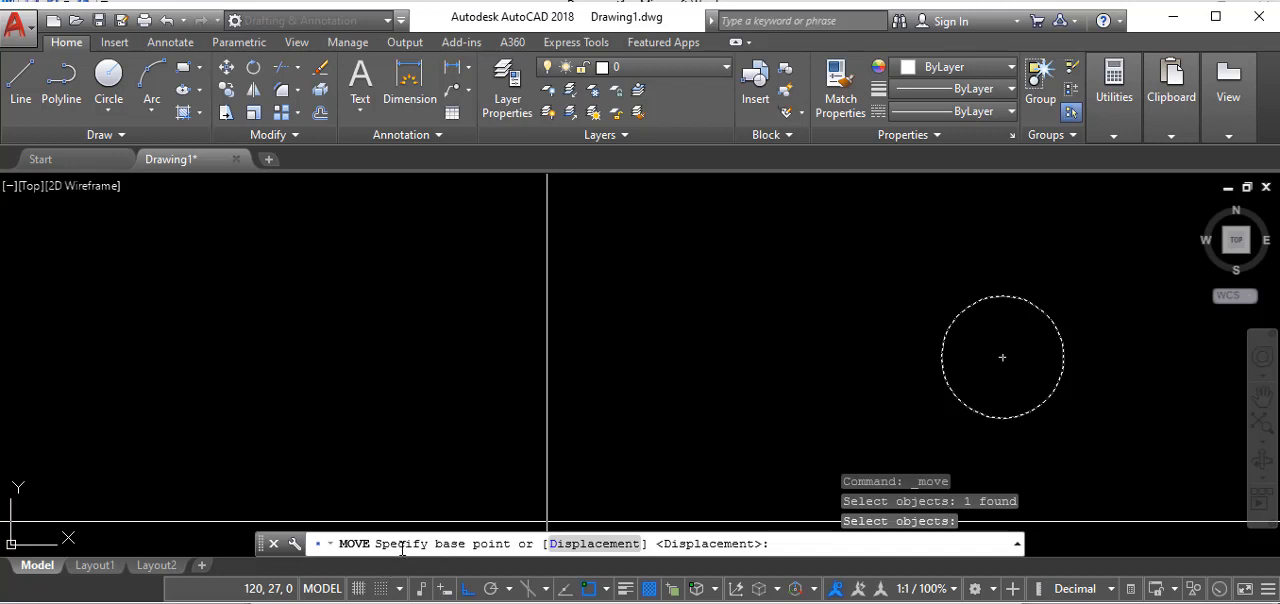
pyautogui.click(1003, 357)
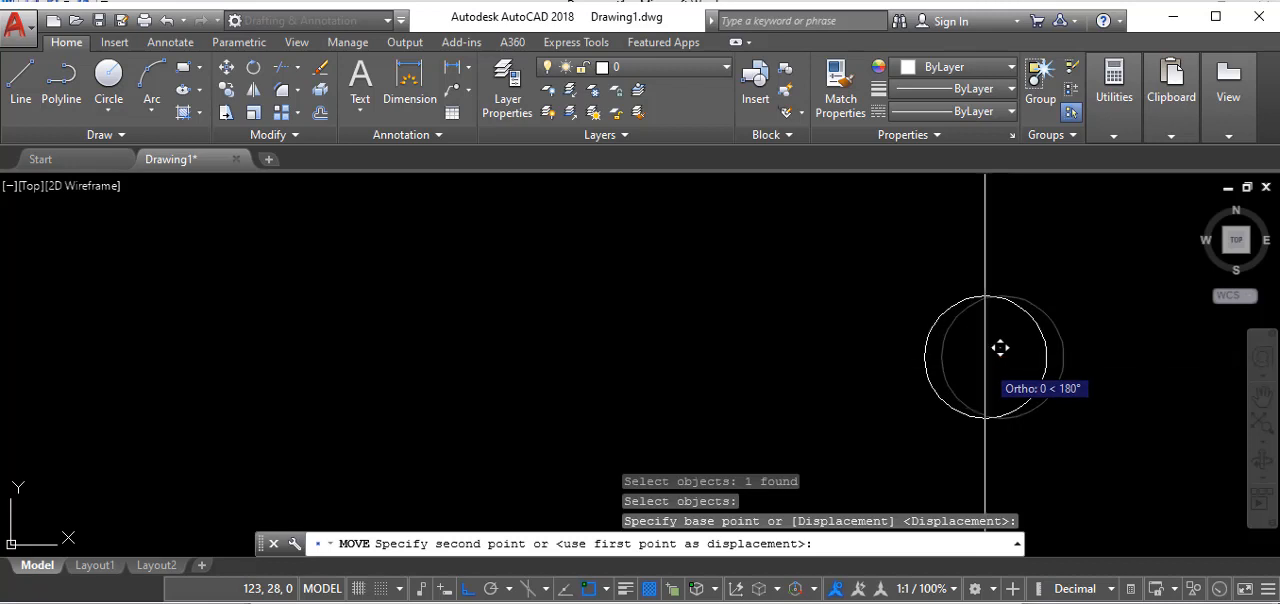
pyautogui.click(445, 345)
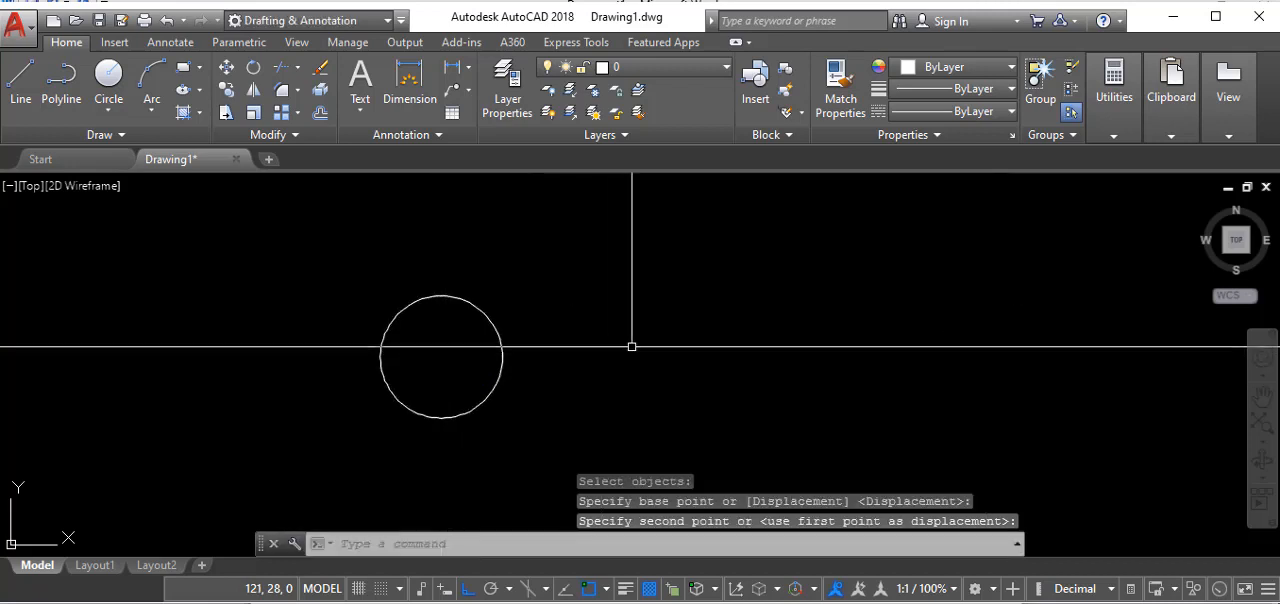
# - Copy the circle from its centre to a point about 6 mm to its left, and end the Copy command
pyautogui.scroll(-5, 553, 313)
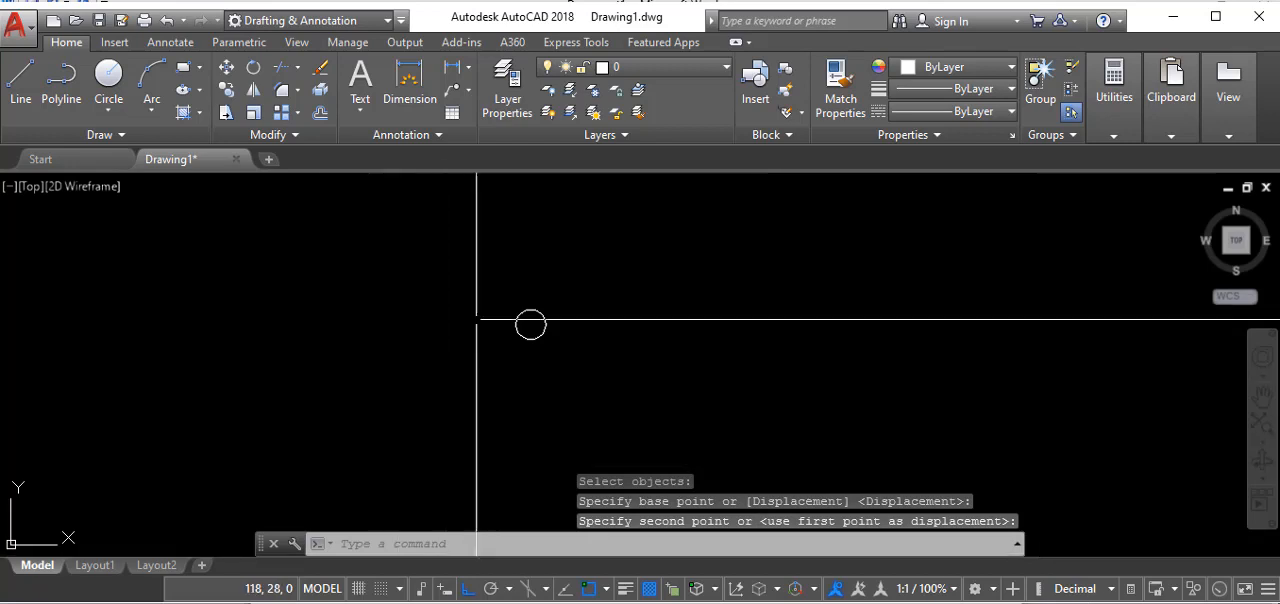
pyautogui.click(227, 90)
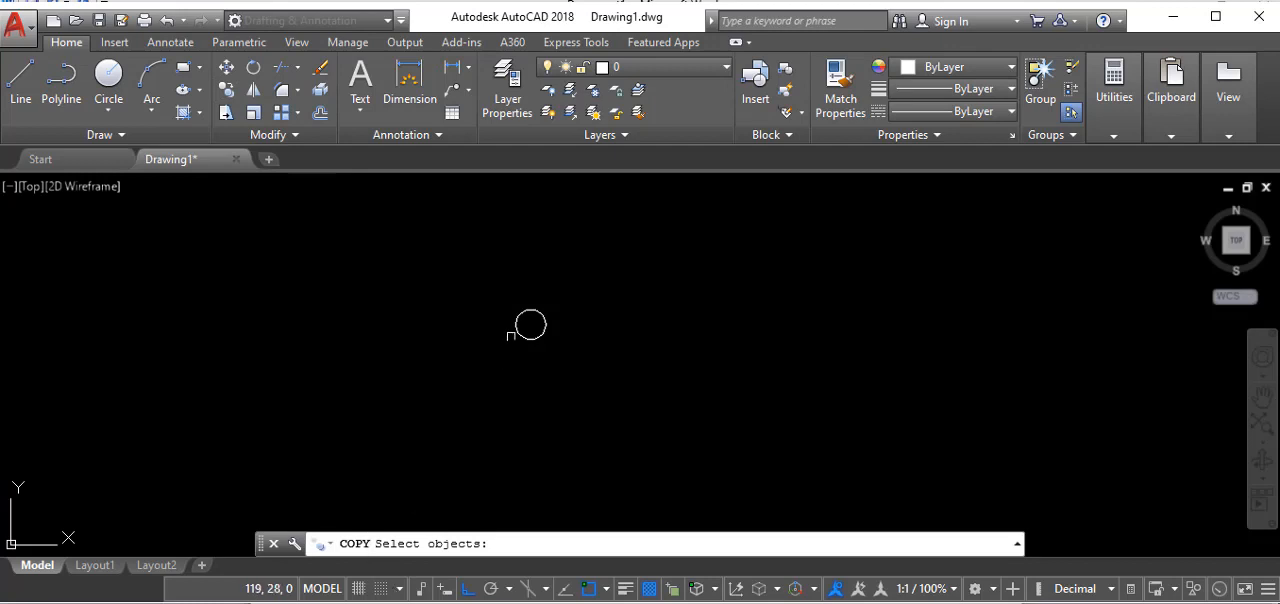
pyautogui.click(520, 323)
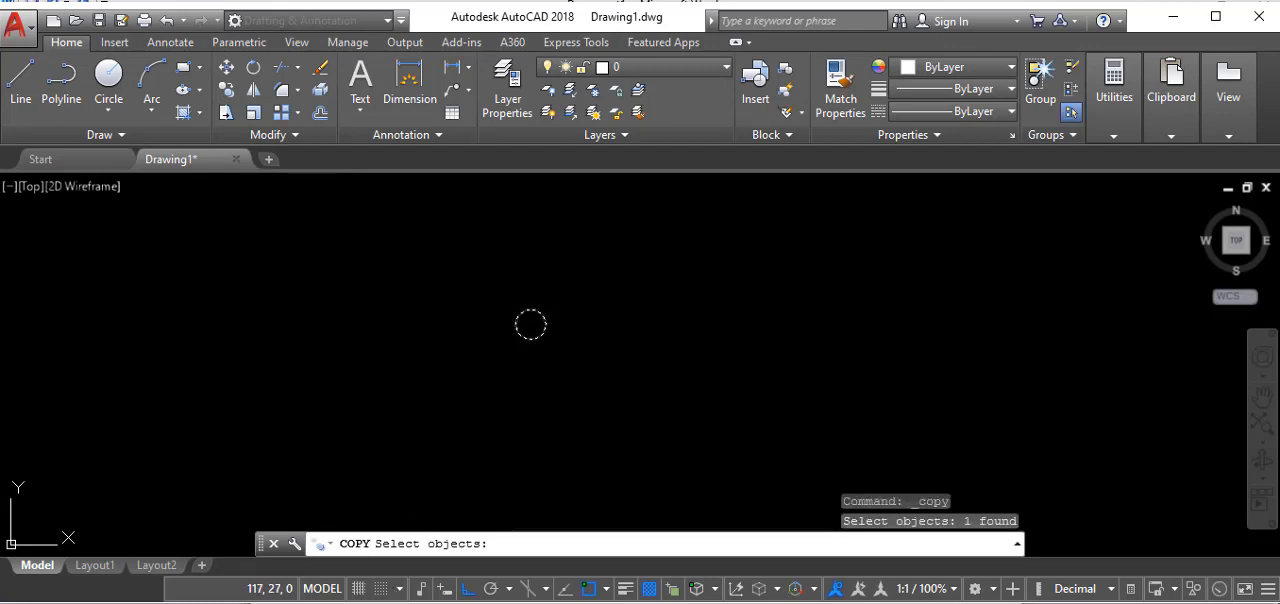
pyautogui.press('Return')
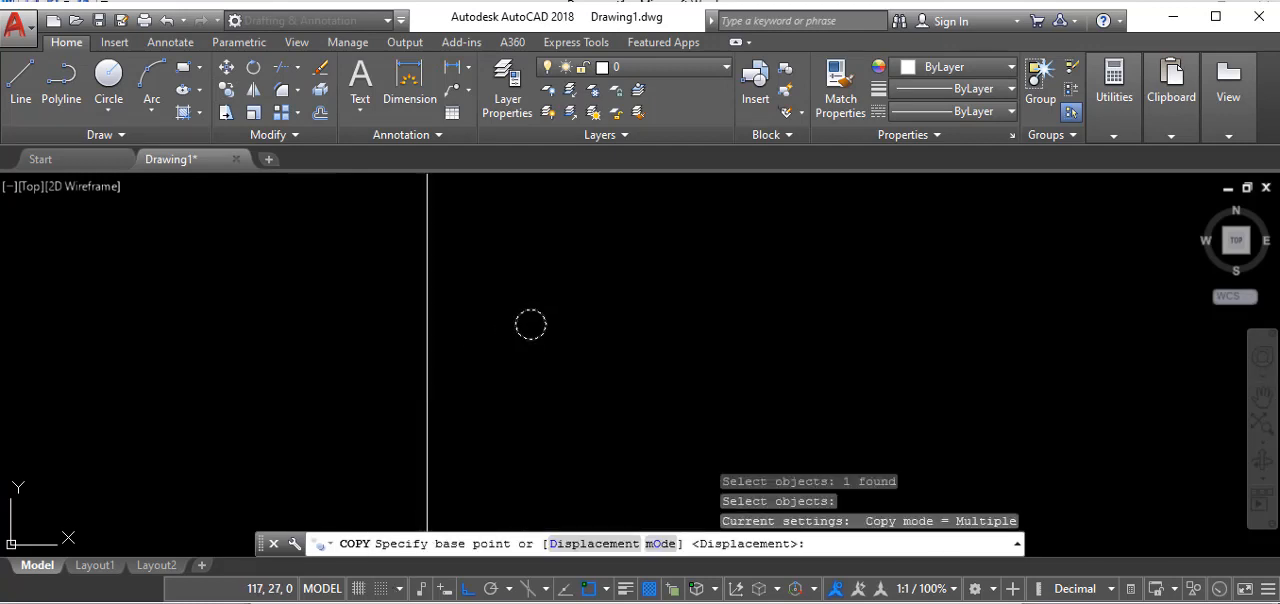
pyautogui.click(531, 324)
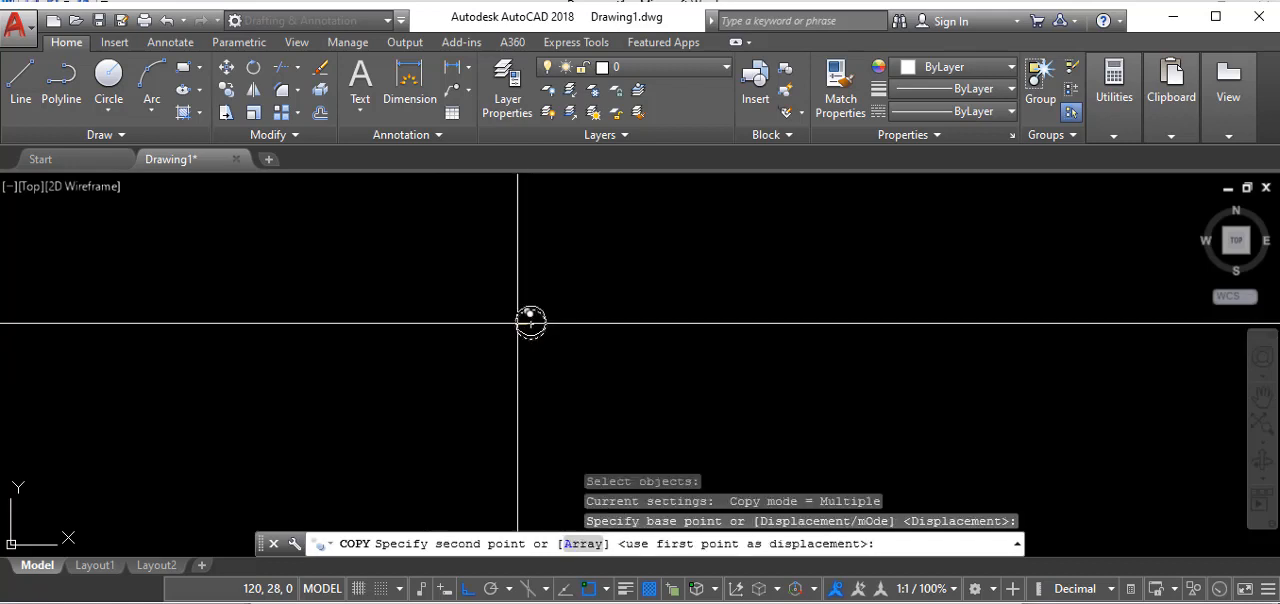
pyautogui.click(297, 357)
pyautogui.rightClick(352, 368)
pyautogui.click(395, 387)
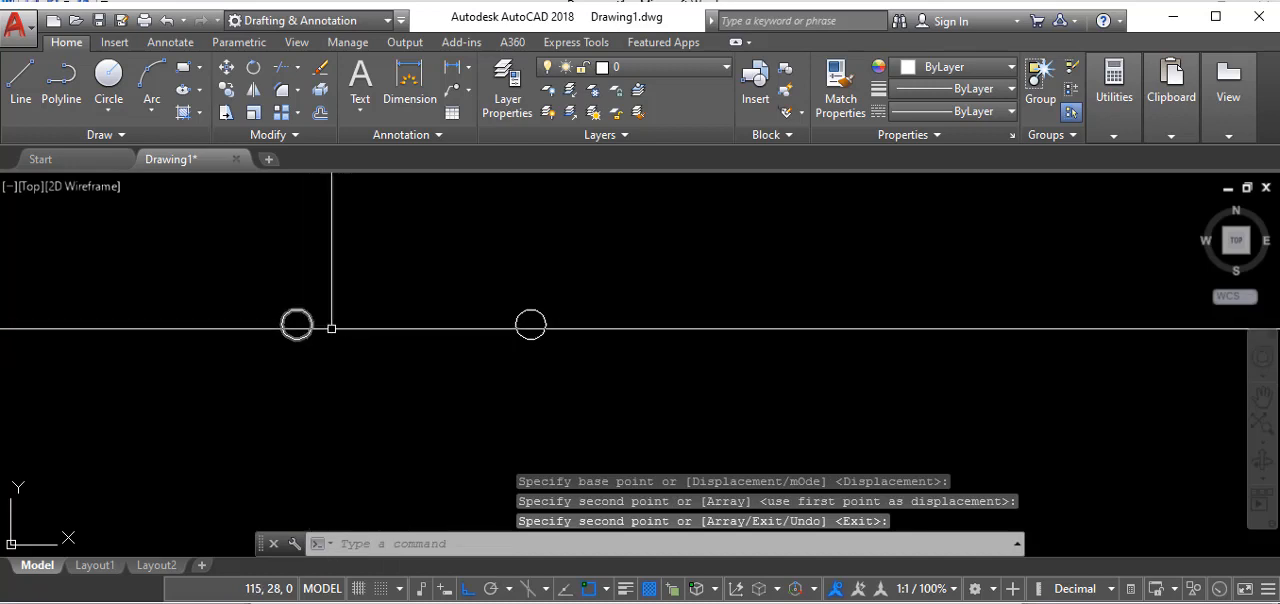
# - Stretch the right end of the polyline rectangle about 7 mm to the right, using its lower-right corner as the base point
pyautogui.click(227, 113)
pyautogui.scroll(-3, 596, 212)
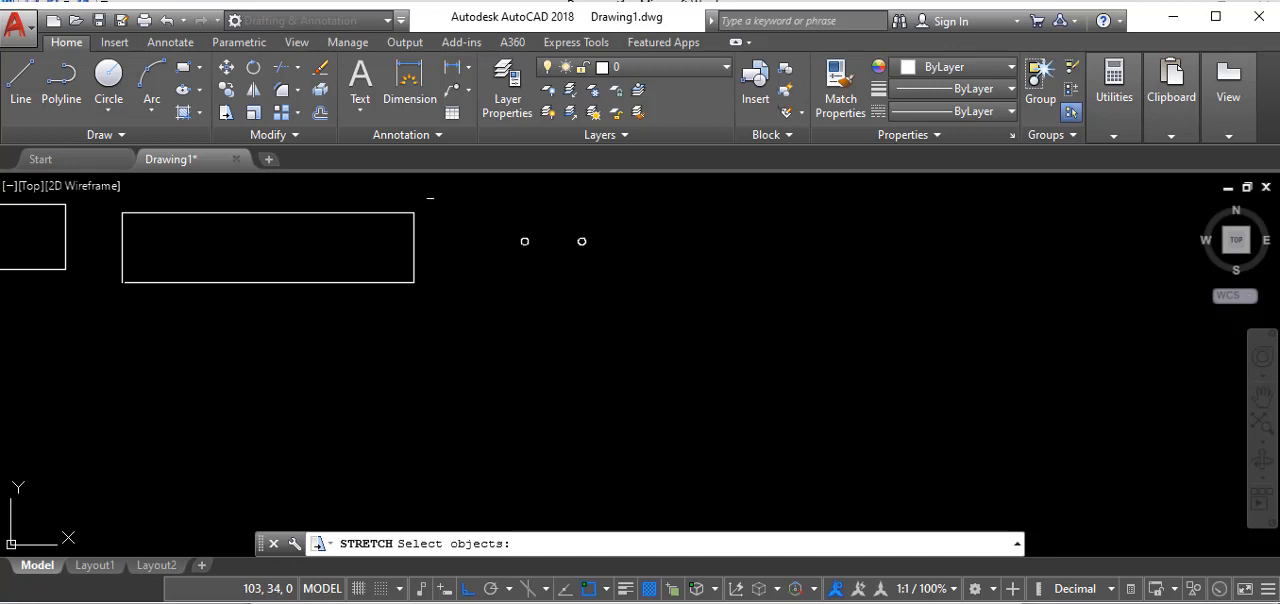
pyautogui.click(430, 198)
pyautogui.click(350, 346)
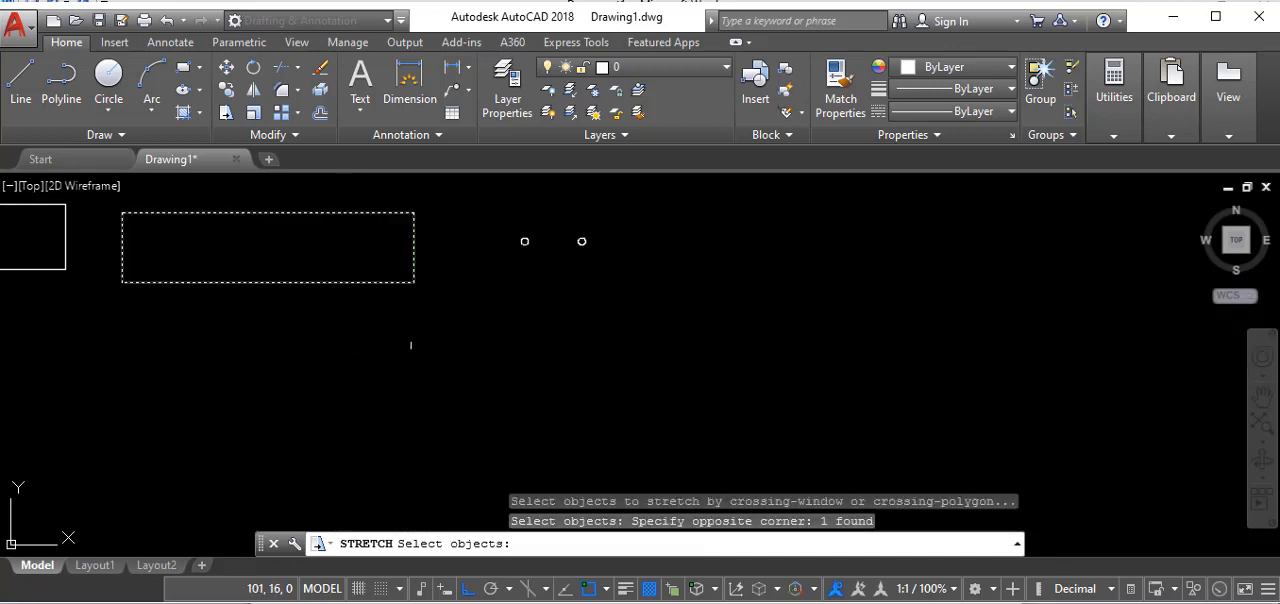
pyautogui.press('Return')
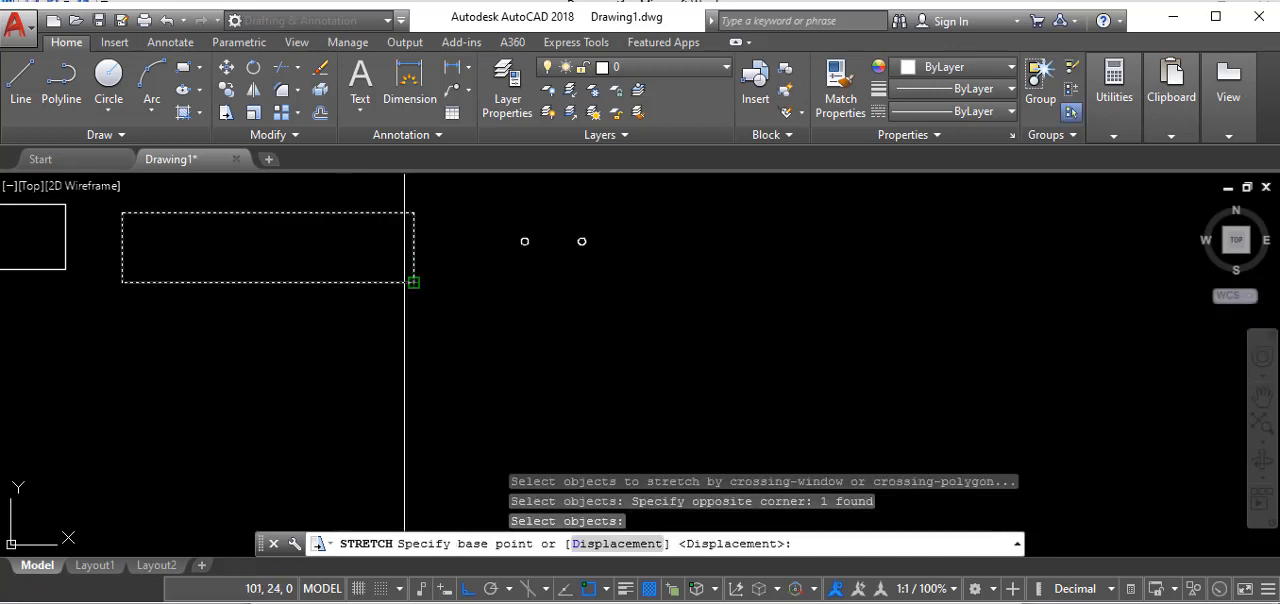
pyautogui.click(413, 282)
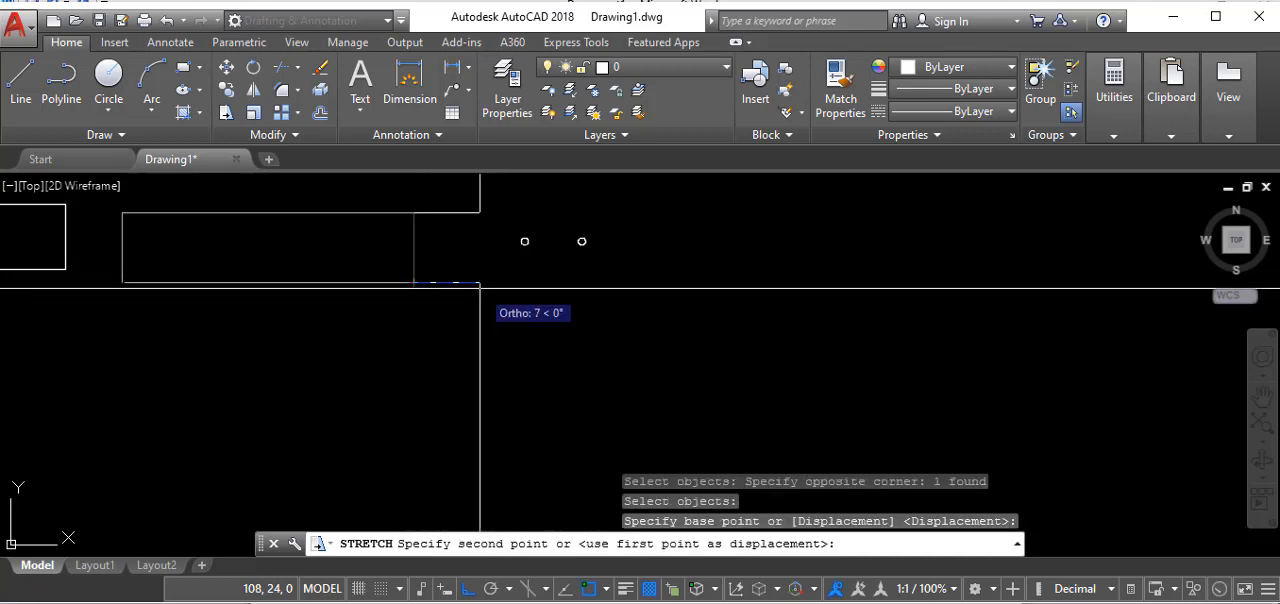
pyautogui.click(480, 288)
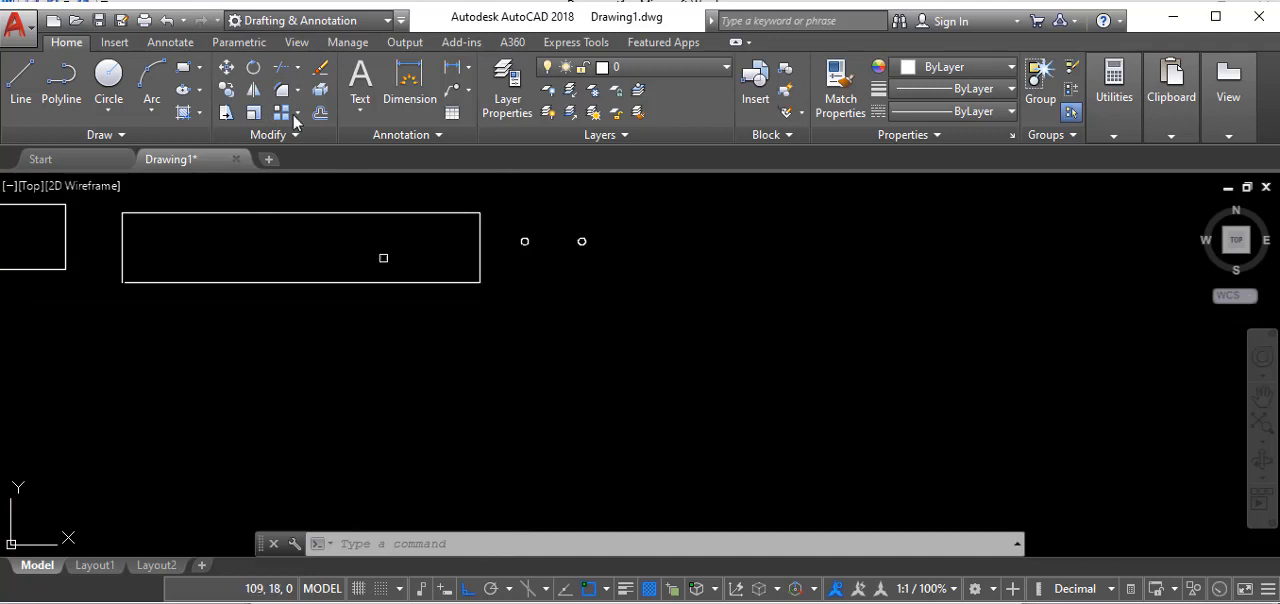
# - Rotate the polyline rectangle 90° counterclockwise about the midpoint of its lower edge so it stands upright
pyautogui.click(253, 68)
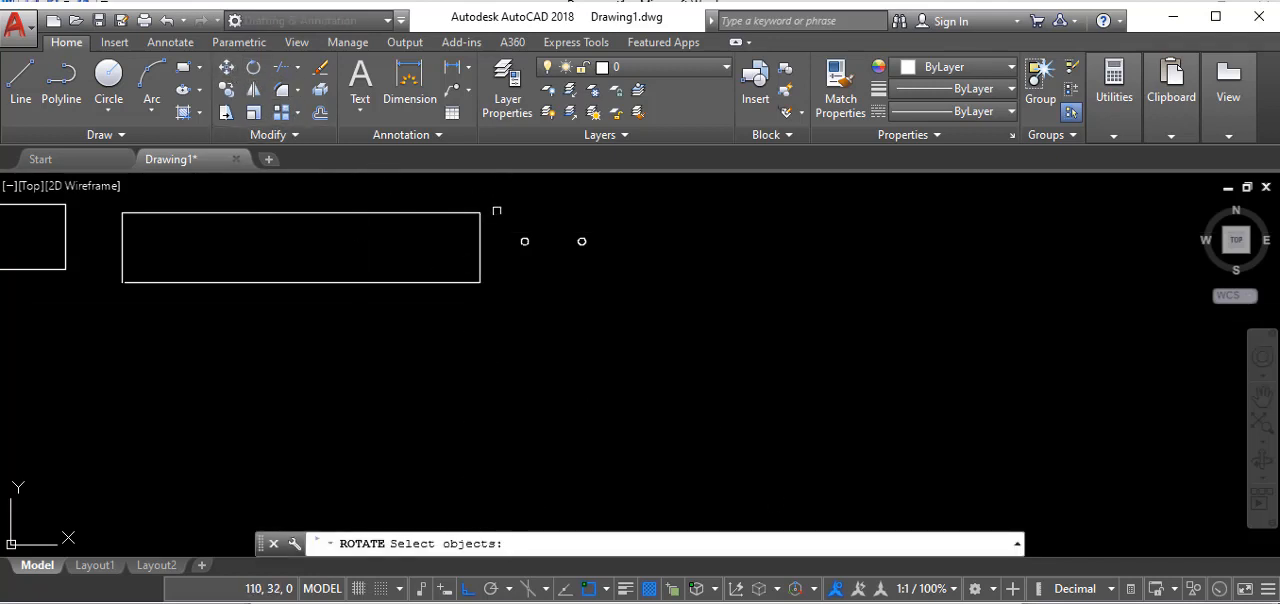
pyautogui.scroll(-5, 544, 303)
pyautogui.scroll(3, 389, 320)
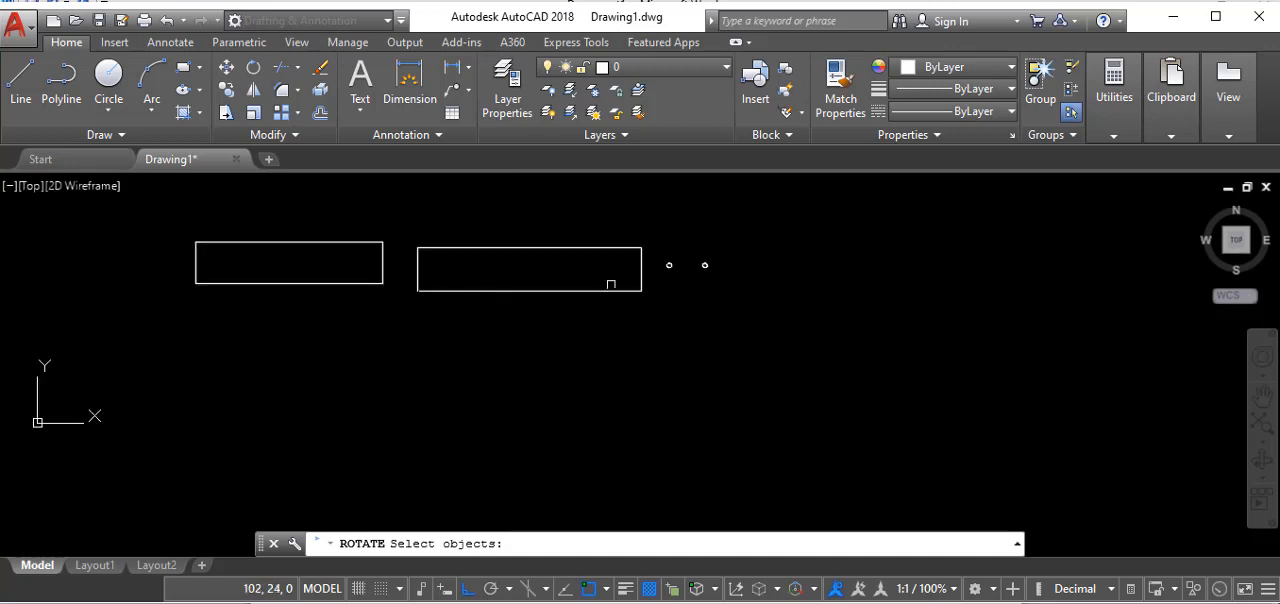
pyautogui.click(648, 229)
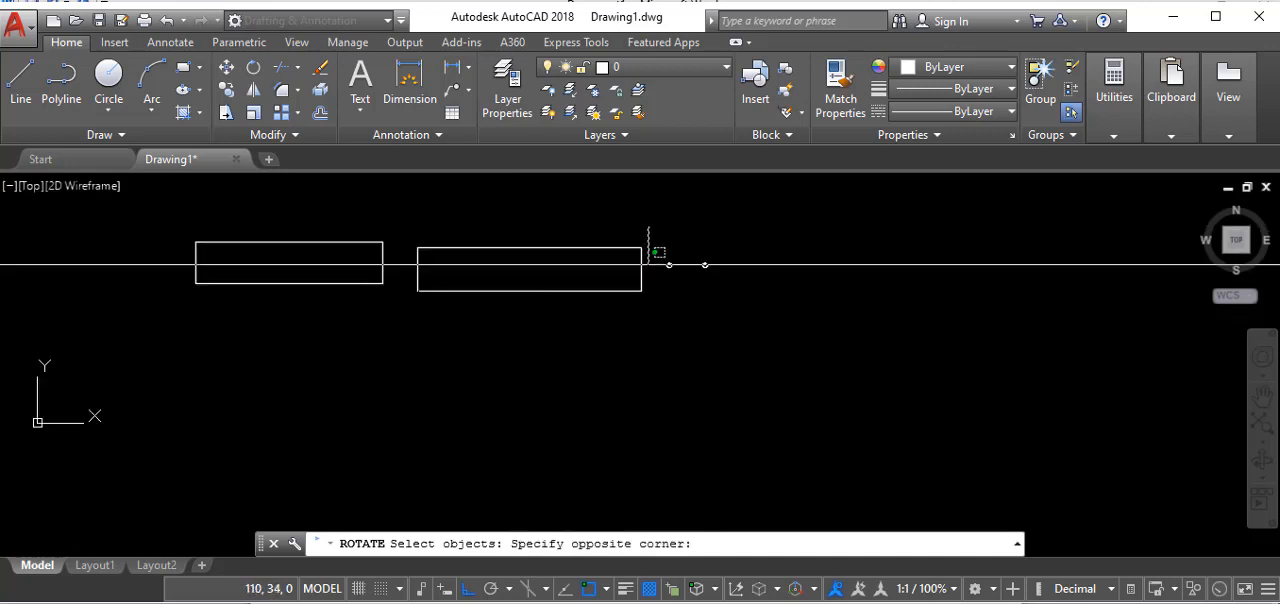
pyautogui.click(491, 369)
pyautogui.press('Return')
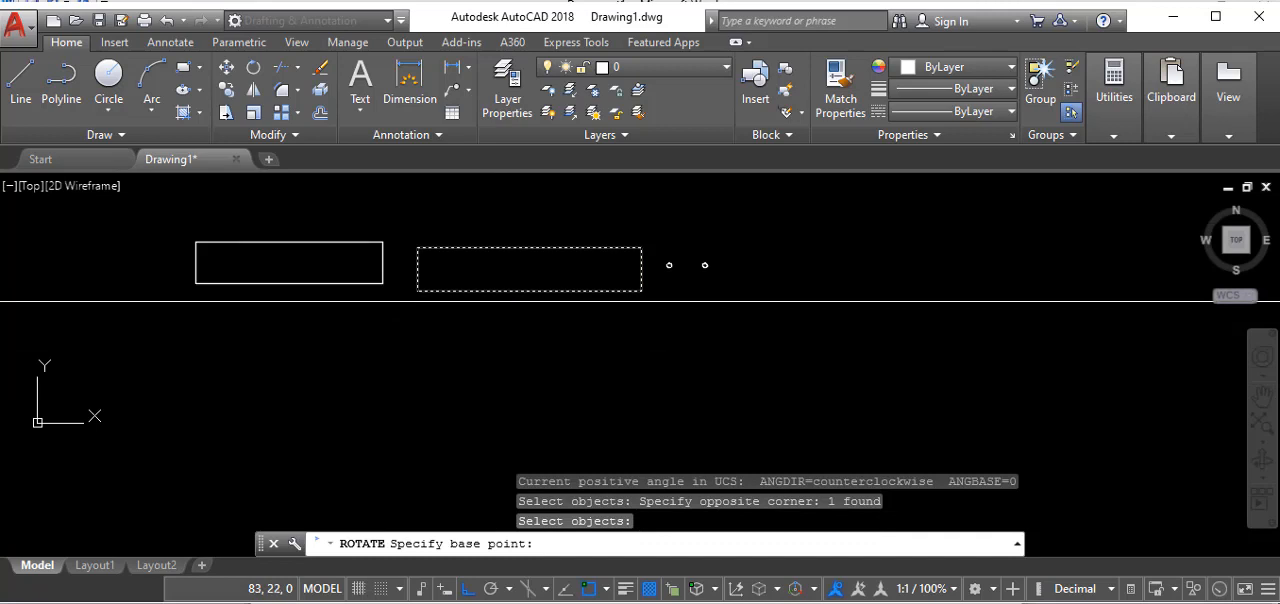
pyautogui.click(531, 291)
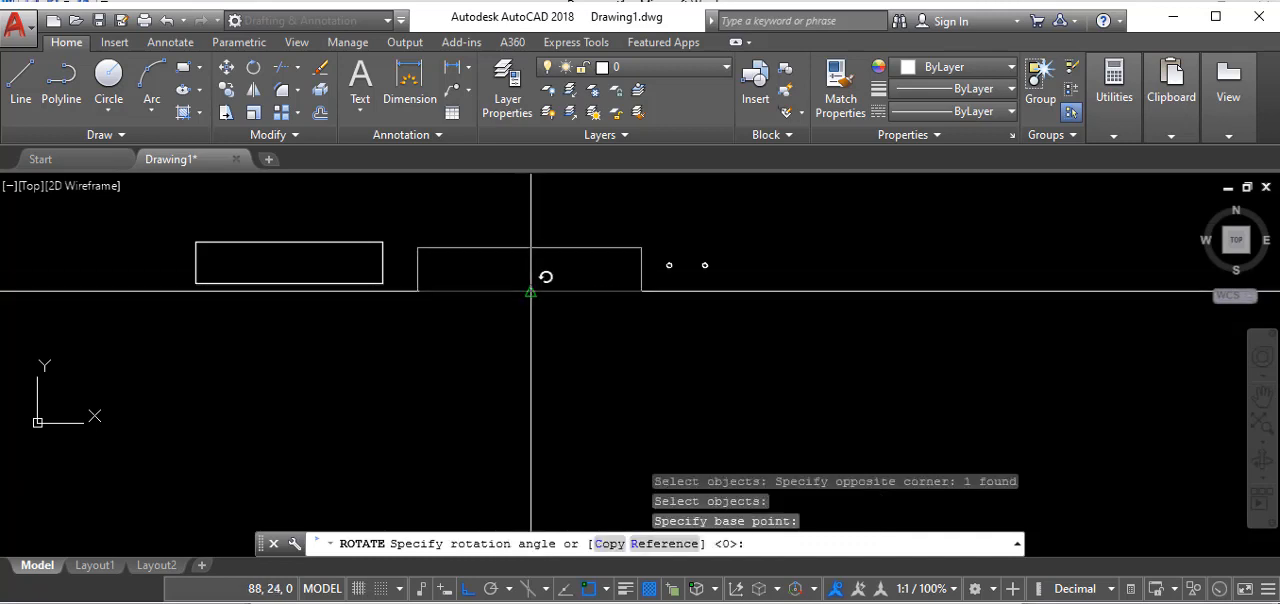
pyautogui.click(535, 222)
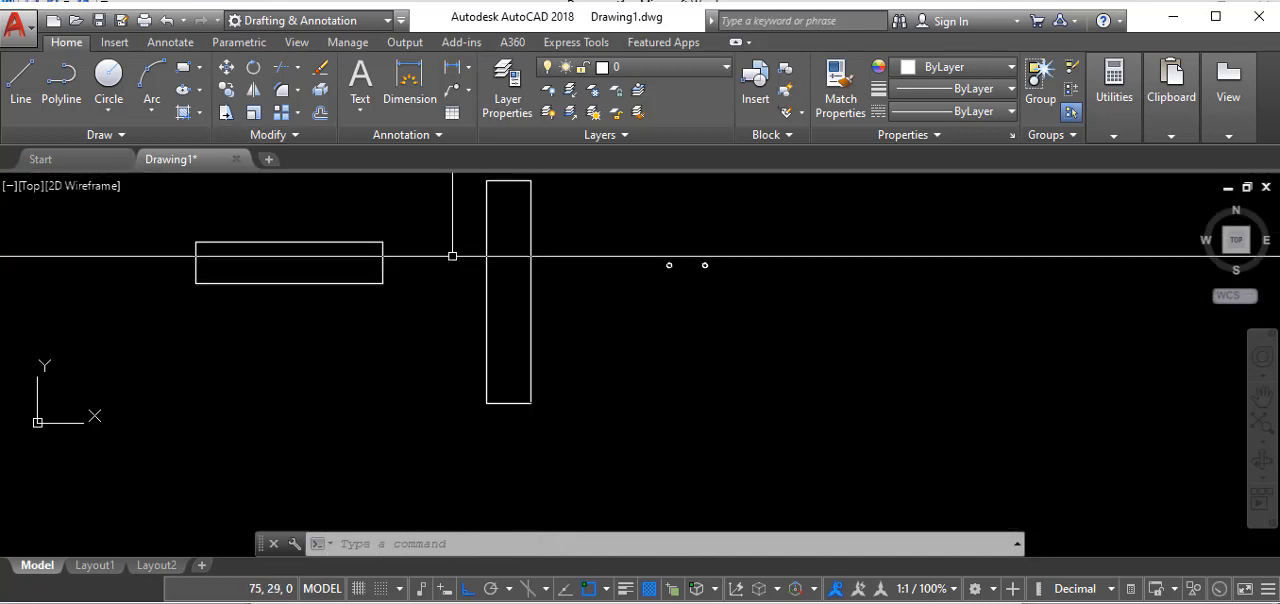
# - Mirror the upright rectangle across a vertical line to its right at about X 95, keeping the source object
pyautogui.click(257, 90)
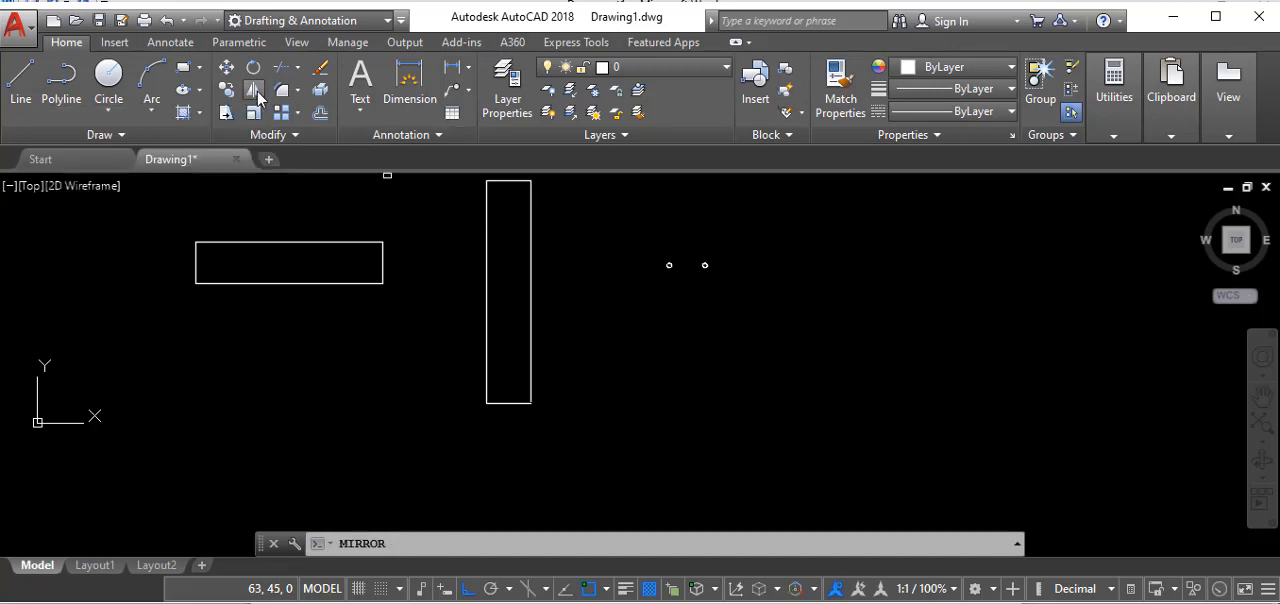
pyautogui.click(588, 340)
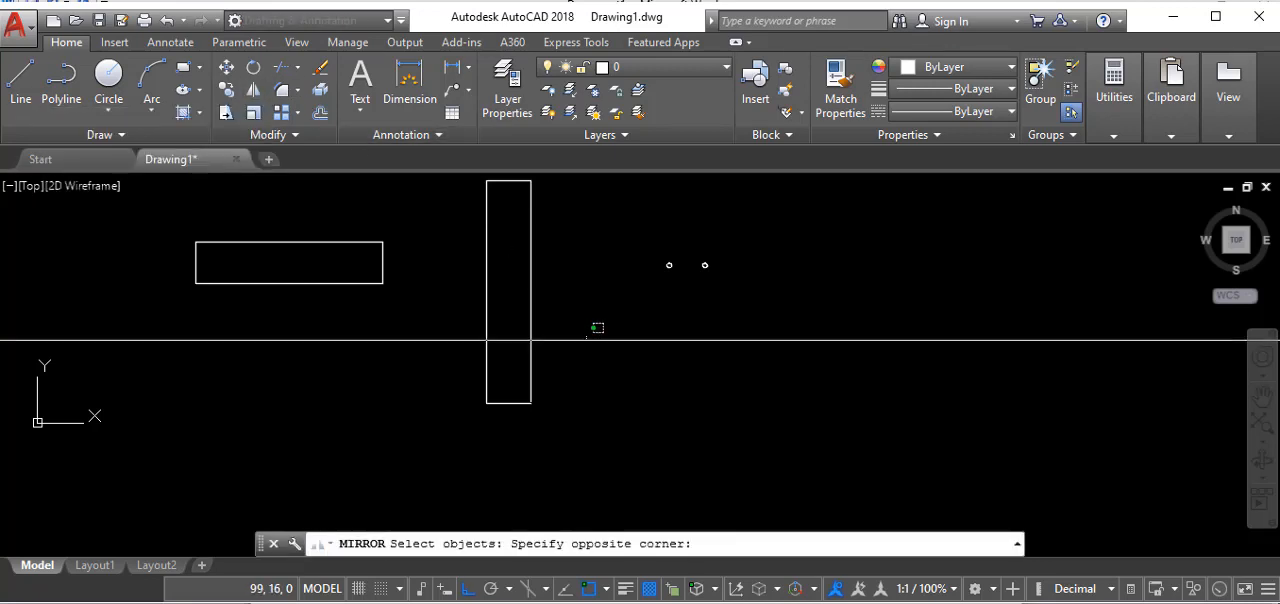
pyautogui.click(450, 440)
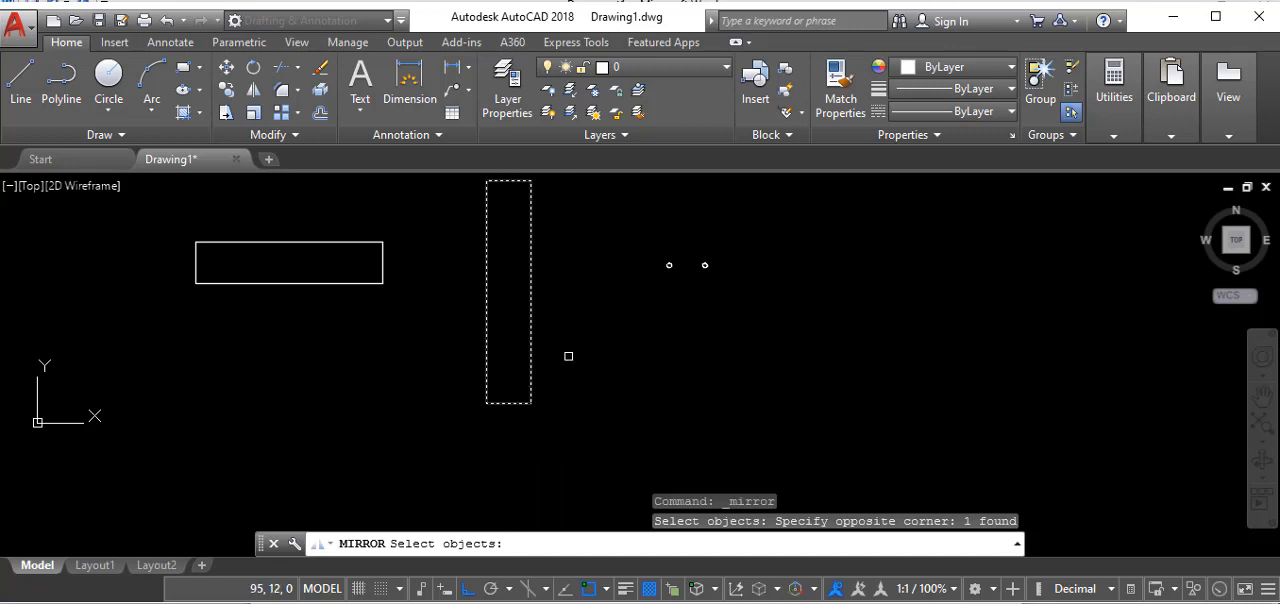
pyautogui.press('Return')
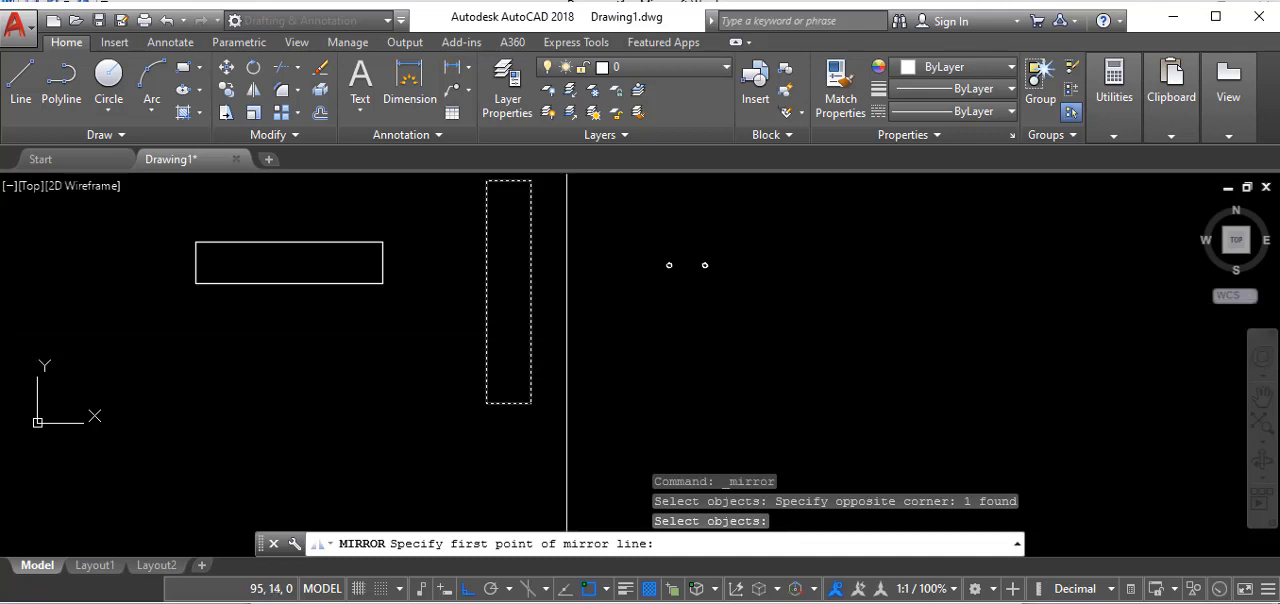
pyautogui.click(566, 285)
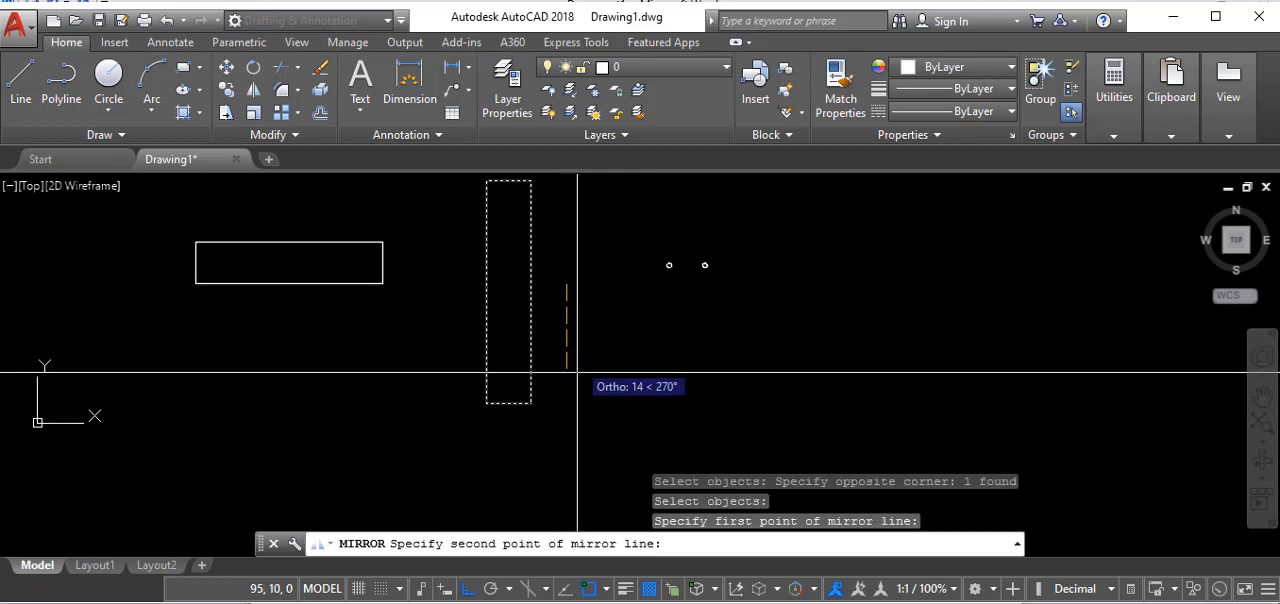
pyautogui.click(575, 433)
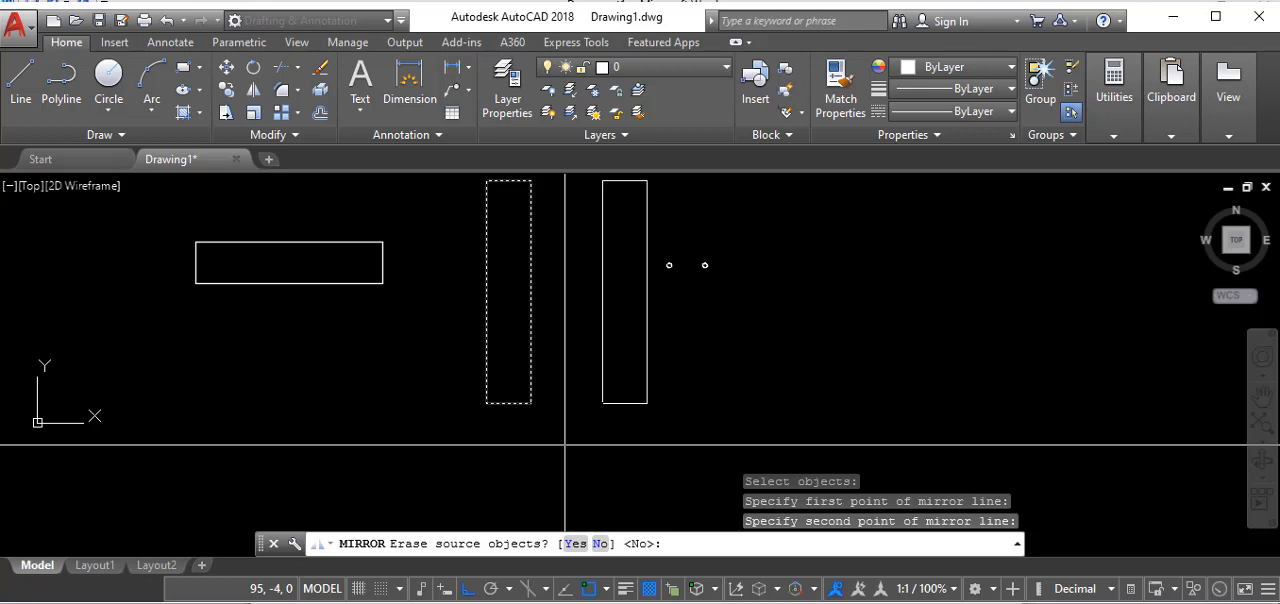
pyautogui.press('Return')
# - Scale the right-hand small circle by a factor of 2, using its centre as the base point
pyautogui.scroll(-3, 651, 366)
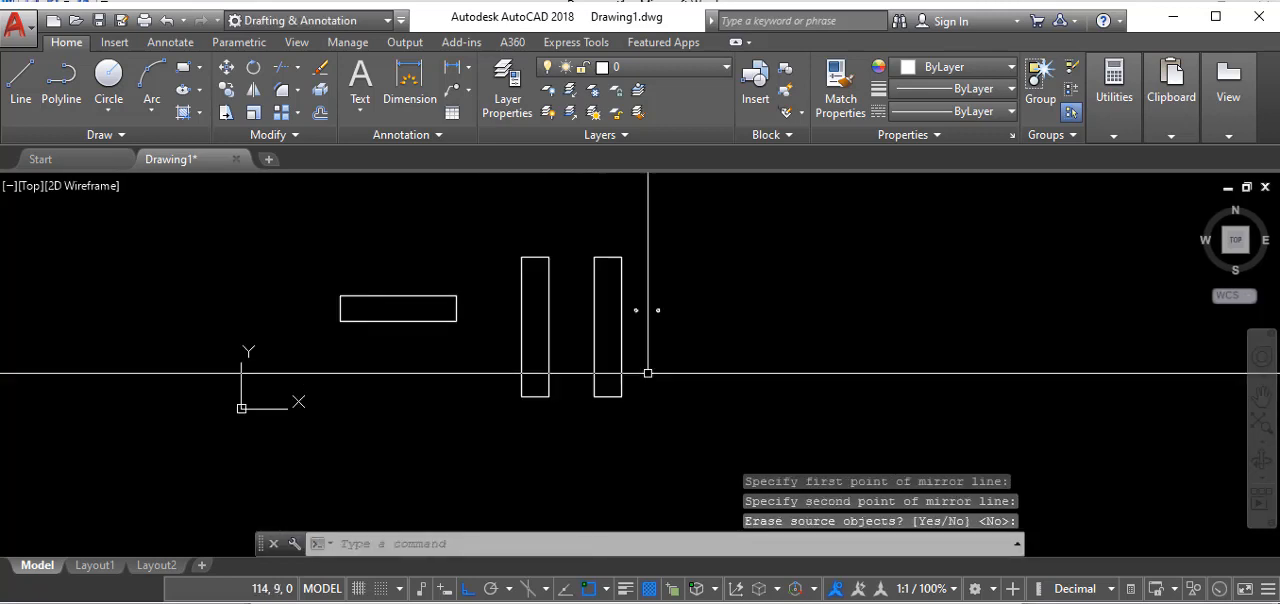
pyautogui.scroll(3, 591, 371)
pyautogui.scroll(-5, 525, 338)
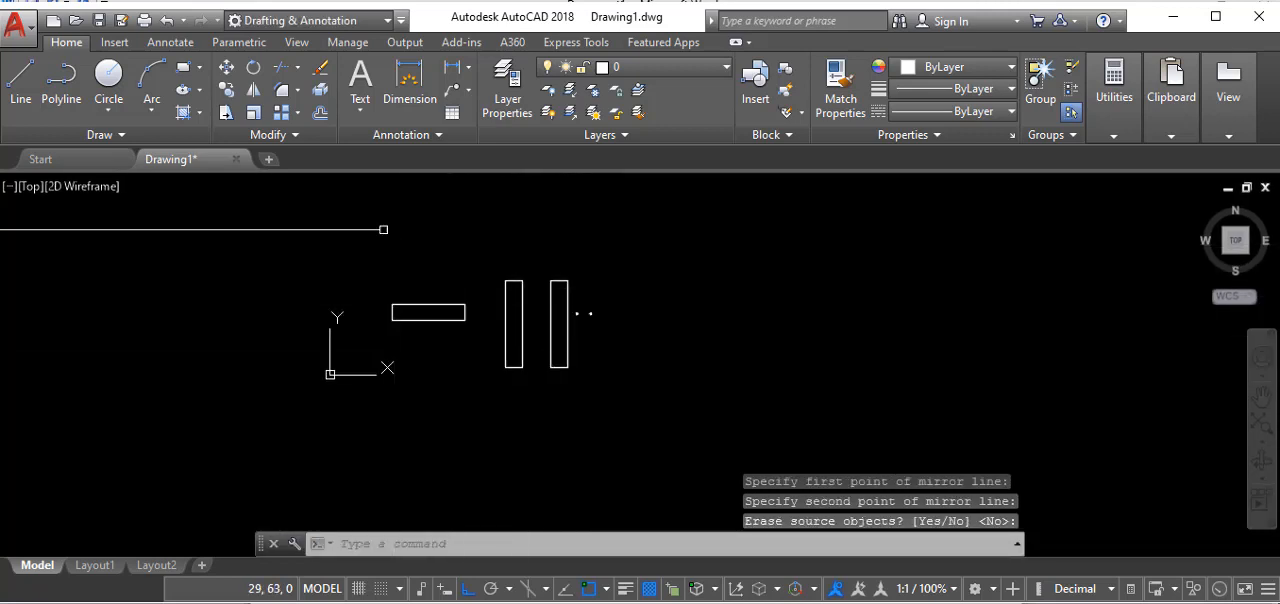
pyautogui.click(254, 113)
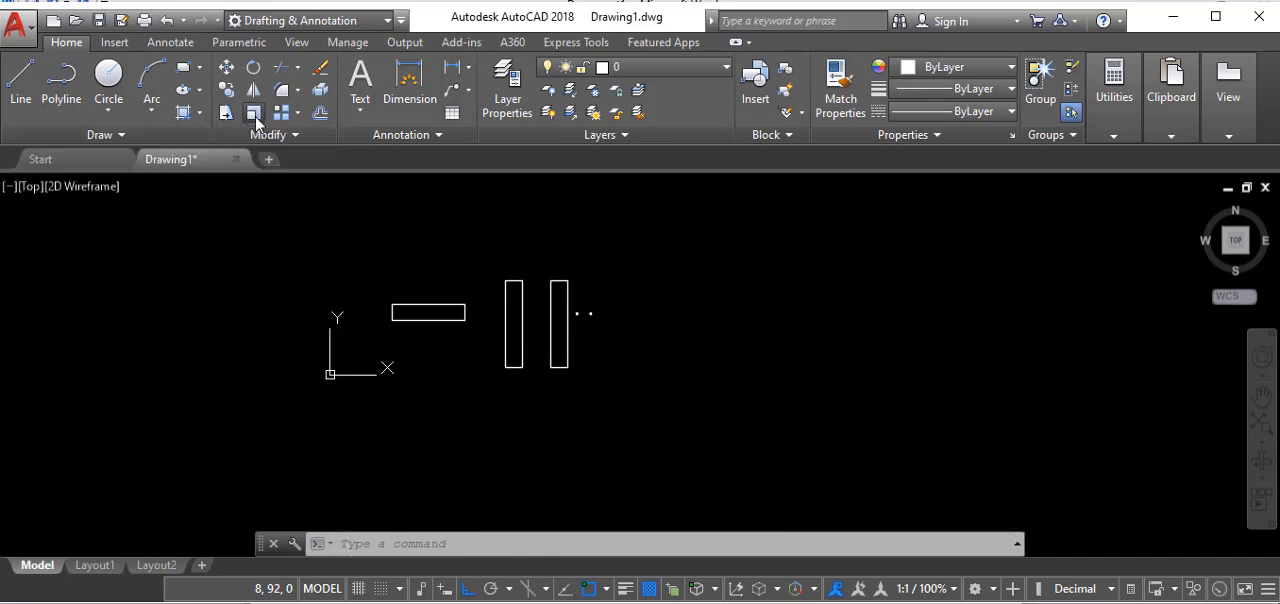
pyautogui.scroll(6, 587, 342)
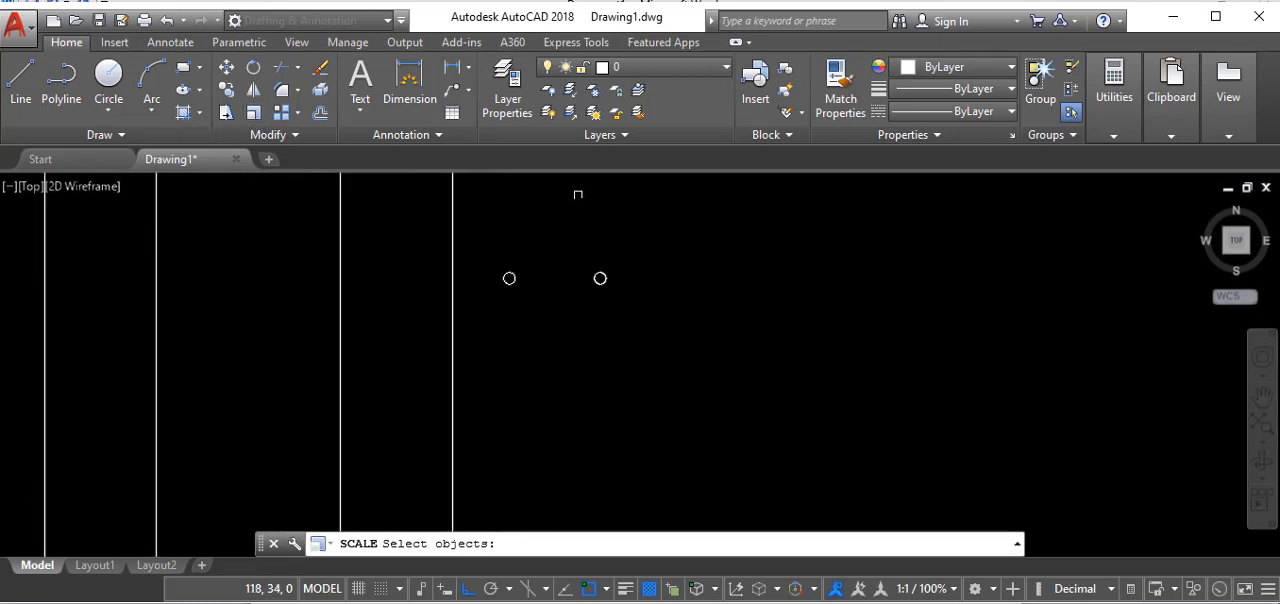
pyautogui.click(553, 263)
pyautogui.click(680, 372)
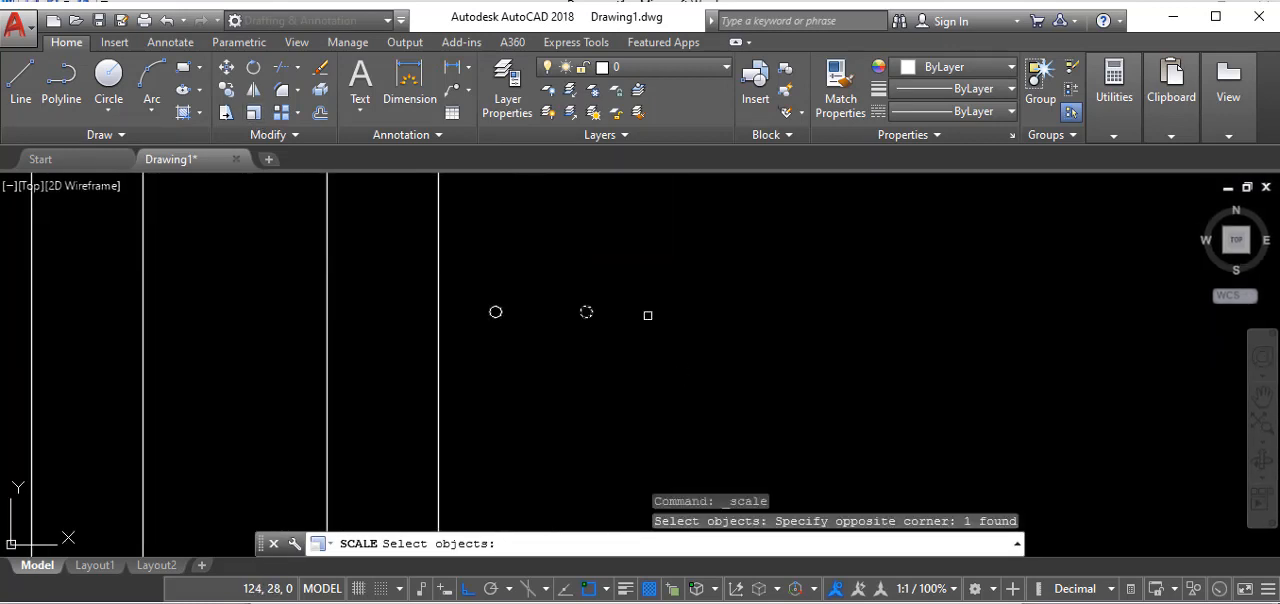
pyautogui.press('Return')
pyautogui.scroll(4, 620, 312)
pyautogui.click(497, 296)
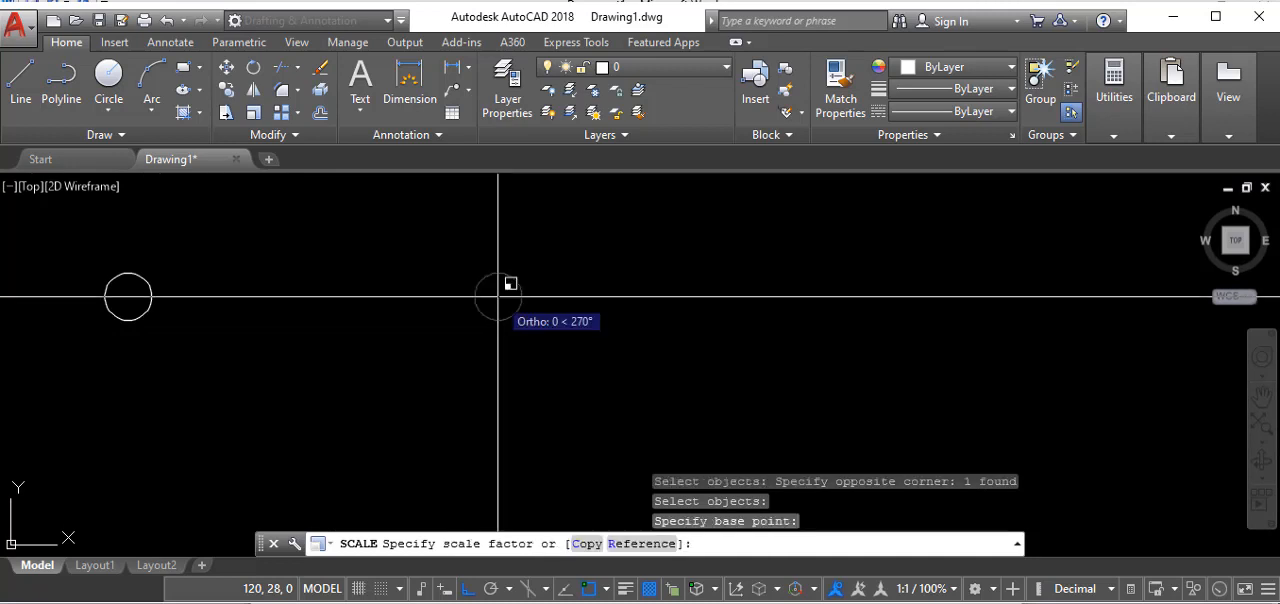
pyautogui.write('2')
pyautogui.press('Return')
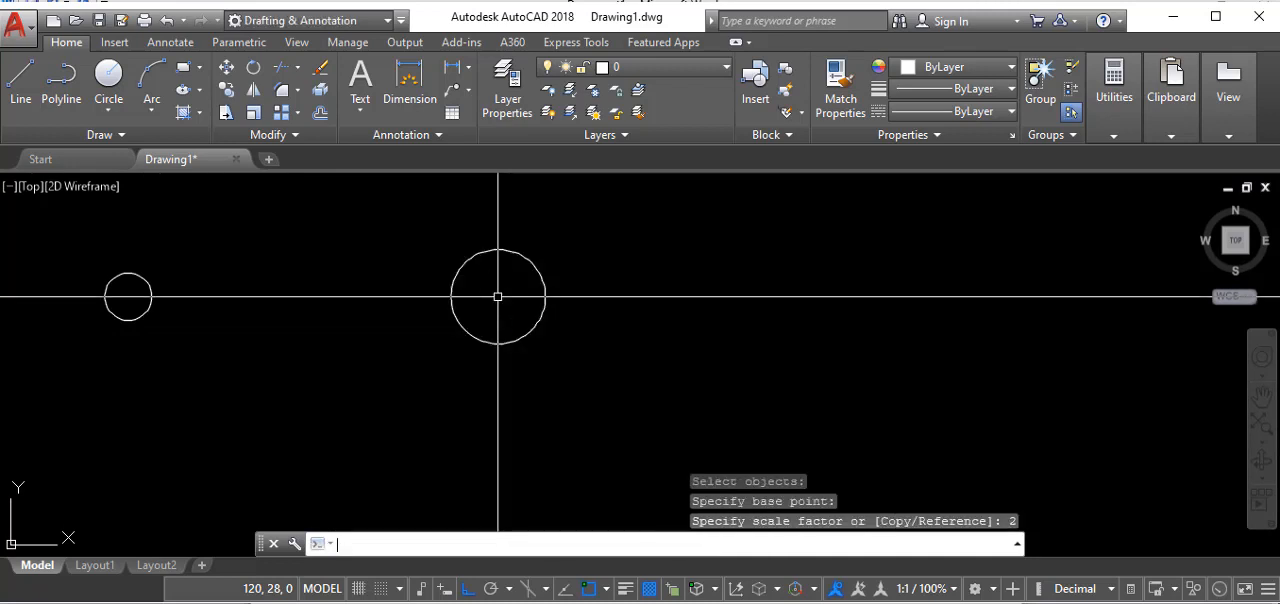
pyautogui.scroll(-3, 545, 300)
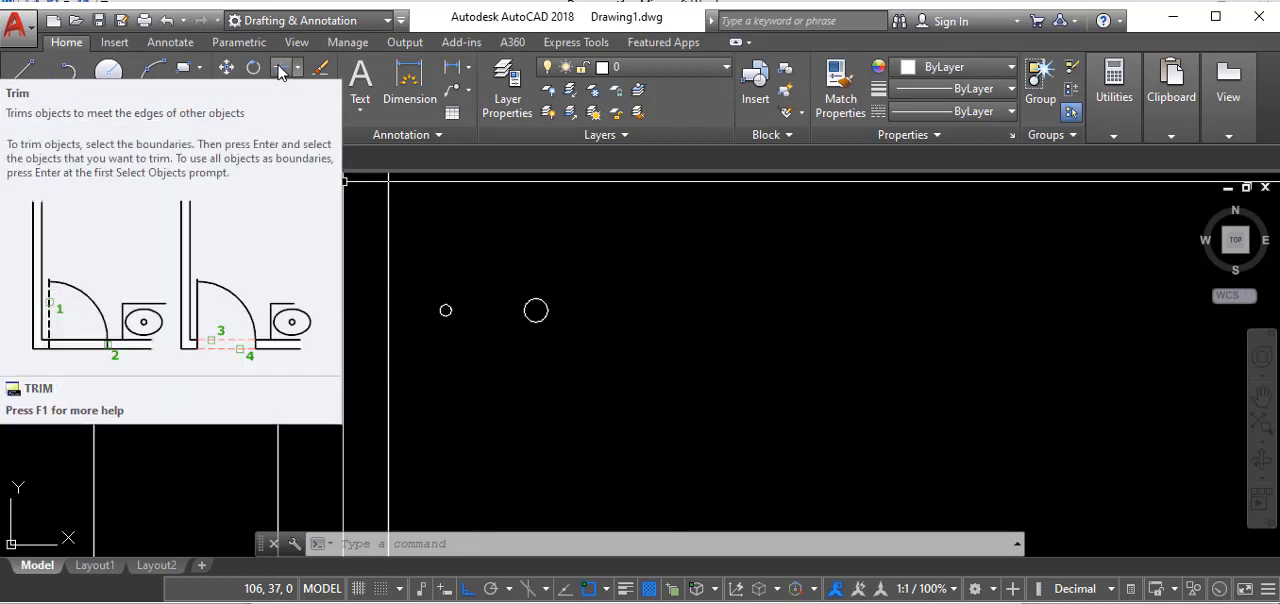
pyautogui.click(281, 73)
pyautogui.scroll(-4, 640, 236)
pyautogui.scroll(-3, 640, 236)
pyautogui.scroll(2, 561, 302)
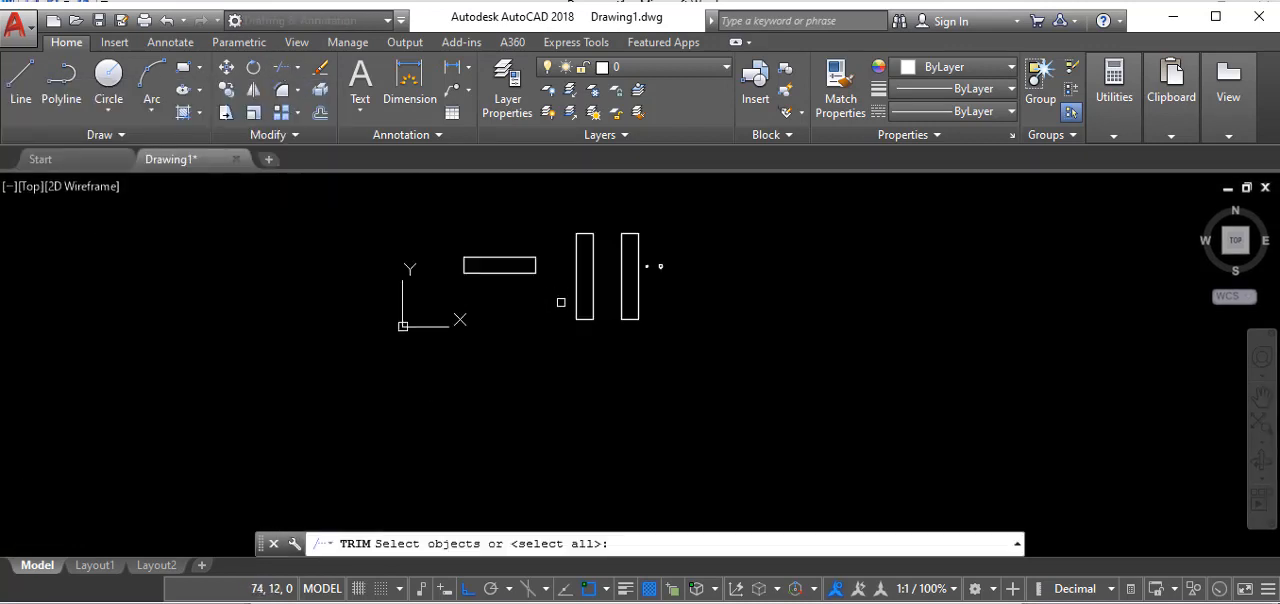
pyautogui.press('Return')
pyautogui.rightClick(632, 356)
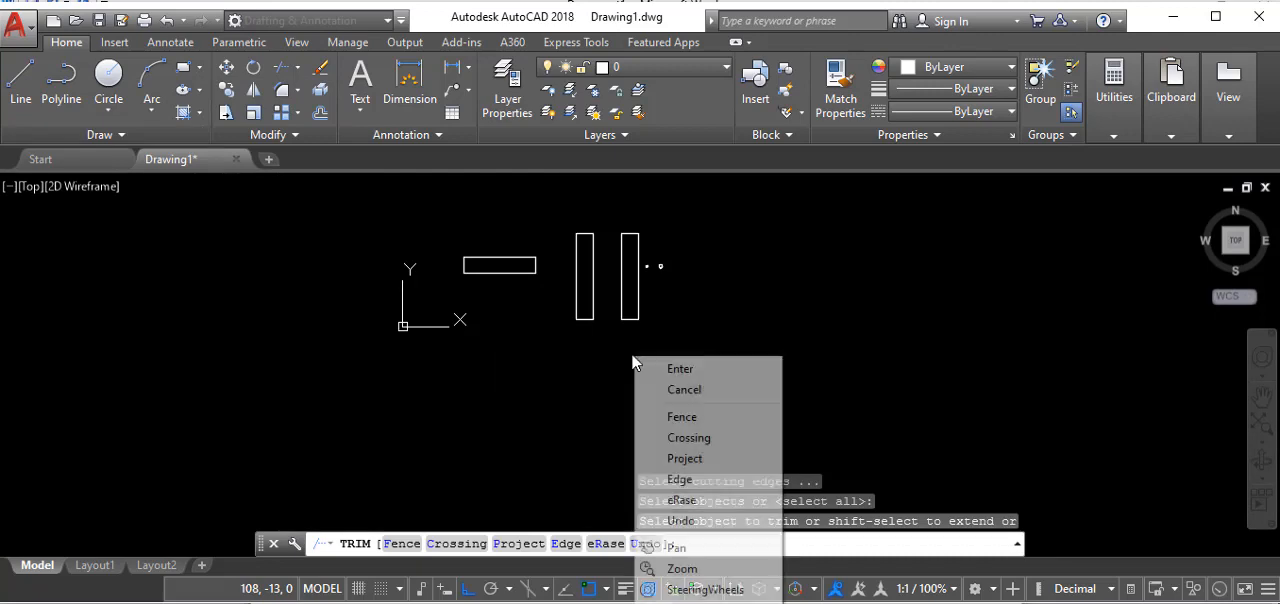
pyautogui.press('Escape')
pyautogui.press('Escape')
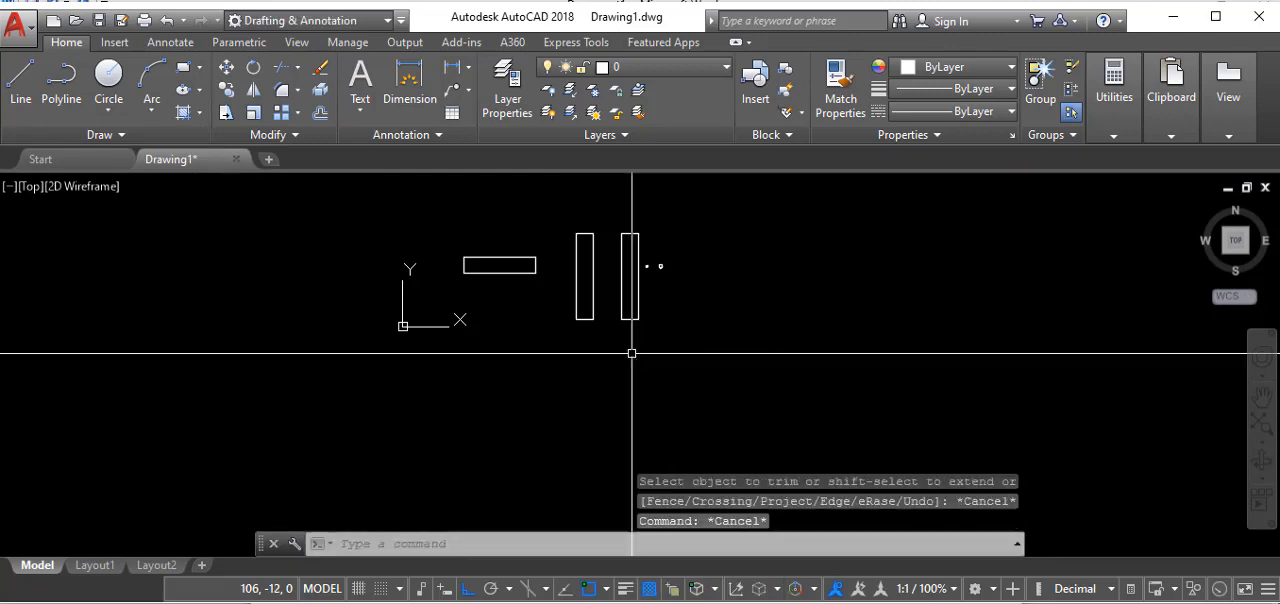
pyautogui.rightClick(499, 397)
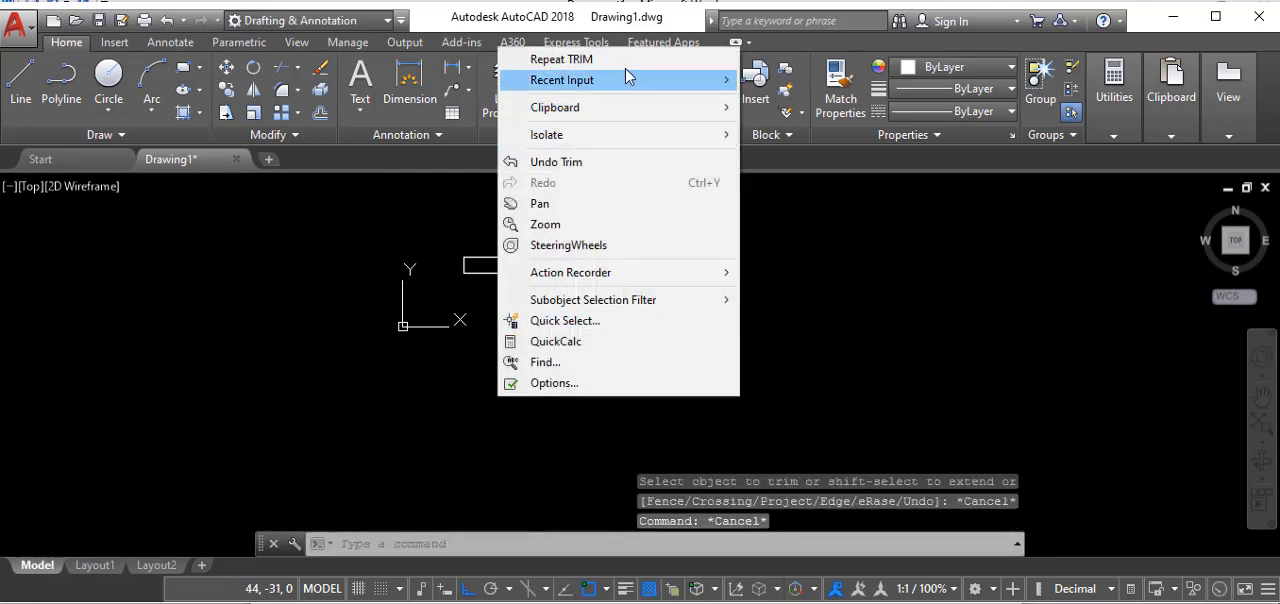
pyautogui.click(558, 60)
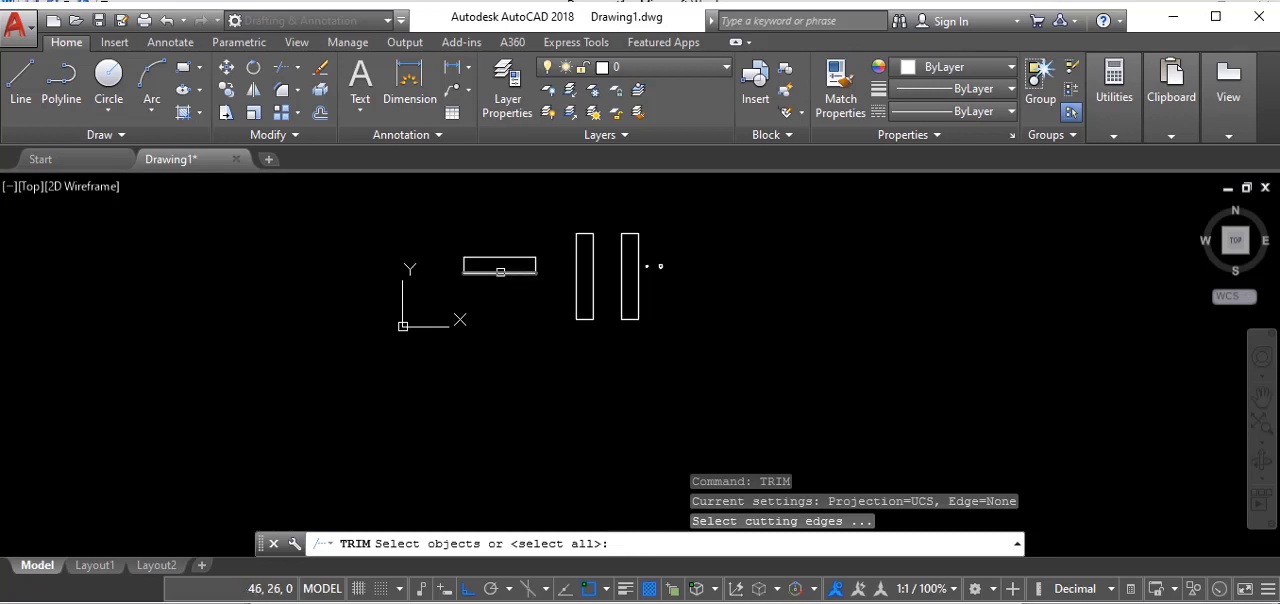
pyautogui.press('Escape')
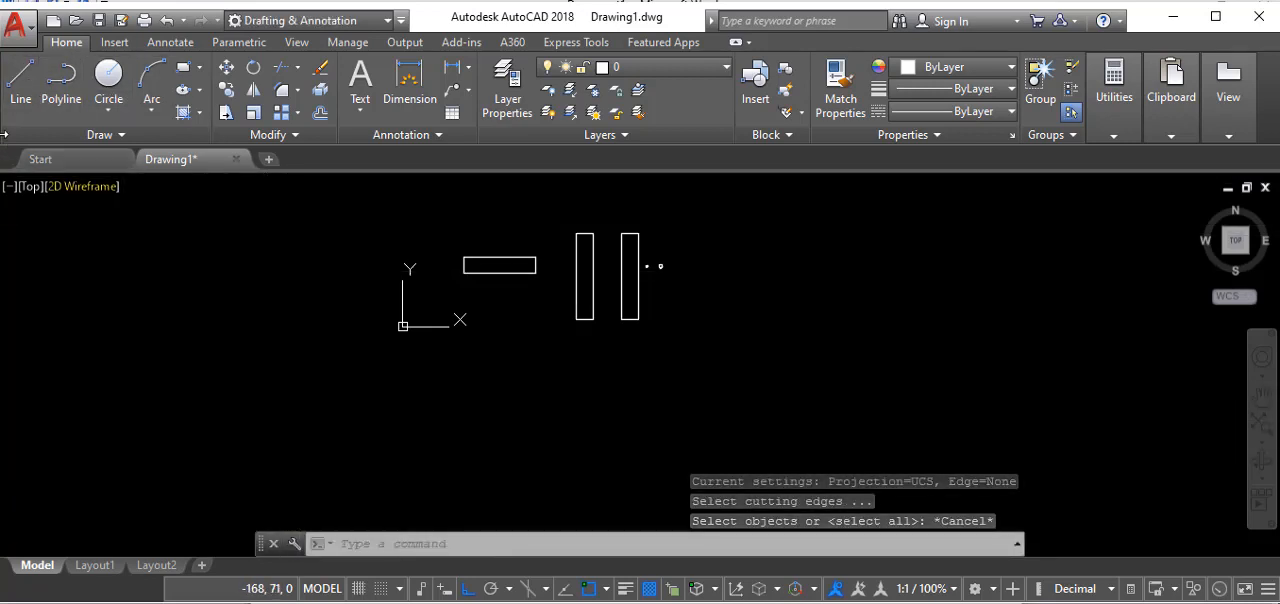
# - Draw a long horizontal line in the empty space below the rectangles and end the Line command
pyautogui.click(20, 78)
pyautogui.click(480, 410)
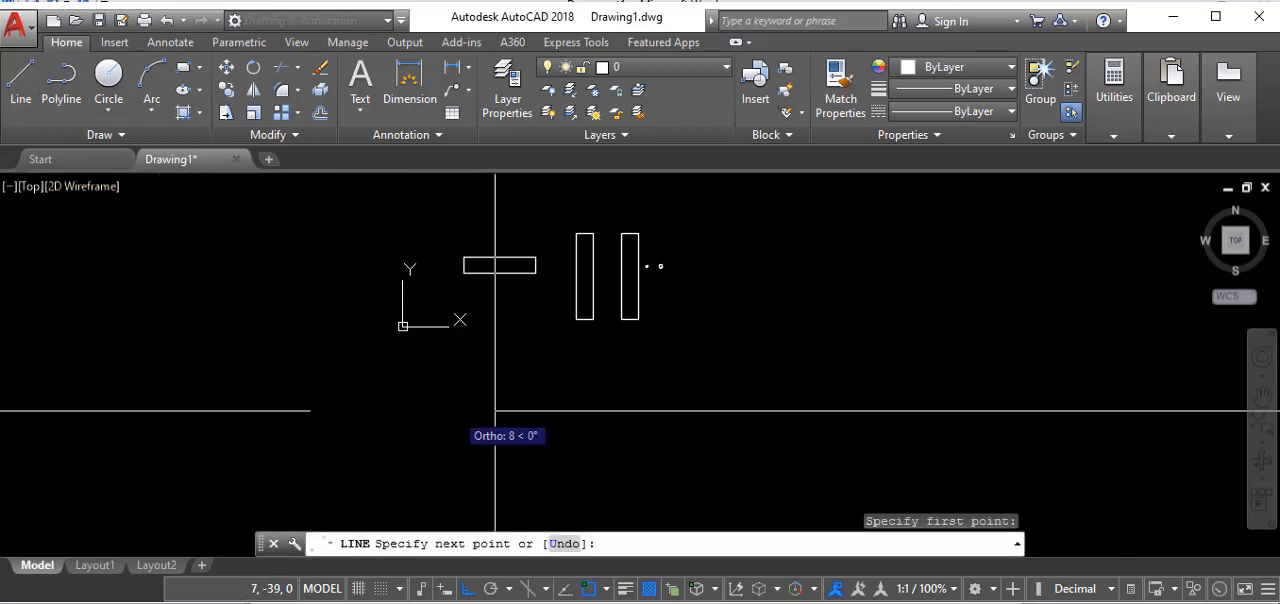
pyautogui.click(654, 410)
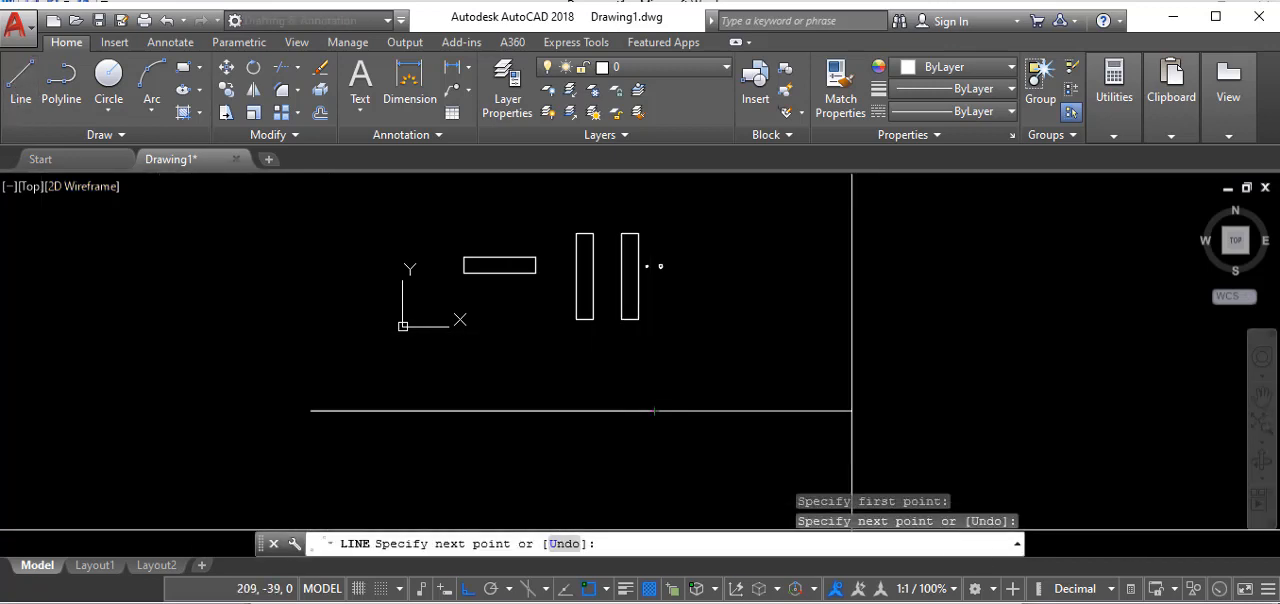
pyautogui.press('Escape')
pyautogui.press('Escape')
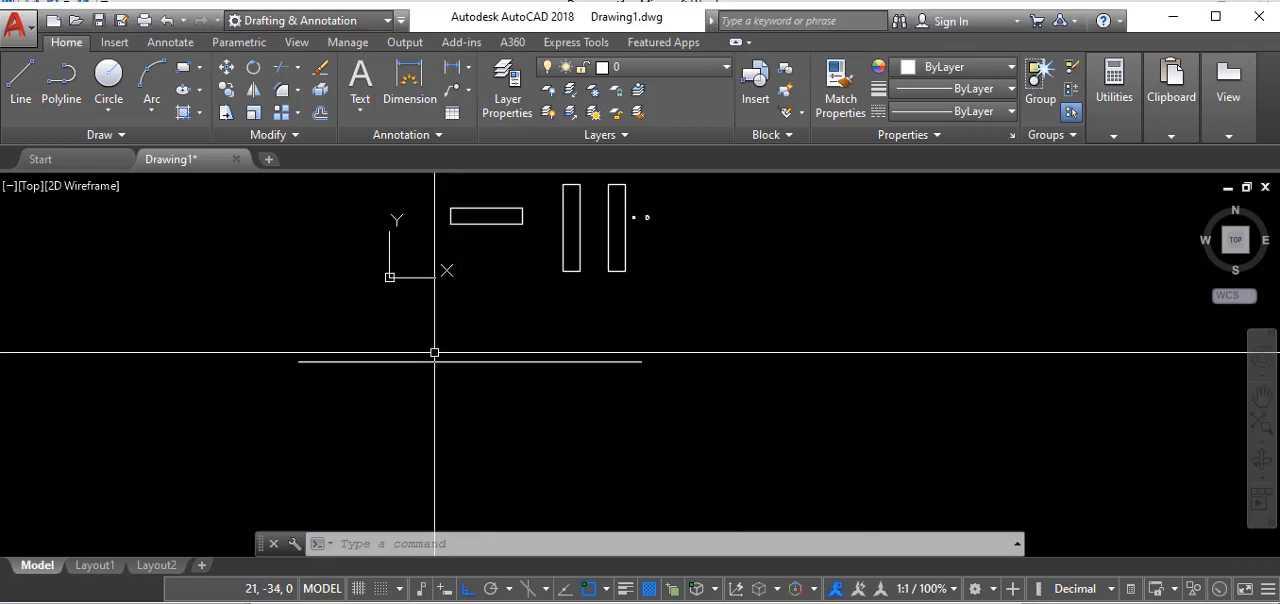
# - Draw a vertical line about 50 mm long that crosses the horizontal line to the right of its middle
pyautogui.click(281, 69)
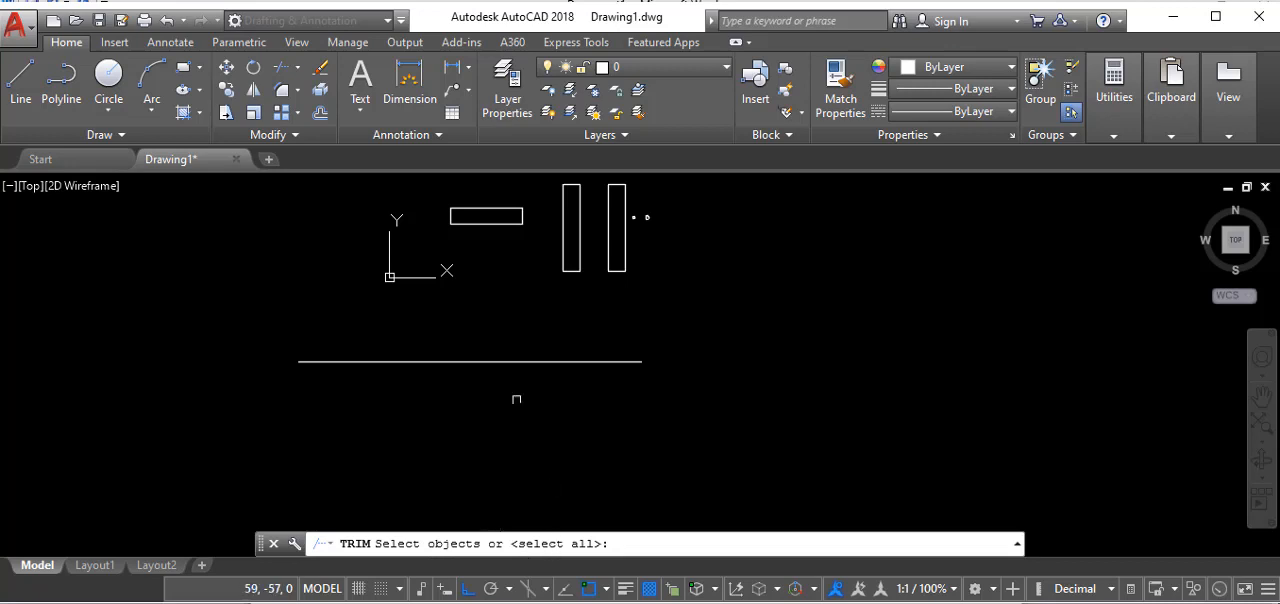
pyautogui.press('Escape')
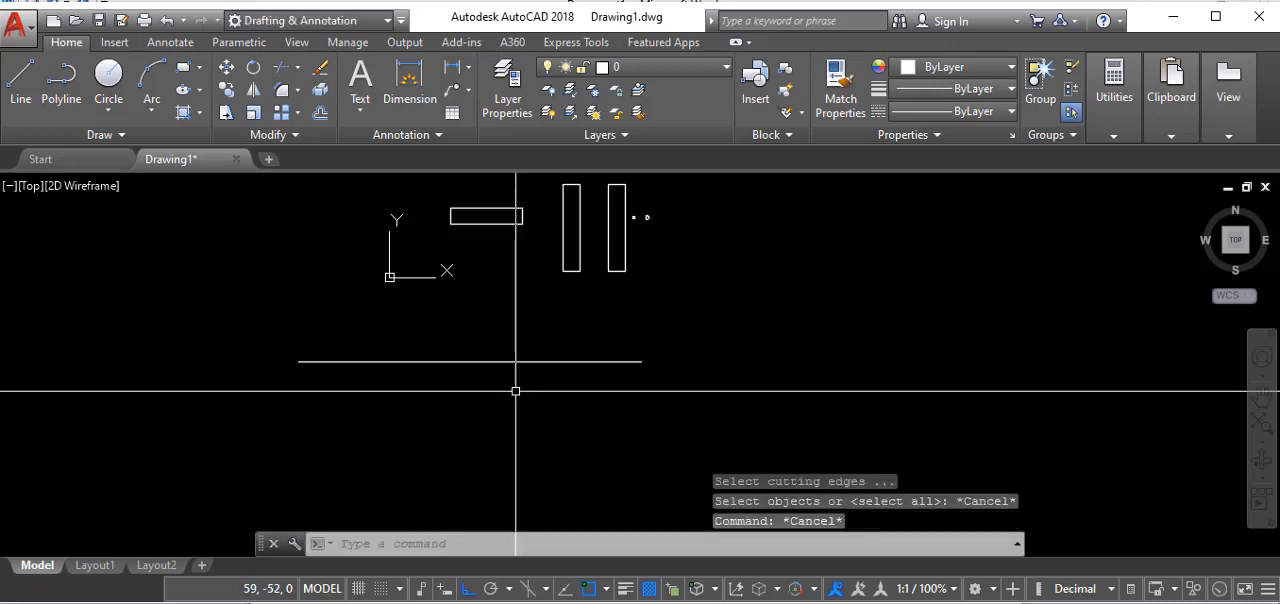
pyautogui.write('l')
pyautogui.press('Return')
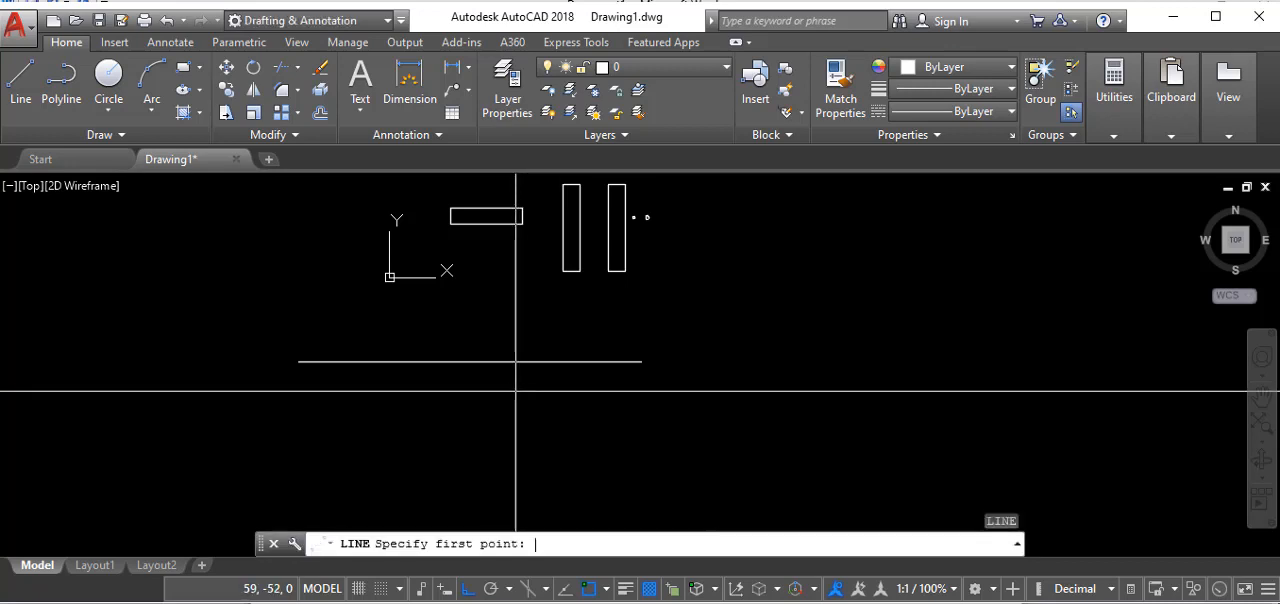
pyautogui.click(509, 313)
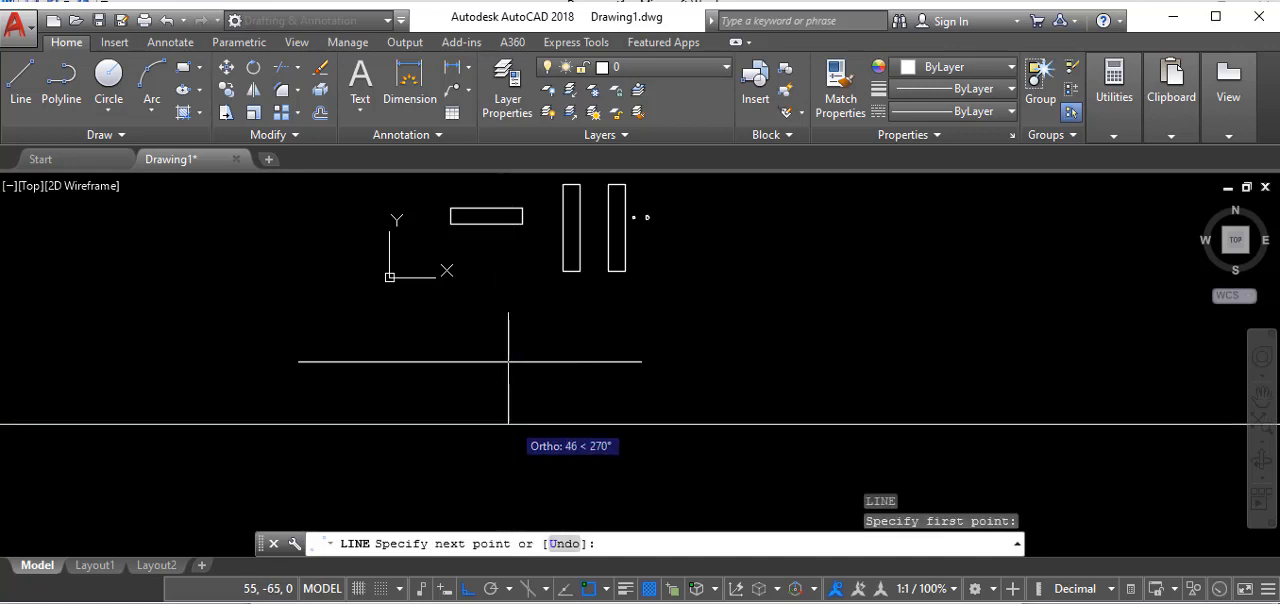
pyautogui.click(509, 423)
pyautogui.rightClick(547, 403)
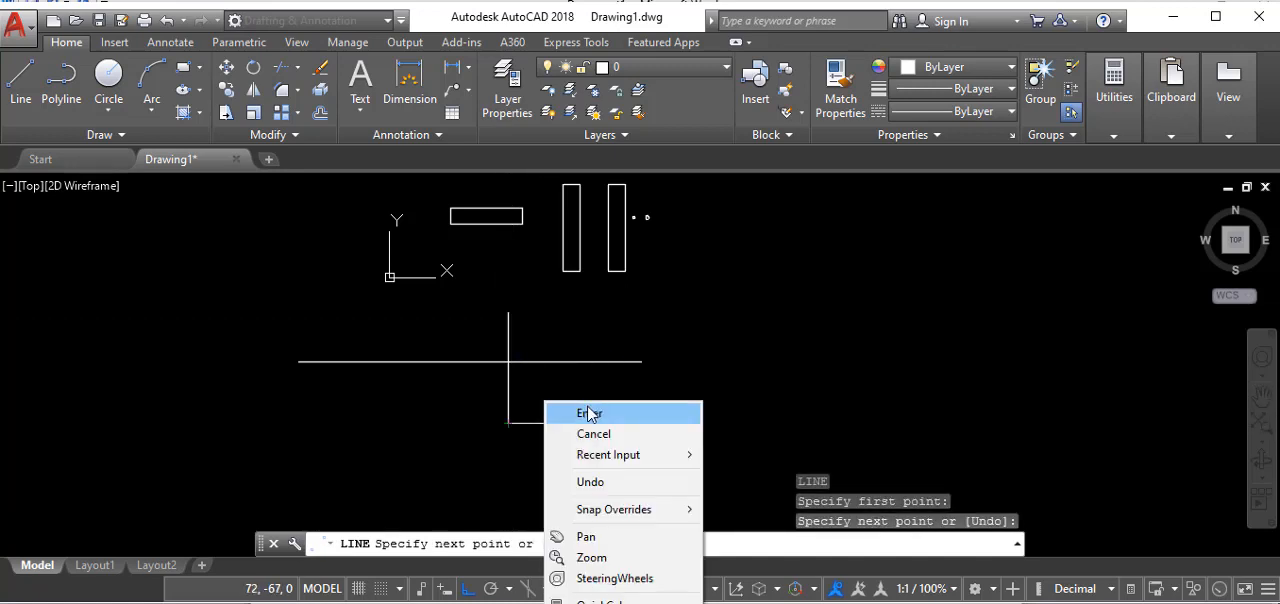
pyautogui.click(588, 412)
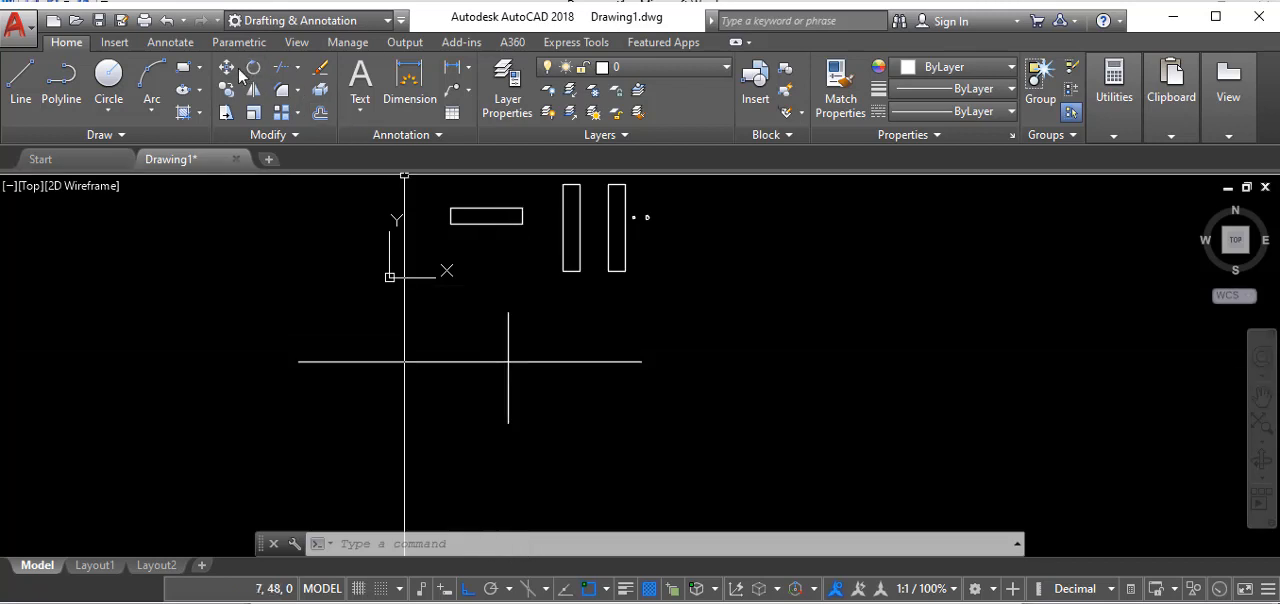
pyautogui.click(282, 67)
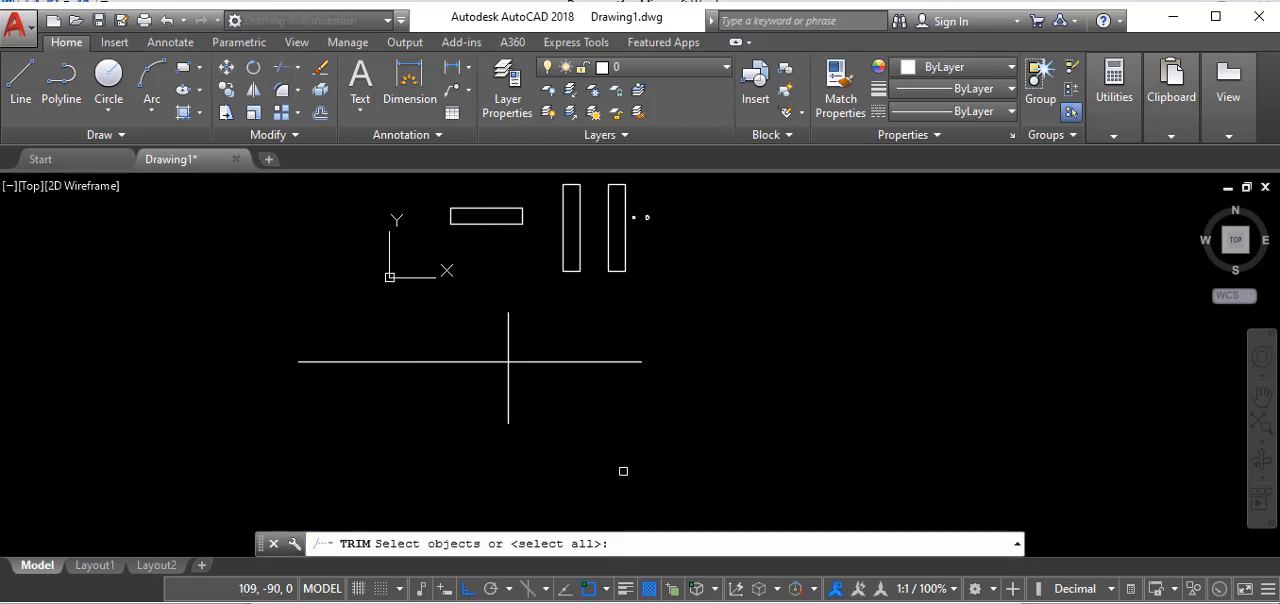
pyautogui.click(542, 362)
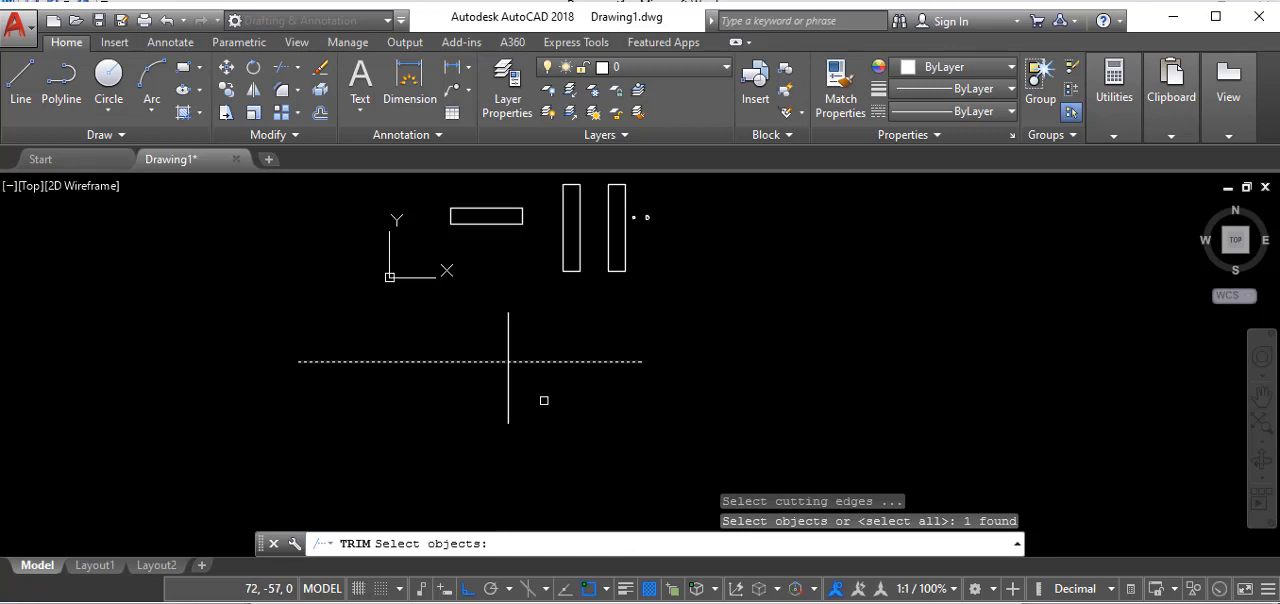
pyautogui.press('Return')
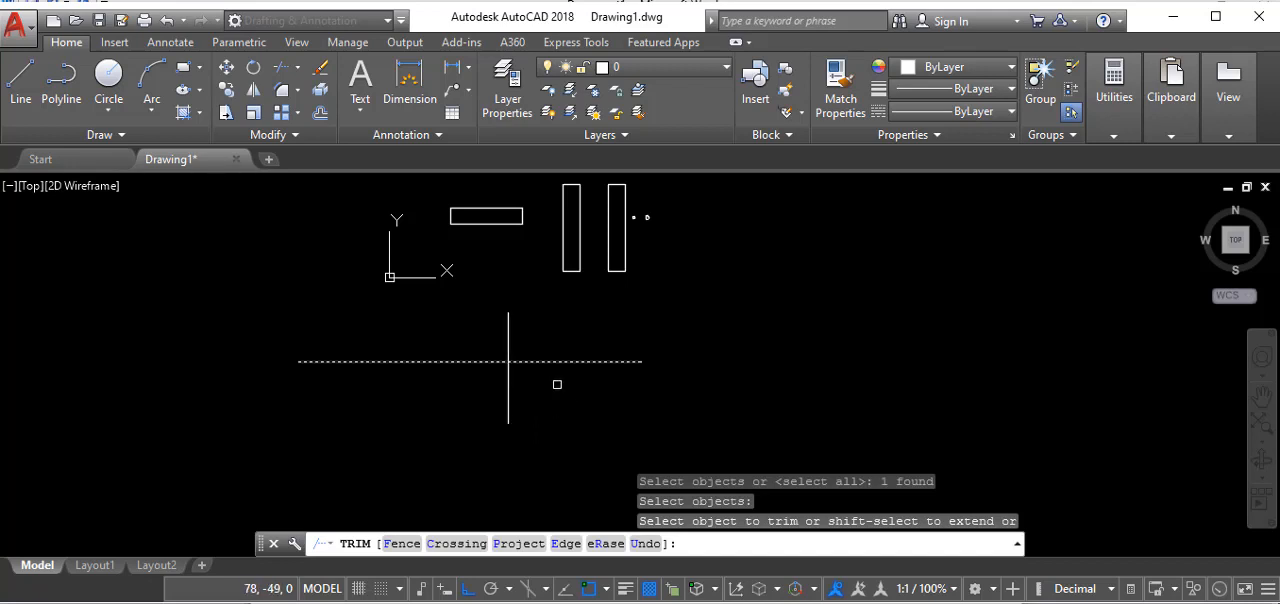
pyautogui.click(555, 361)
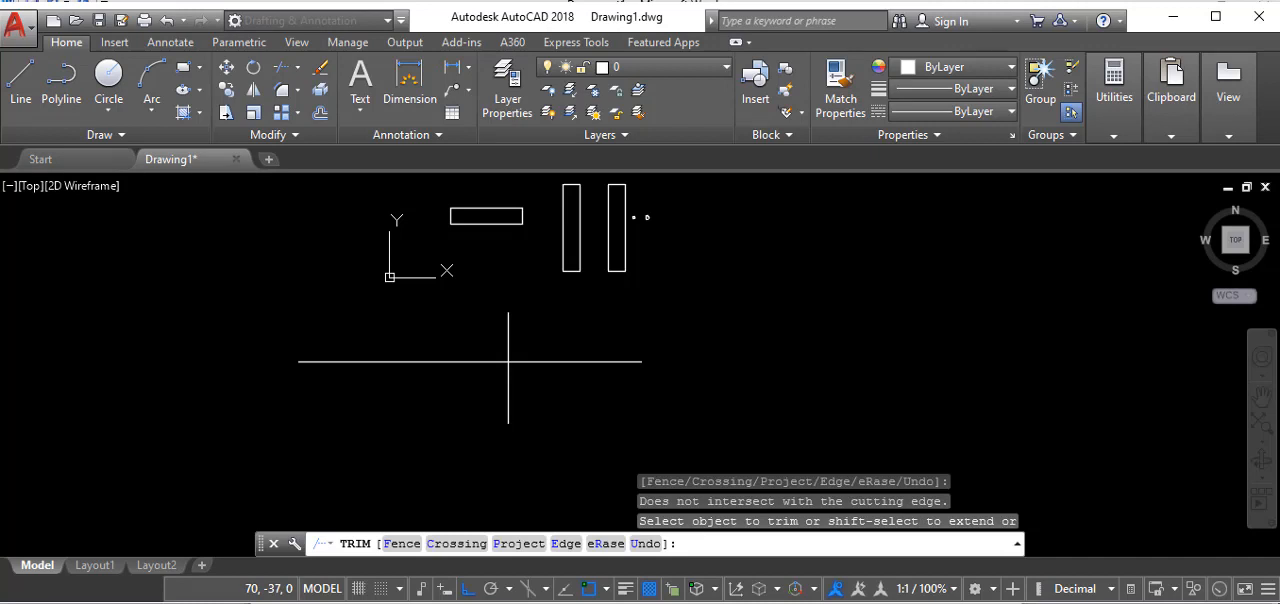
pyautogui.press('Escape')
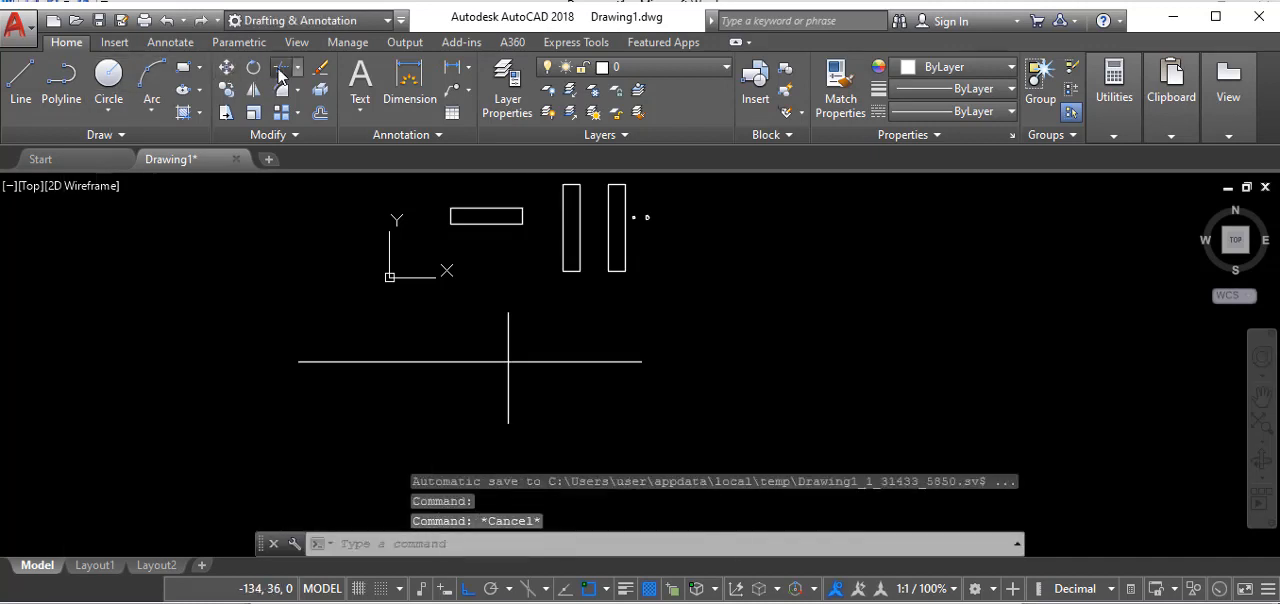
# - Trim off the part of the horizontal line right of the vertical line, using the vertical line as the cutting edge
pyautogui.click(280, 70)
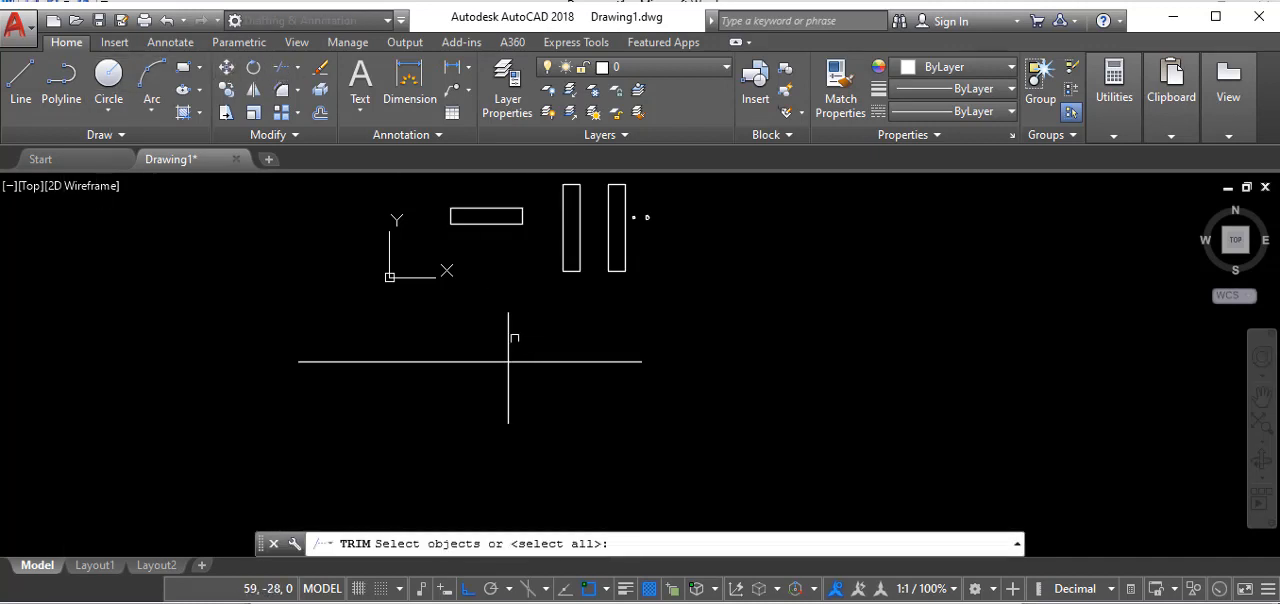
pyautogui.click(512, 339)
pyautogui.press('Return')
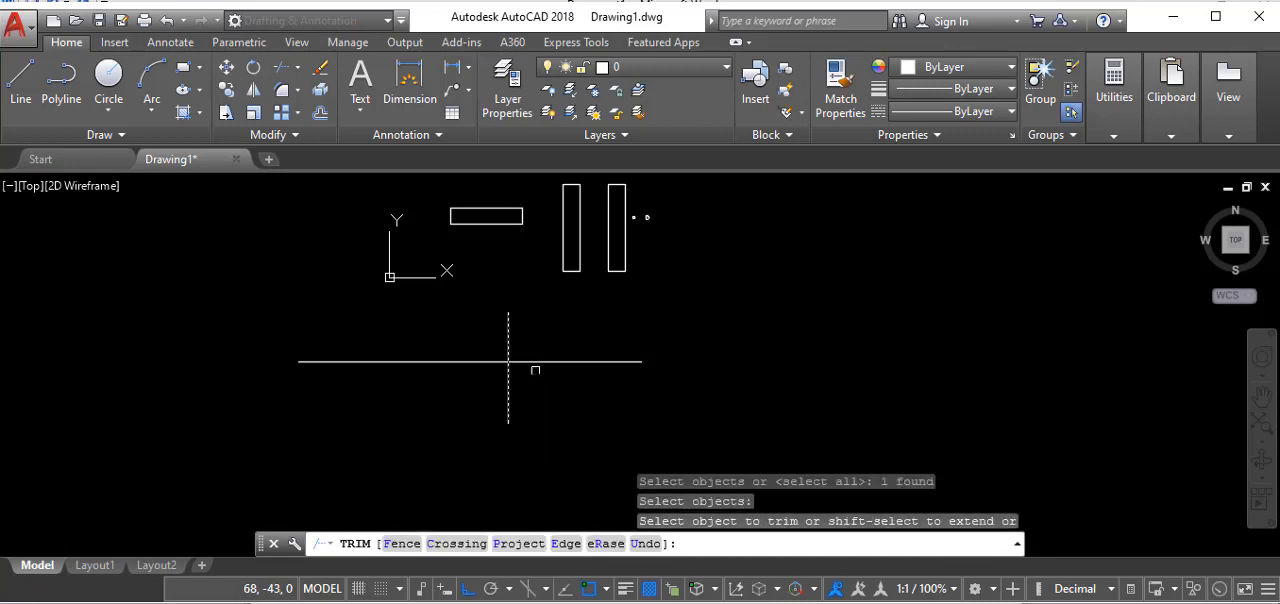
pyautogui.click(541, 361)
pyautogui.rightClick(668, 339)
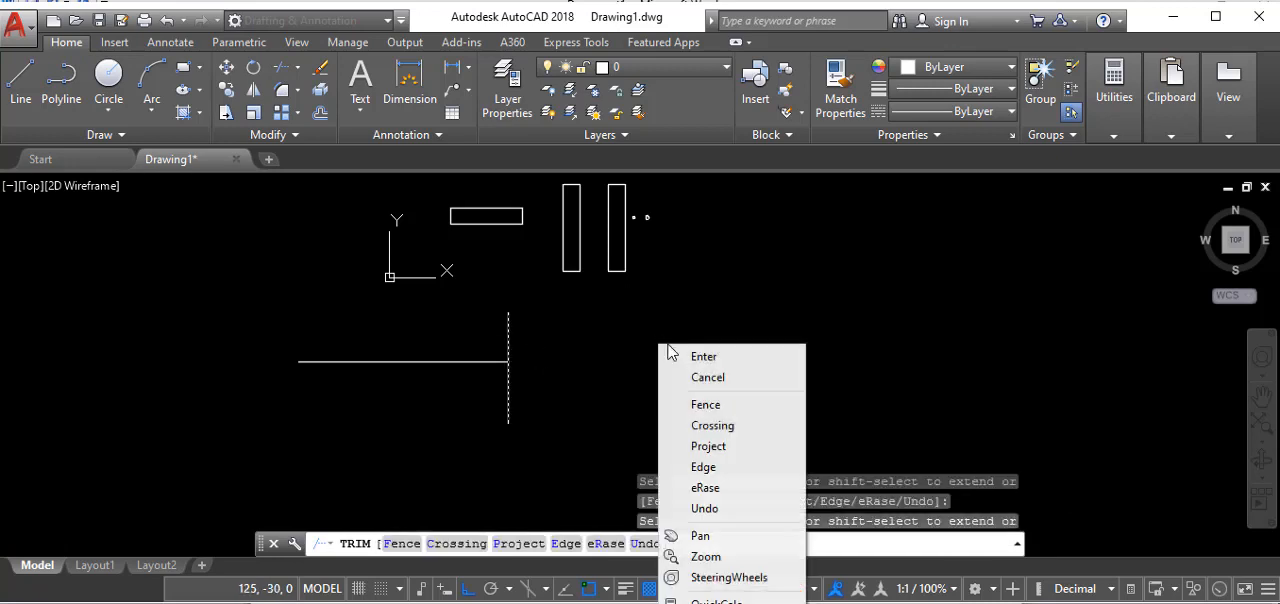
pyautogui.click(712, 358)
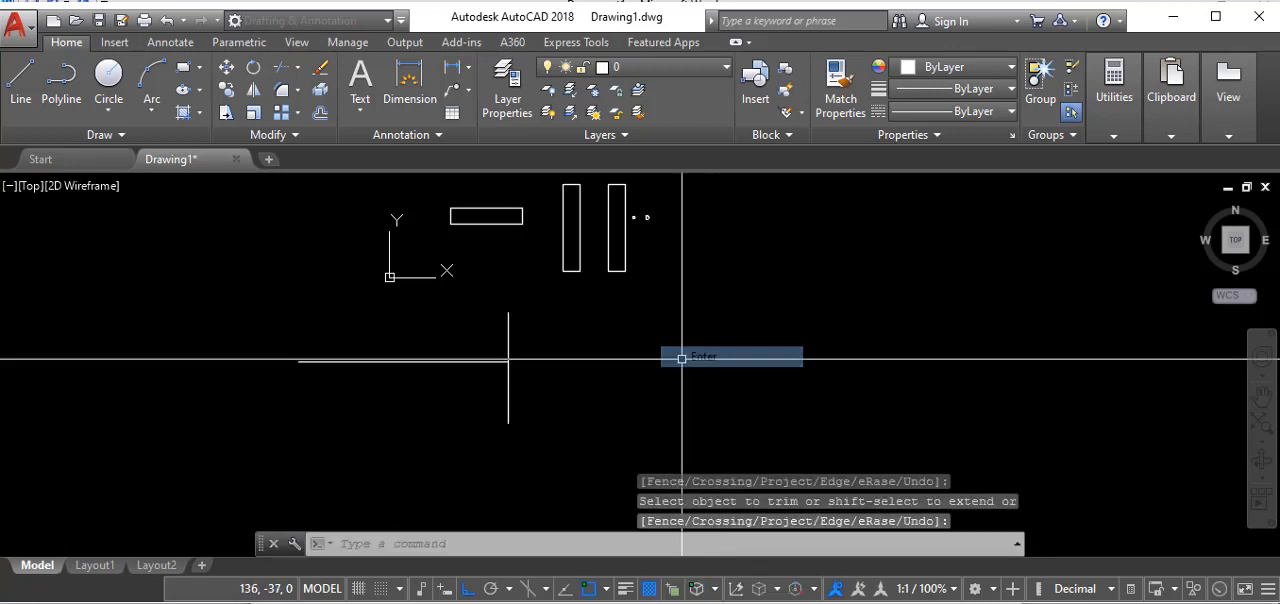
# - Erase the vertical line at the trimmed line's right end
pyautogui.click(513, 342)
pyautogui.click(498, 342)
pyautogui.rightClick(544, 353)
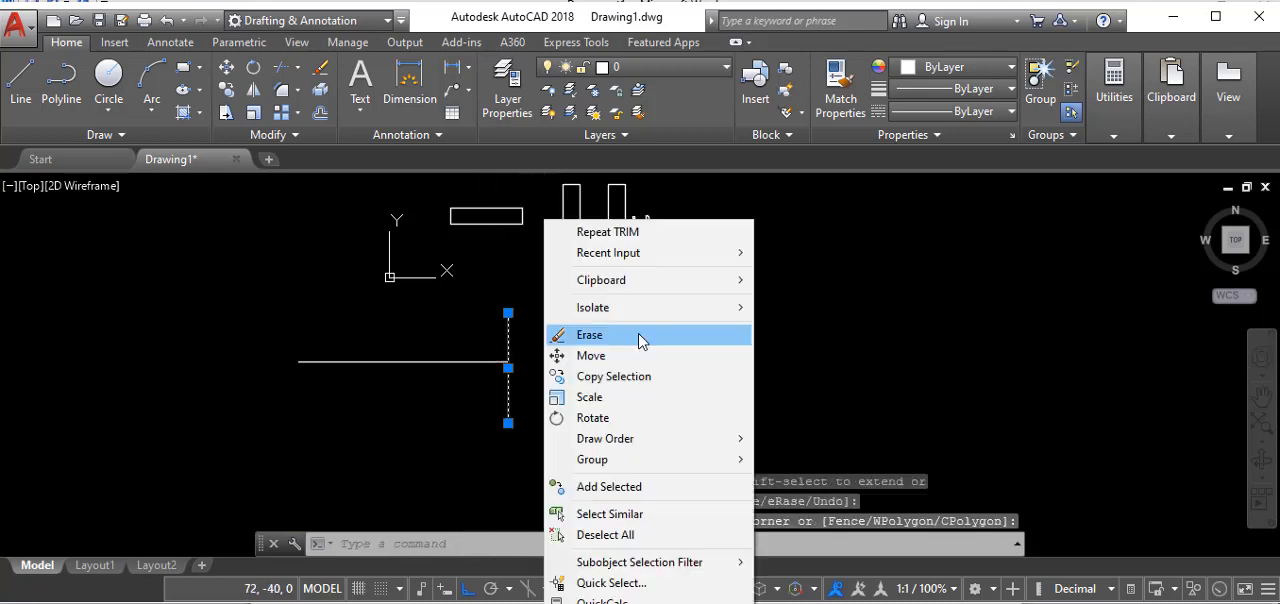
pyautogui.click(641, 341)
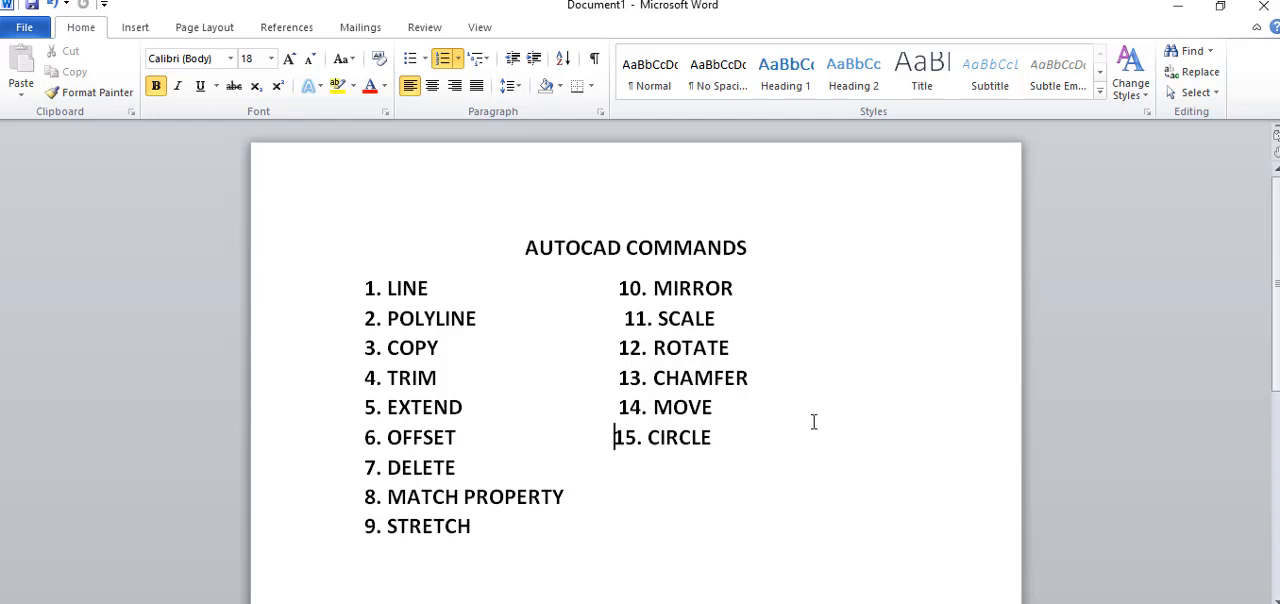
# - Return to AutoCAD from the Word command list and set the remaining horizontal line's colour to Red
pyautogui.click(1182, 12)
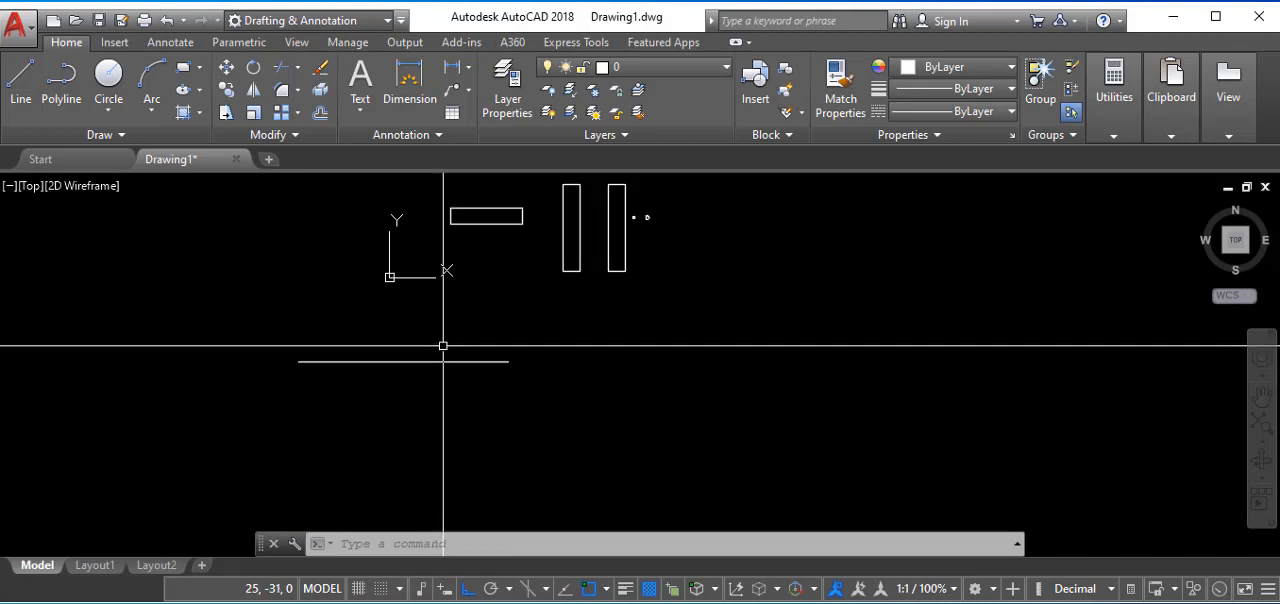
pyautogui.click(392, 360)
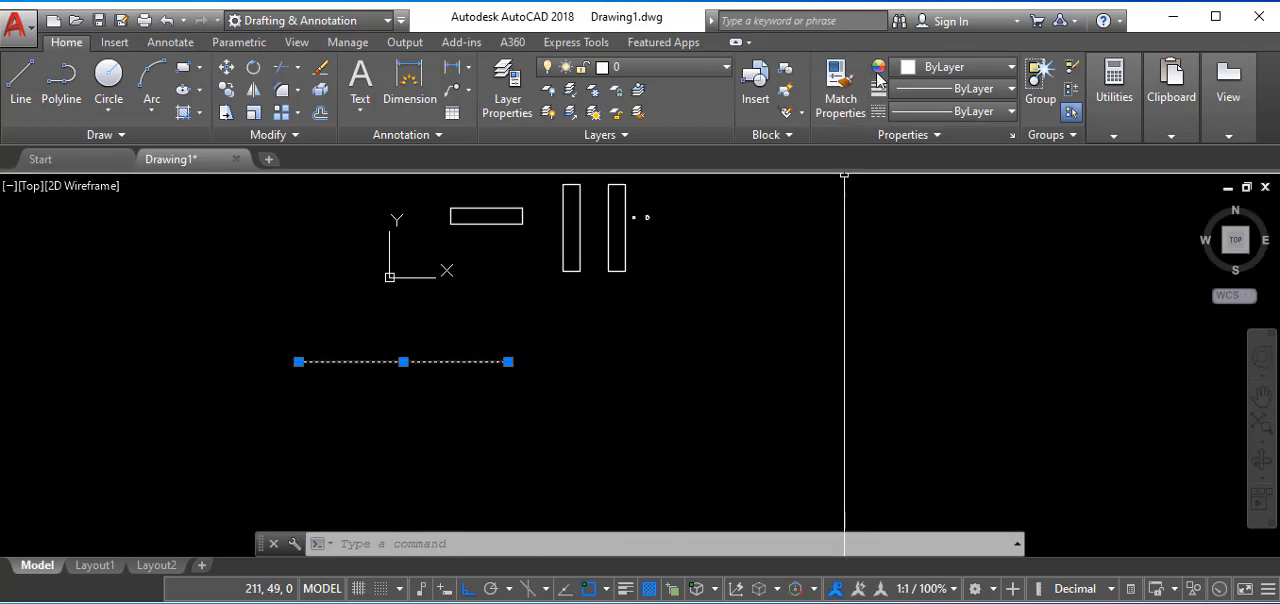
pyautogui.rightClick(386, 343)
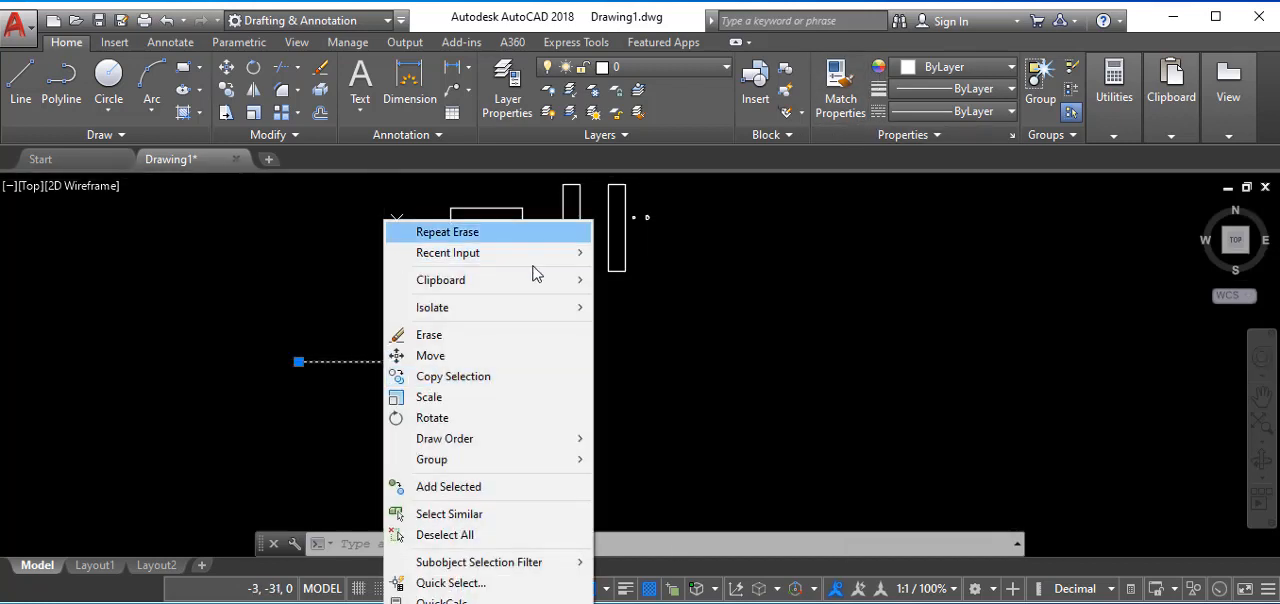
pyautogui.click(390, 602)
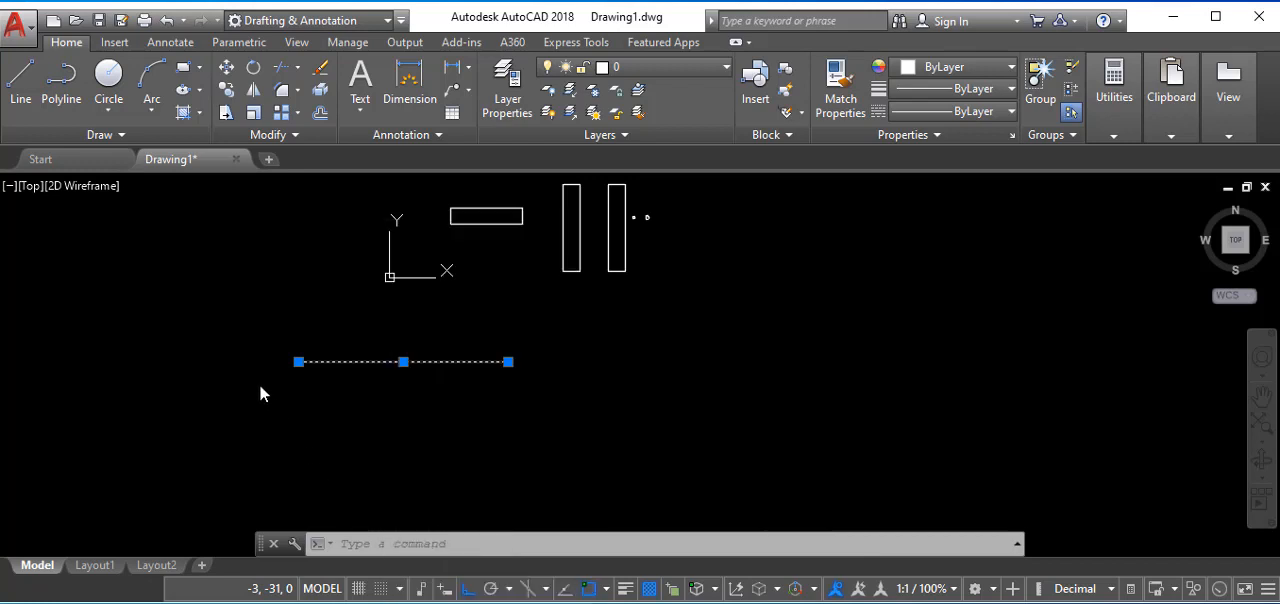
pyautogui.hotkey('ctrl', '1')
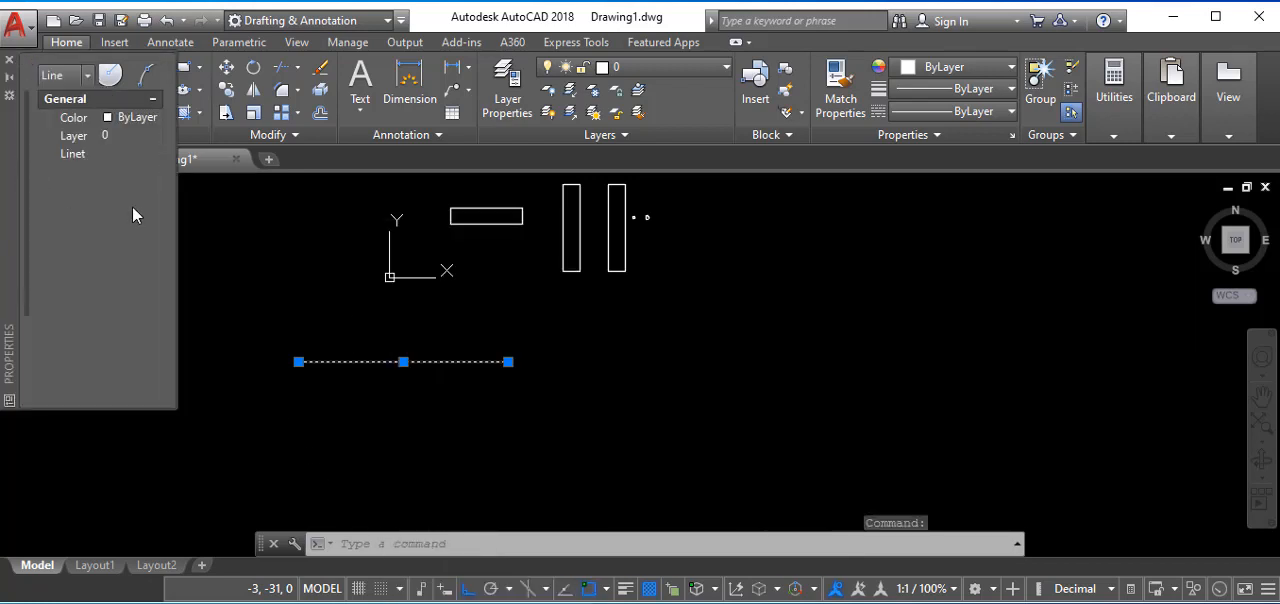
pyautogui.click(121, 119)
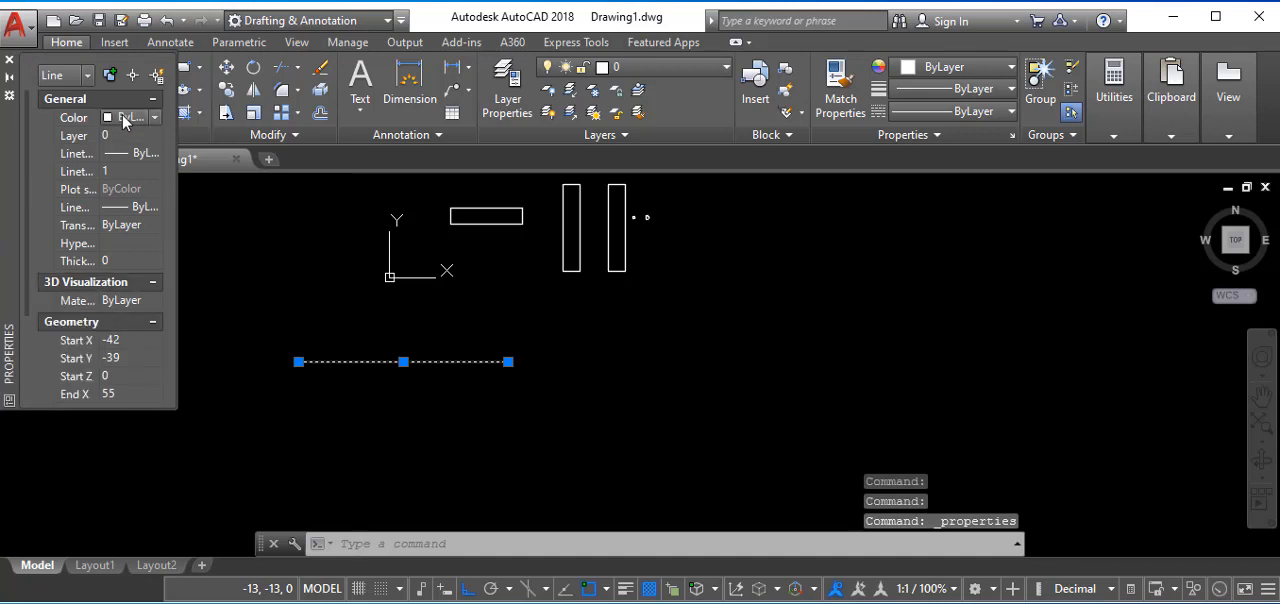
pyautogui.click(155, 118)
pyautogui.click(133, 172)
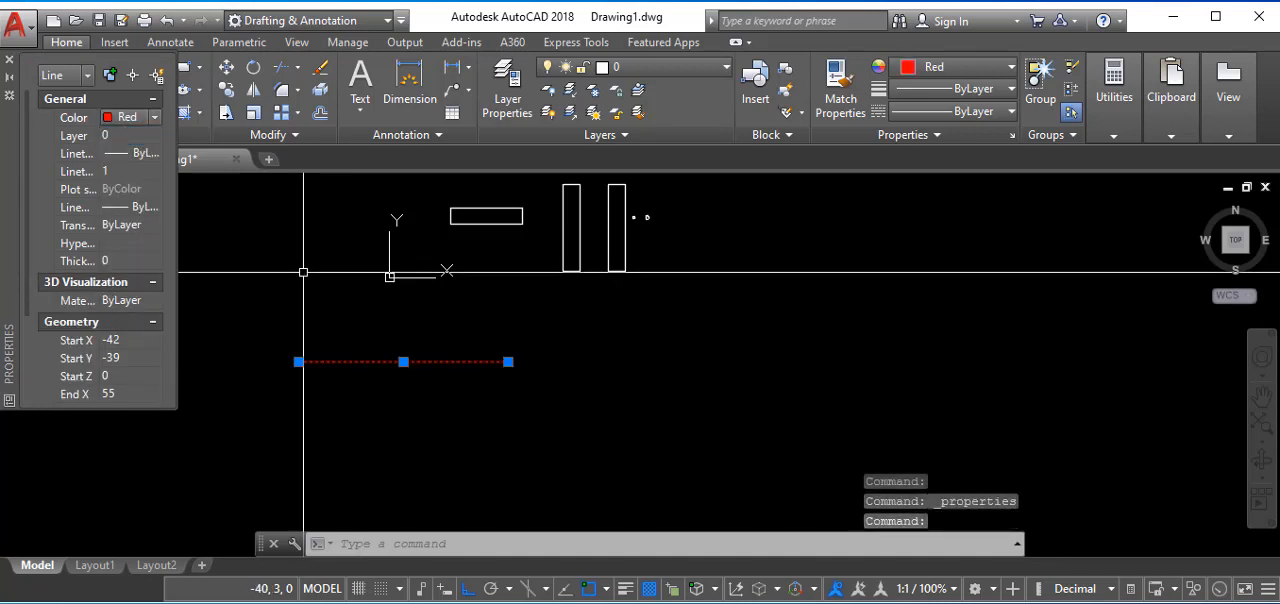
pyautogui.press('Escape')
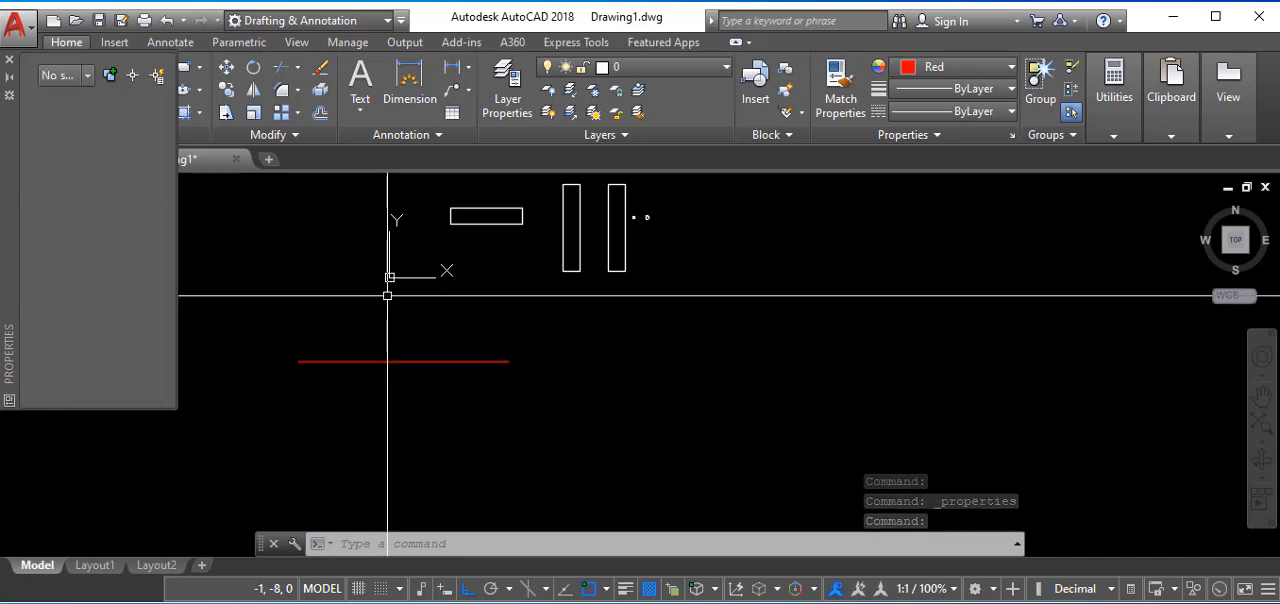
pyautogui.press('Escape')
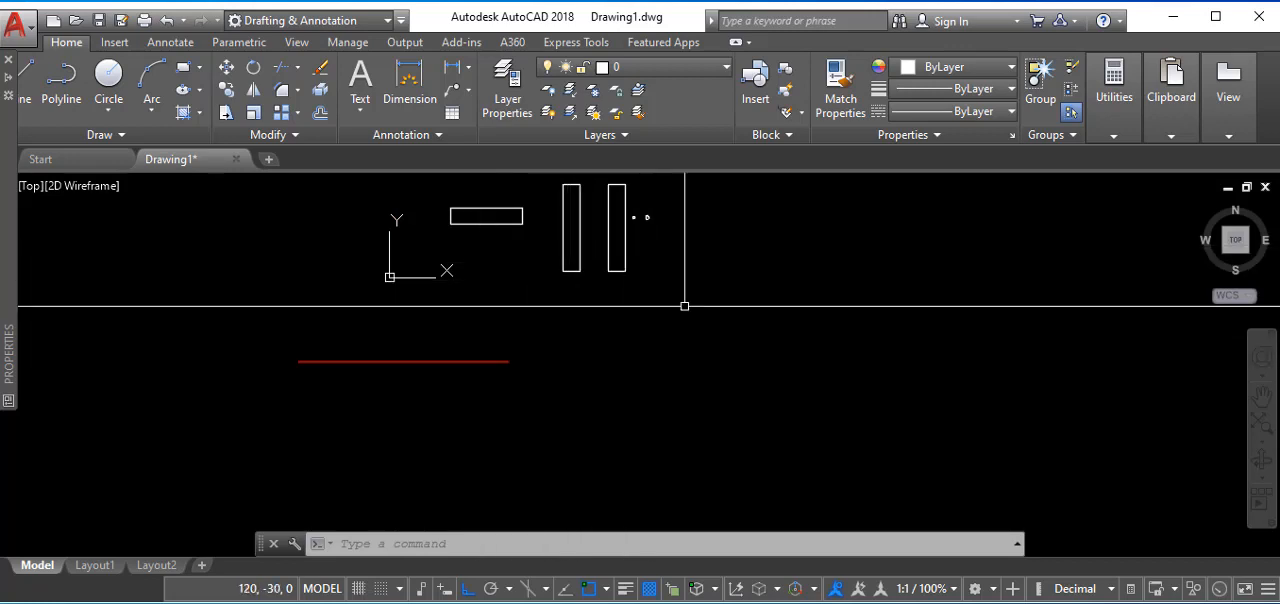
# - Match the red line's properties onto the small horizontal rectangle's bottom edge and the left upright rectangle
pyautogui.click(840, 80)
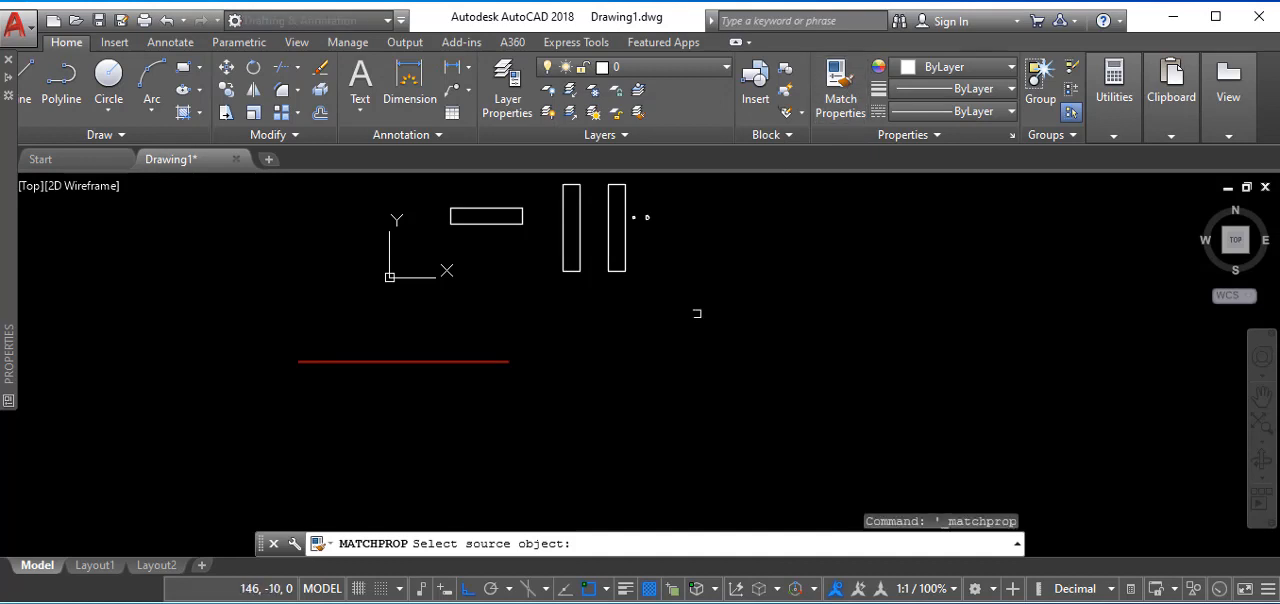
pyautogui.click(474, 362)
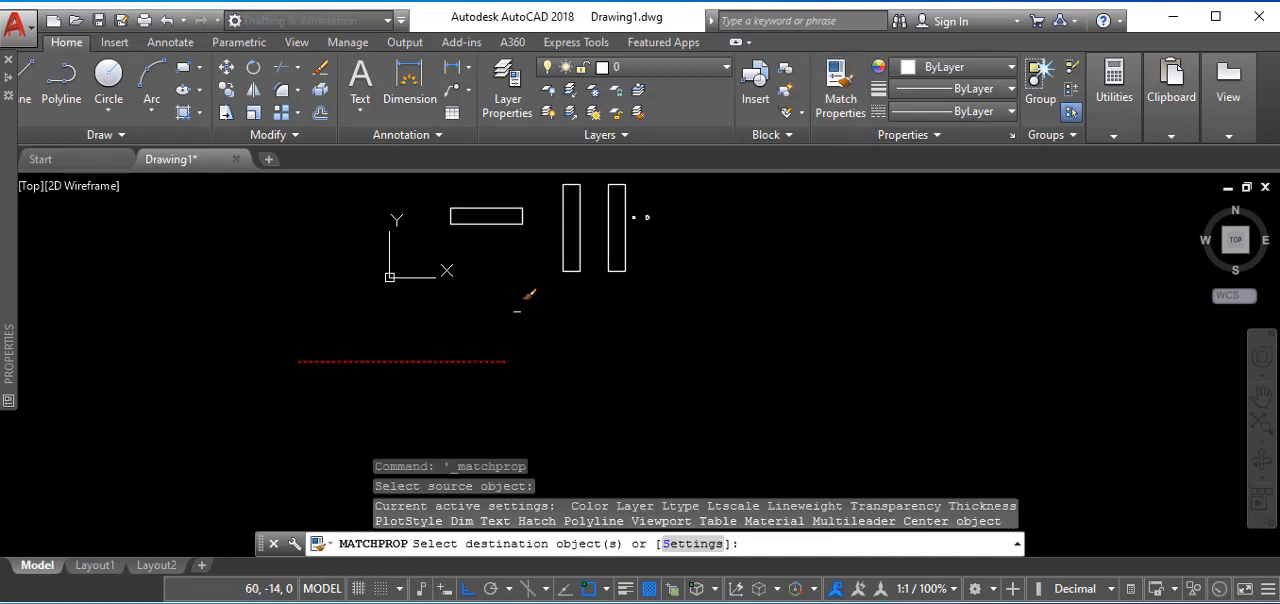
pyautogui.click(487, 220)
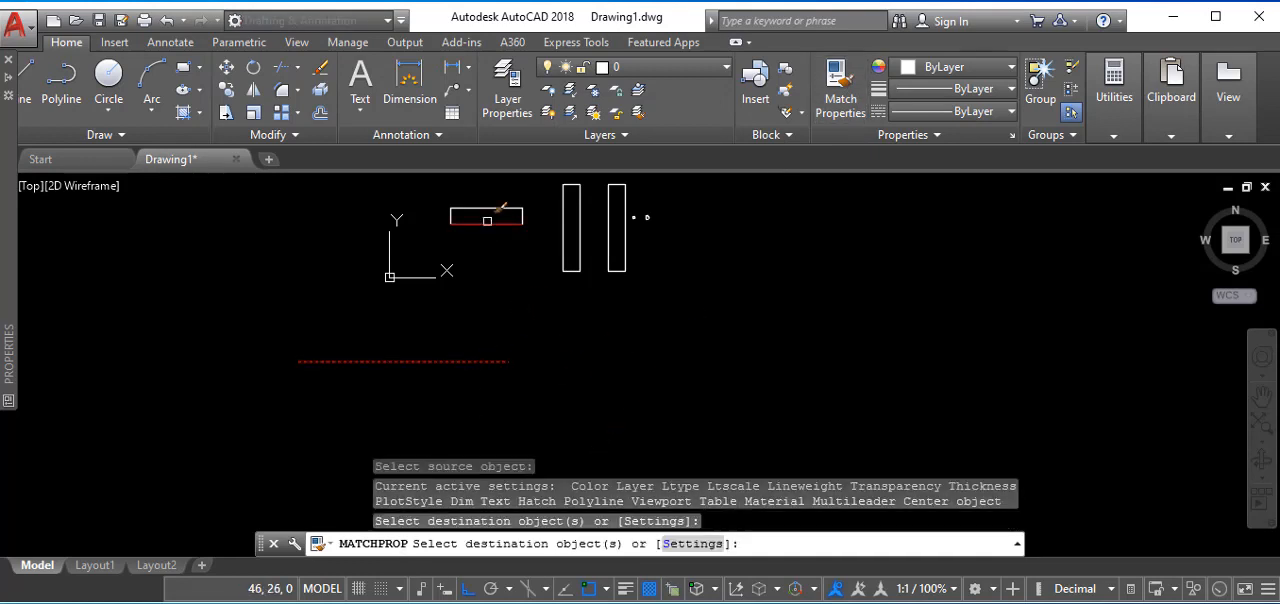
pyautogui.click(588, 247)
pyautogui.rightClick(759, 269)
pyautogui.click(857, 280)
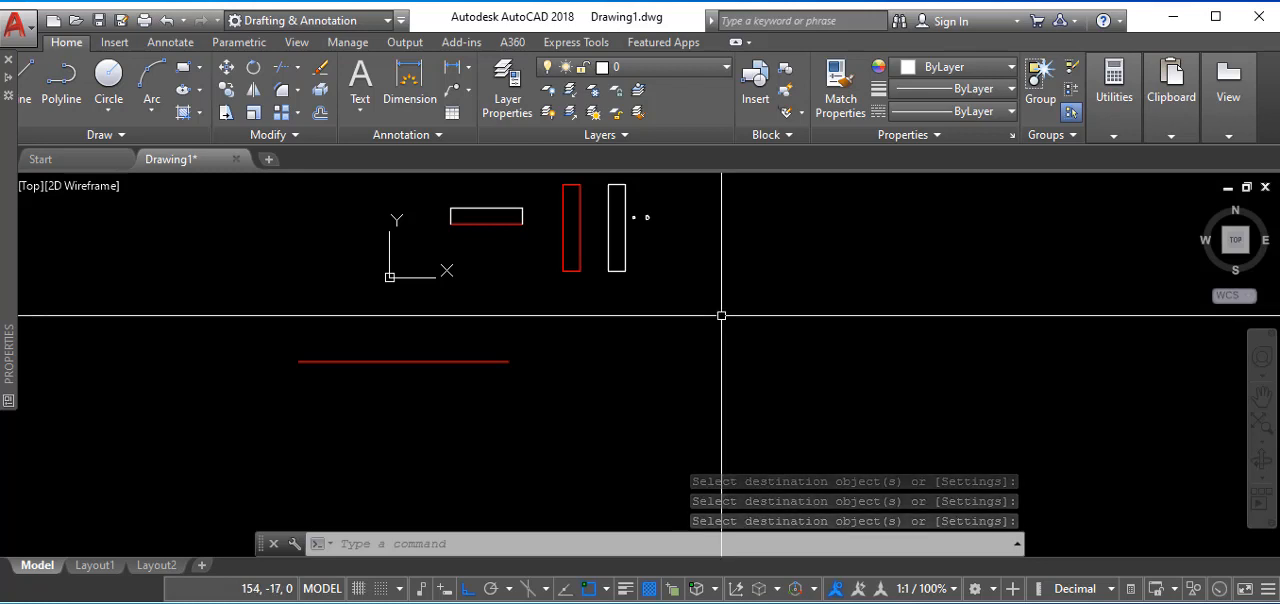
# - Draw a long horizontal line in the empty space to the right of the existing objects and end the Line command
pyautogui.scroll(-2, 686, 298)
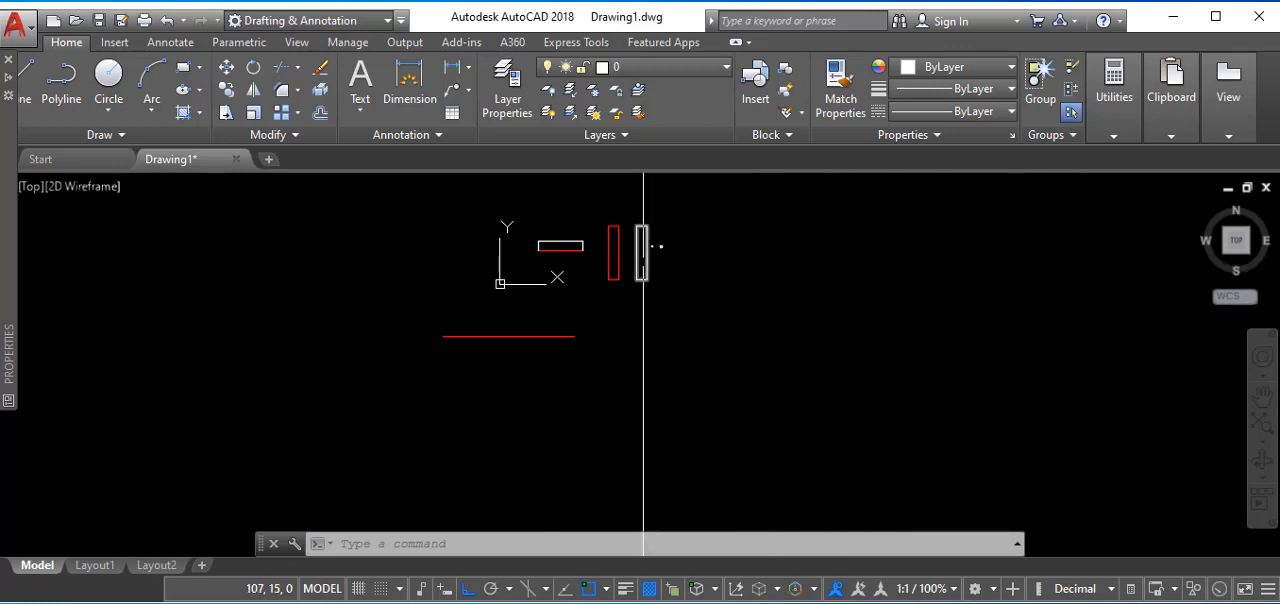
pyautogui.click(26, 80)
pyautogui.click(750, 302)
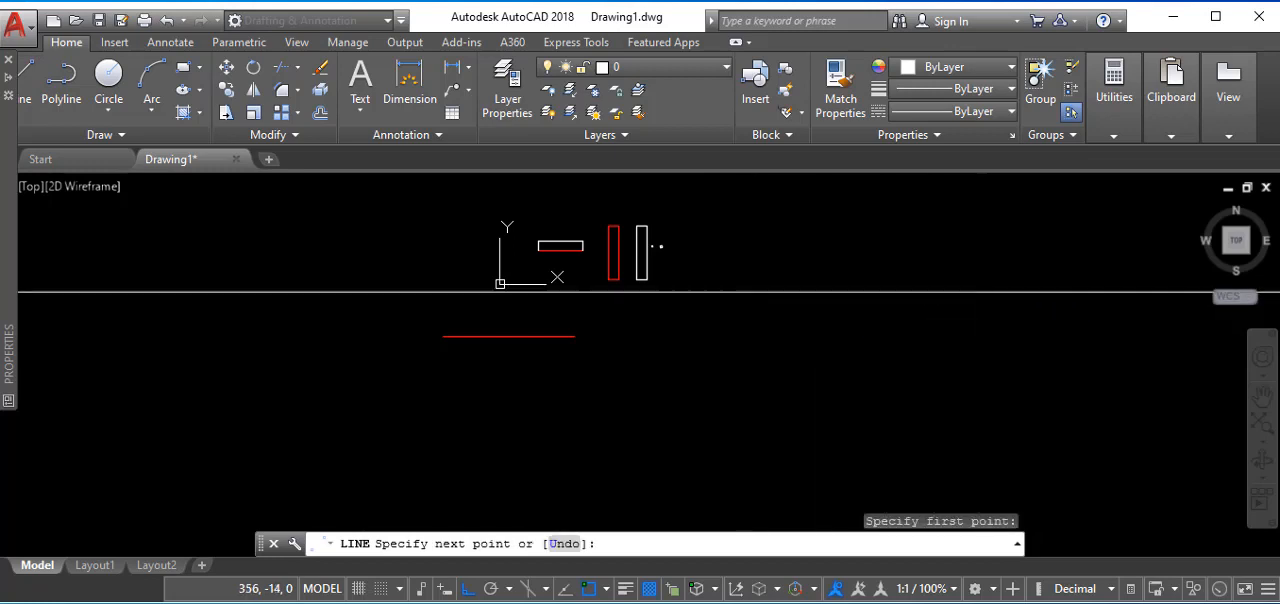
pyautogui.click(978, 290)
pyautogui.rightClick(978, 290)
pyautogui.click(1012, 299)
# - Draw a vertical line crossing the new horizontal line to the right of its middle and end the Line command
pyautogui.rightClick(952, 285)
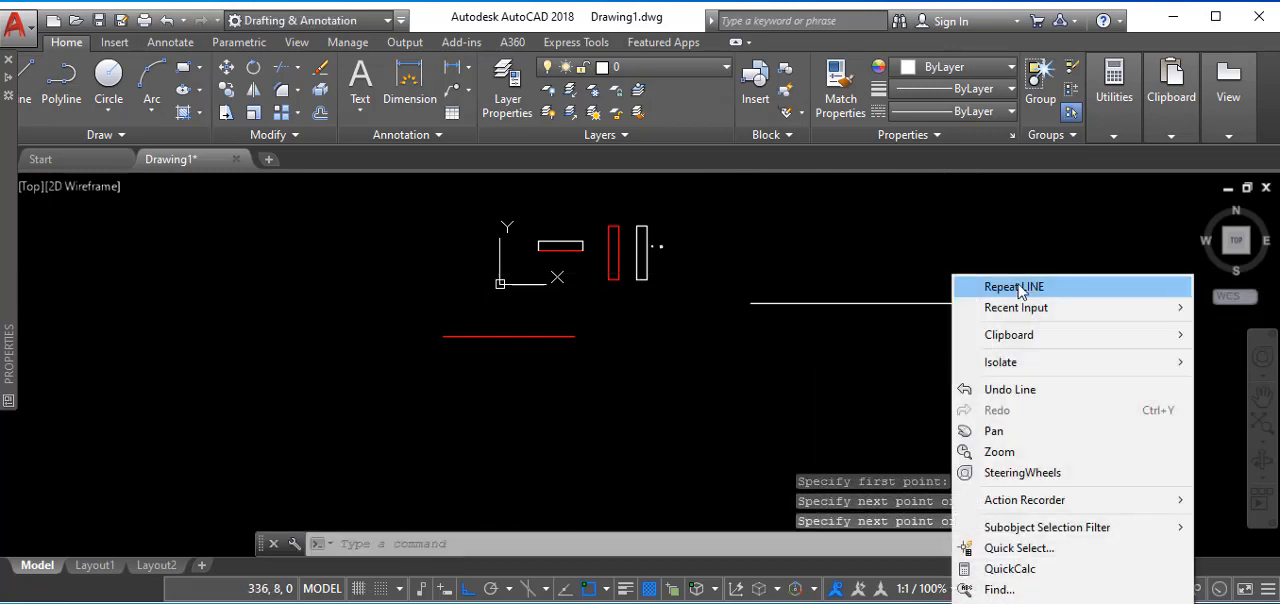
pyautogui.click(1010, 287)
pyautogui.click(911, 242)
pyautogui.click(935, 394)
pyautogui.rightClick(937, 379)
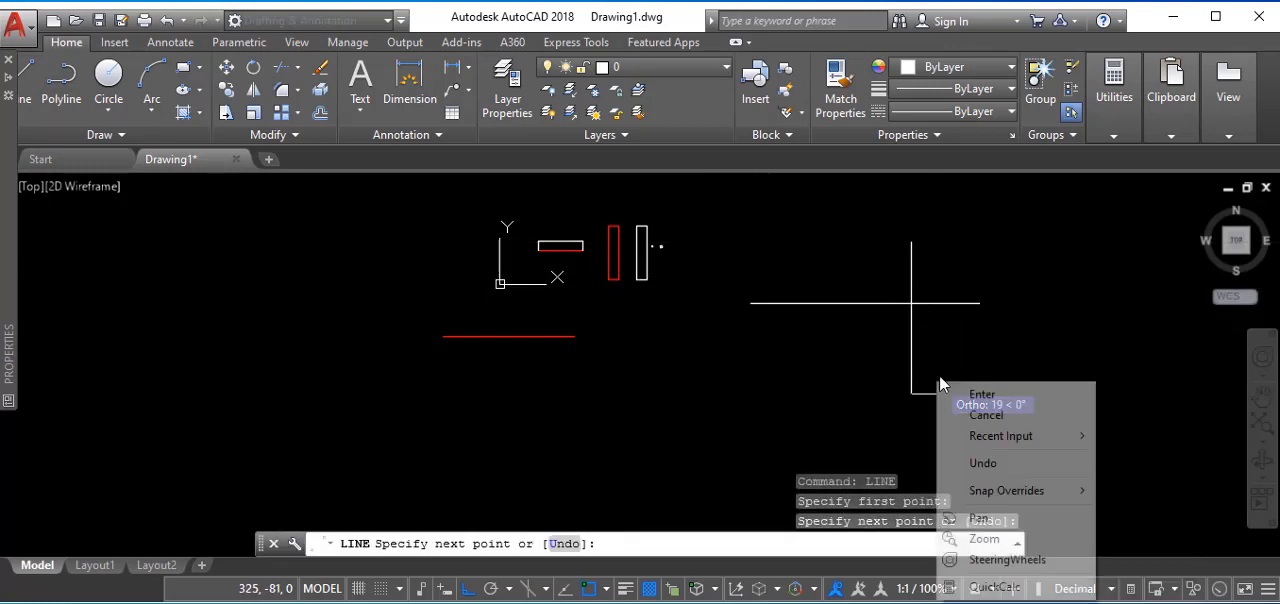
pyautogui.click(943, 399)
# - Chamfer the vertical line's lower part with the horizontal line's left part so that they form a sharp corner
pyautogui.write('c')
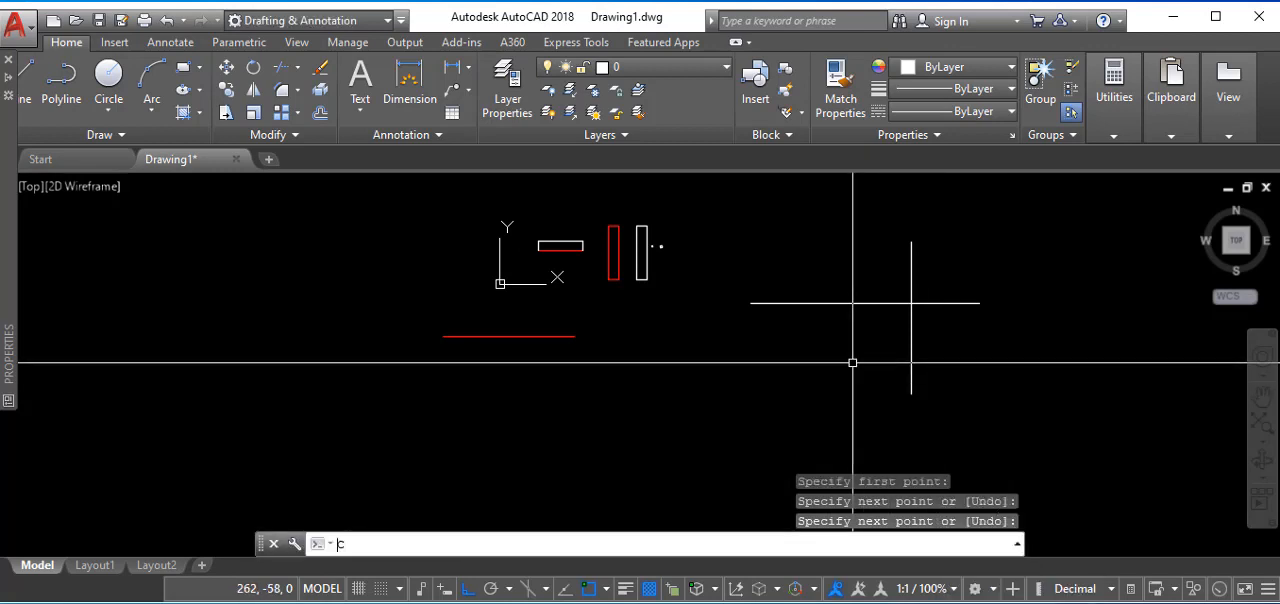
pyautogui.write('ha')
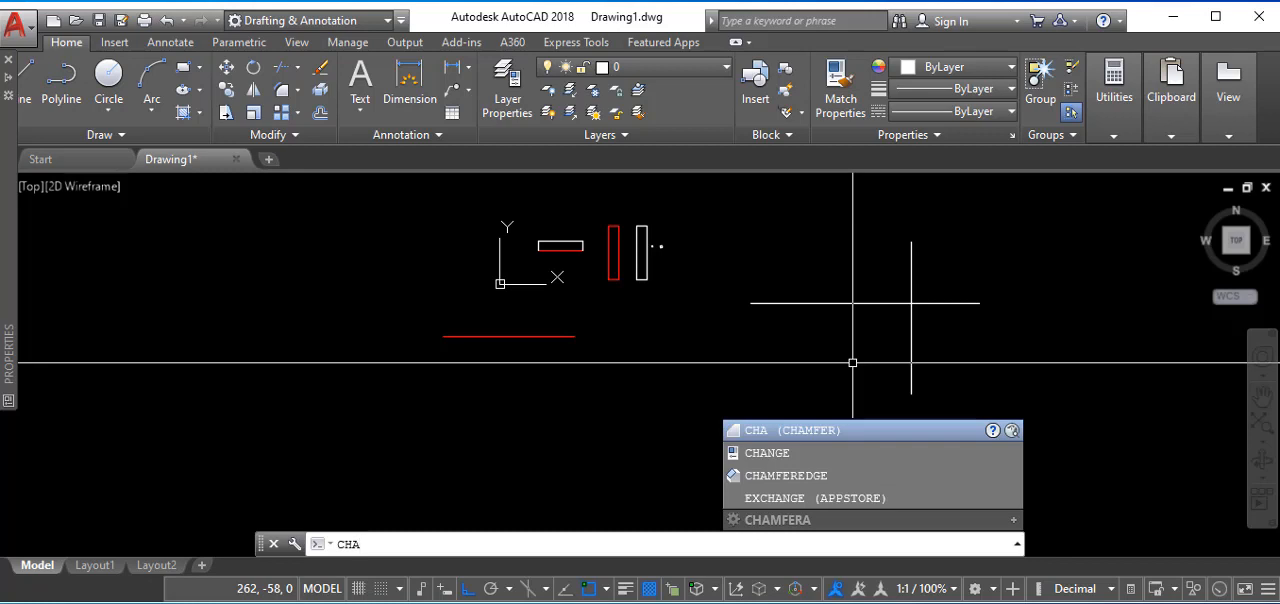
pyautogui.press('Return')
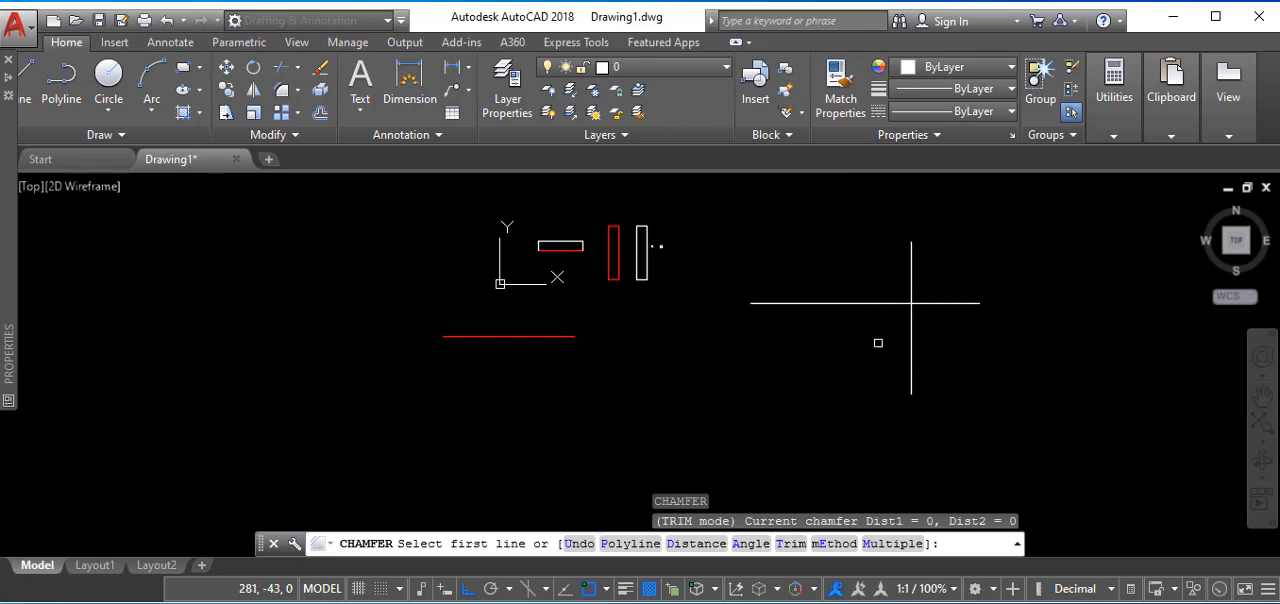
pyautogui.click(913, 329)
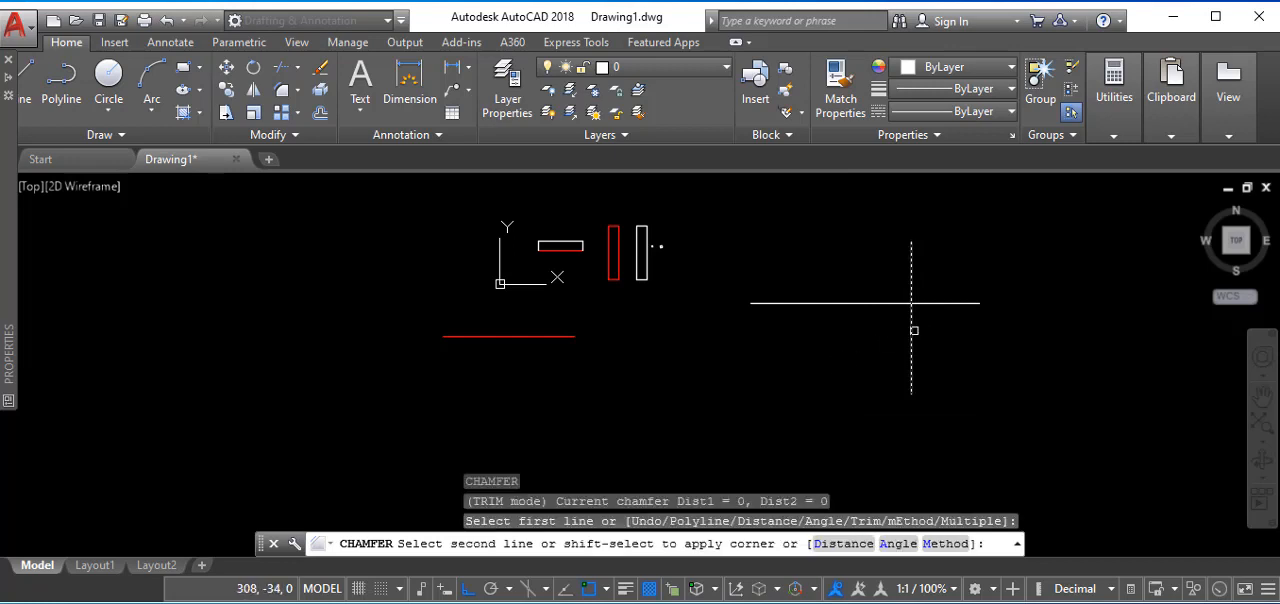
pyautogui.click(888, 303)
pyautogui.scroll(4, 900, 305)
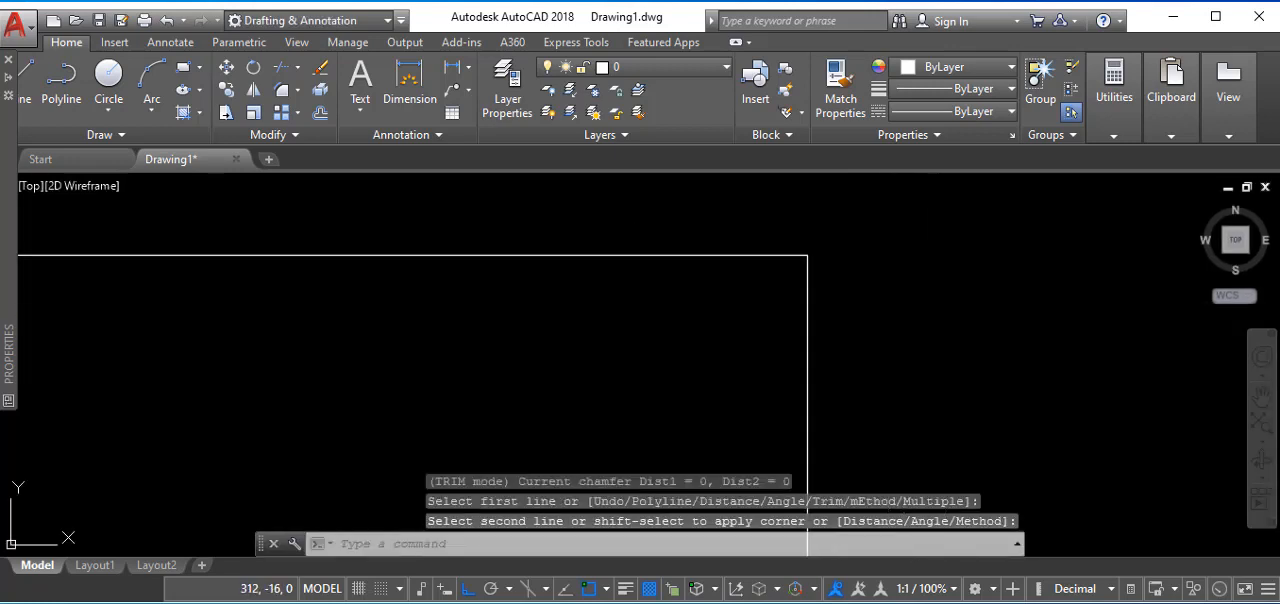
pyautogui.scroll(7, 1100, 313)
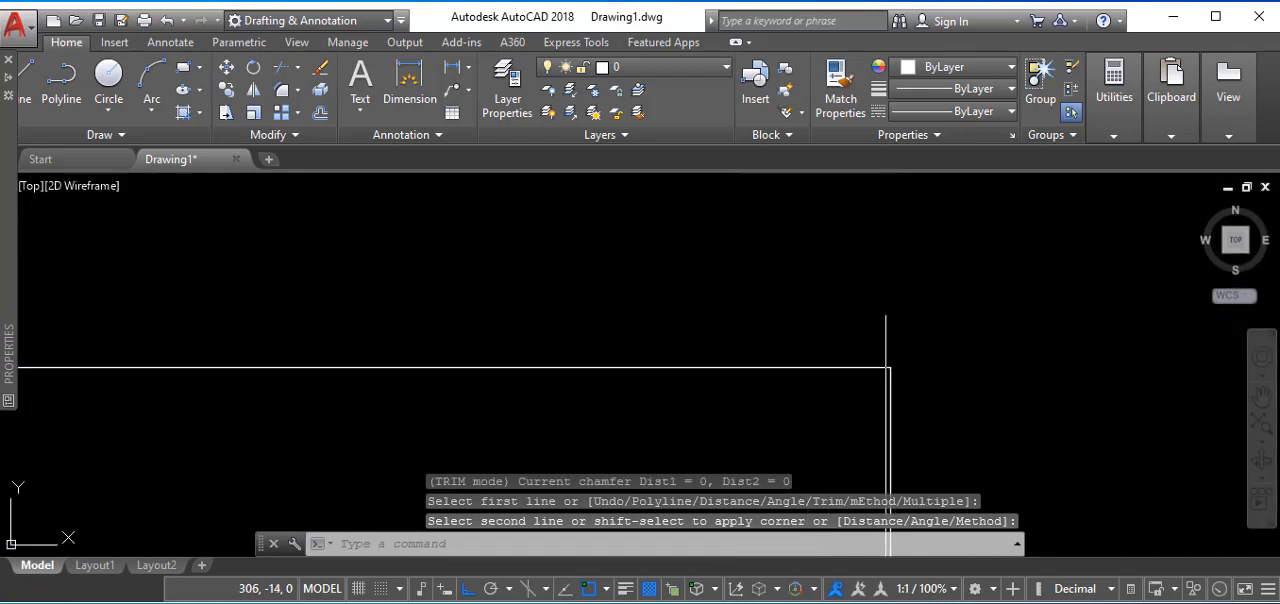
pyautogui.scroll(-10, 837, 300)
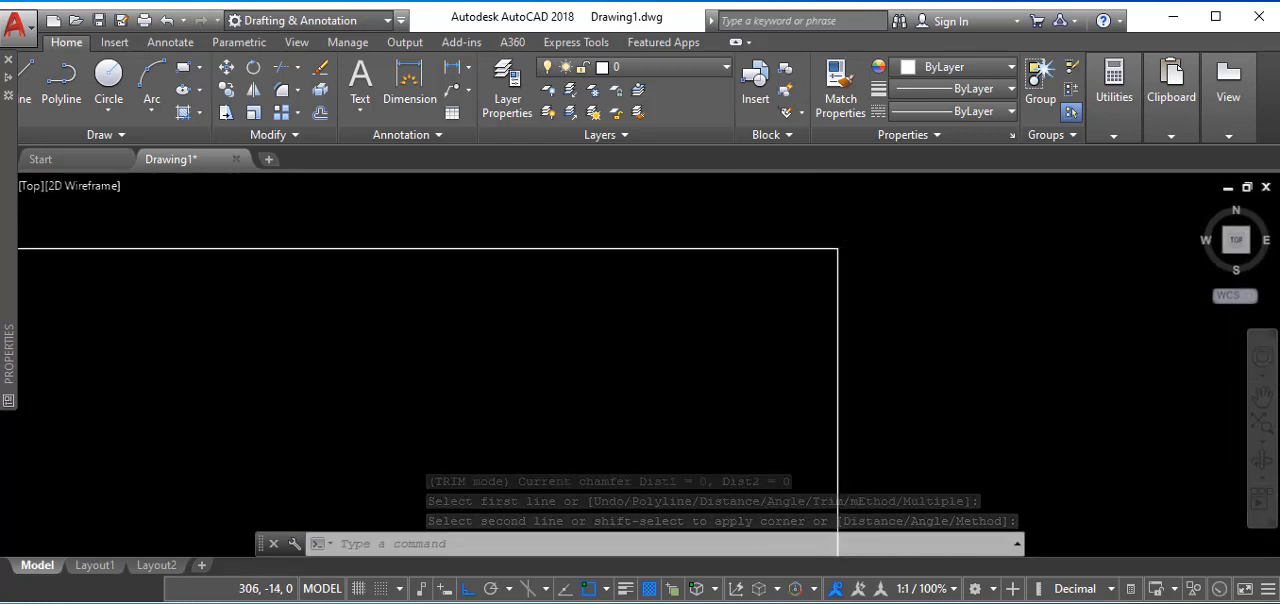
# - Review the chamfered corner together with the rectangles, small circles and red line, both close up and in the overall drawing
pyautogui.scroll(-5, 830, 250)
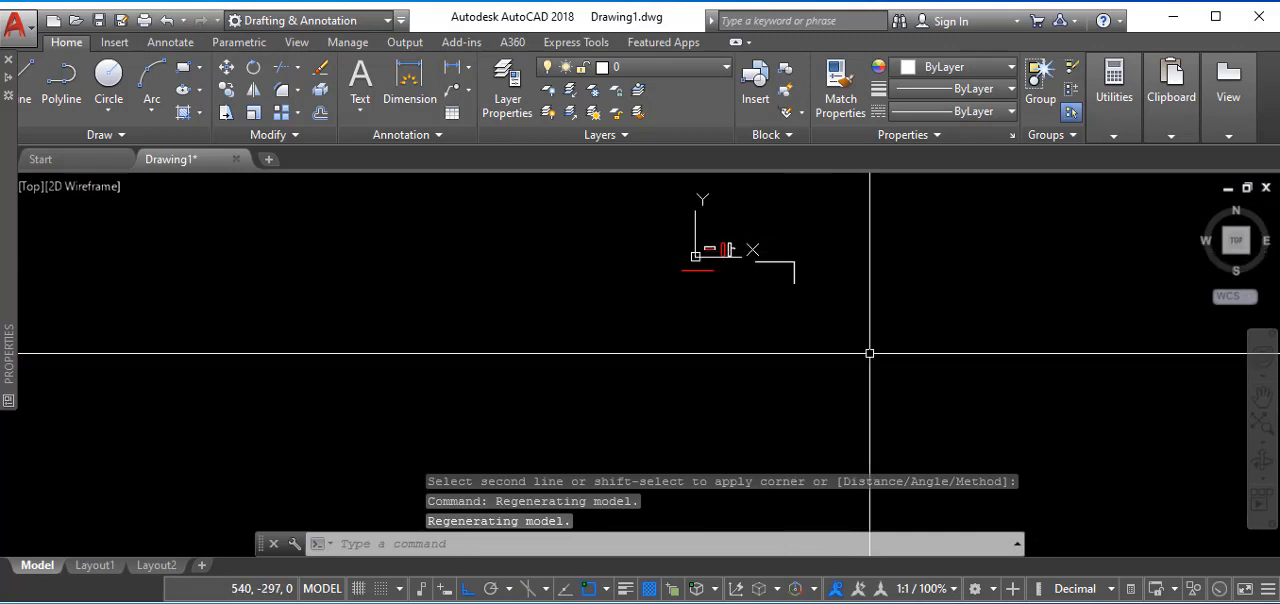
pyautogui.scroll(8, 788, 285)
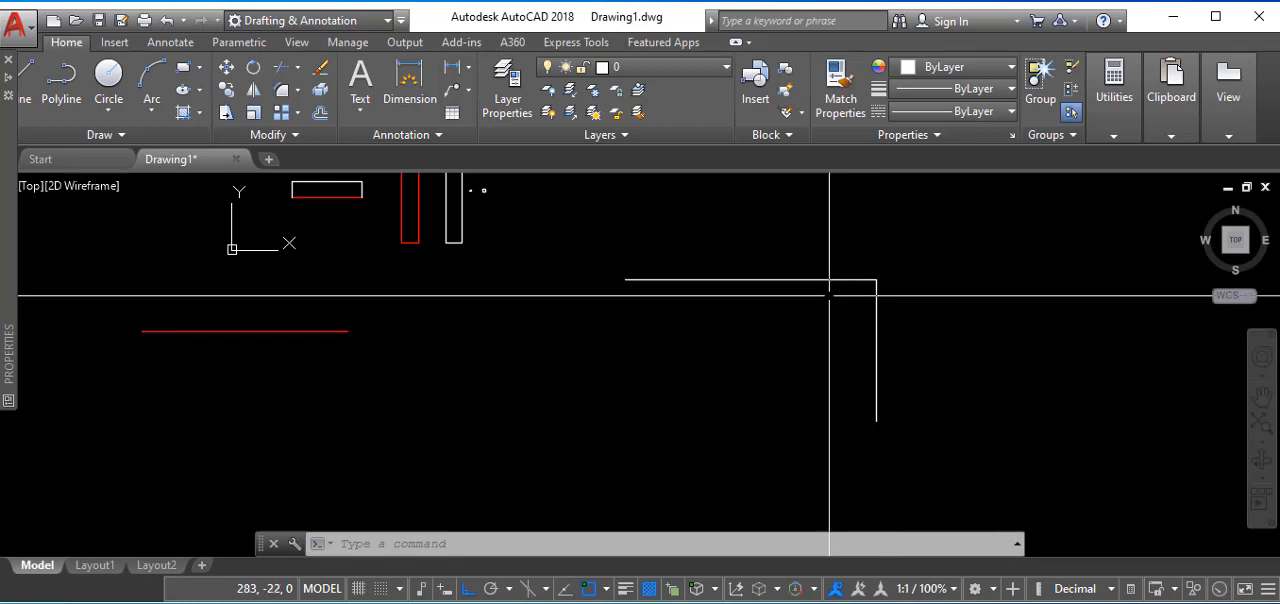
pyautogui.scroll(-4, 829, 286)
pyautogui.scroll(4, 655, 262)
pyautogui.scroll(4, 640, 255)
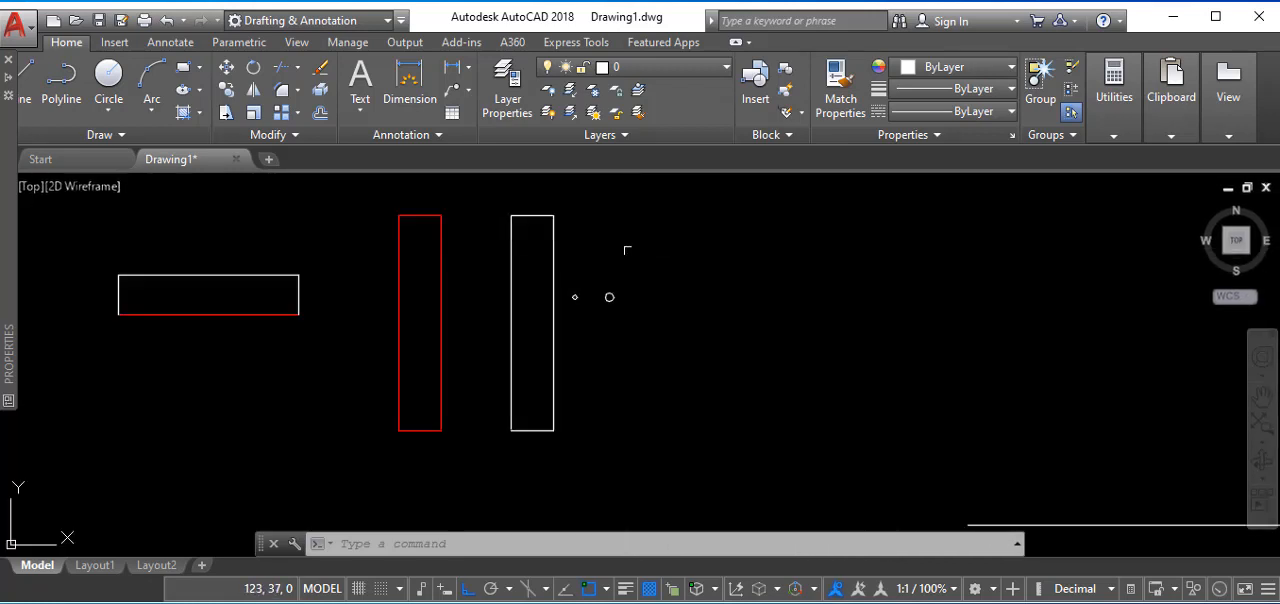
pyautogui.scroll(-10, 645, 258)
pyautogui.scroll(4, 645, 263)
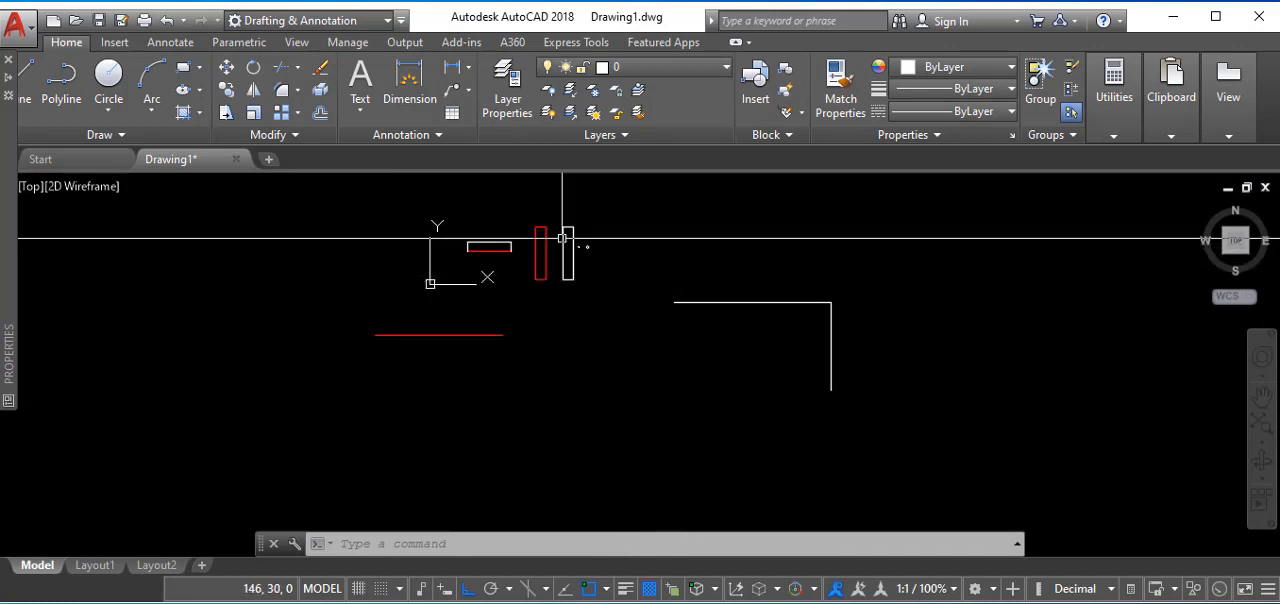
pyautogui.scroll(-4, 563, 248)
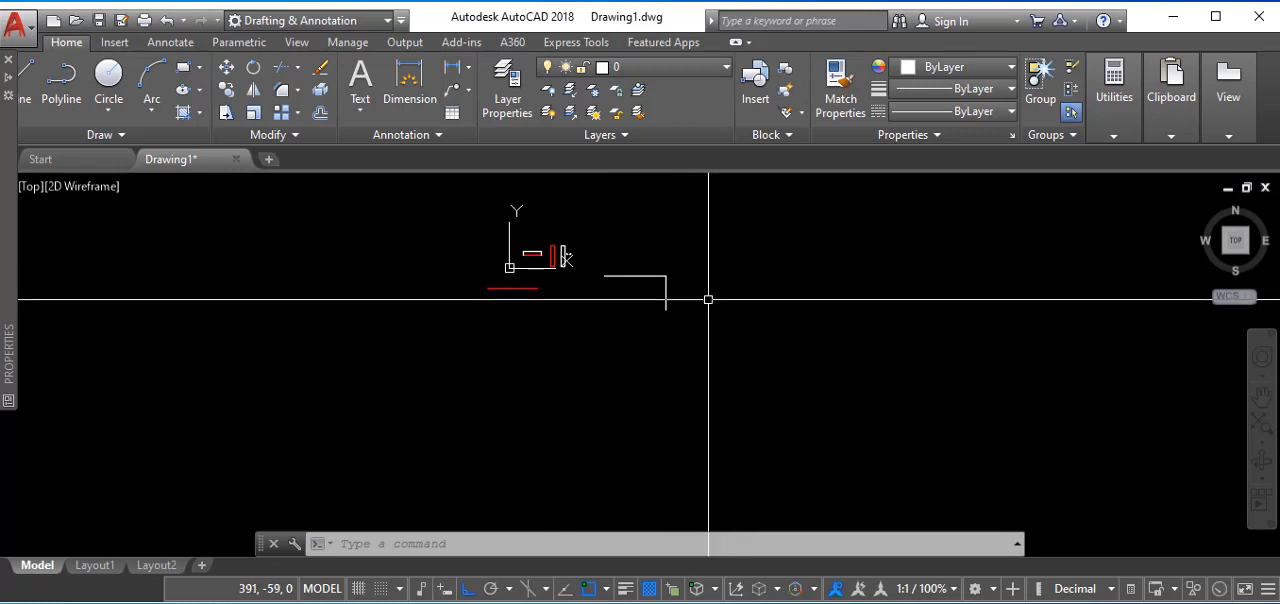
pyautogui.scroll(2, 706, 299)
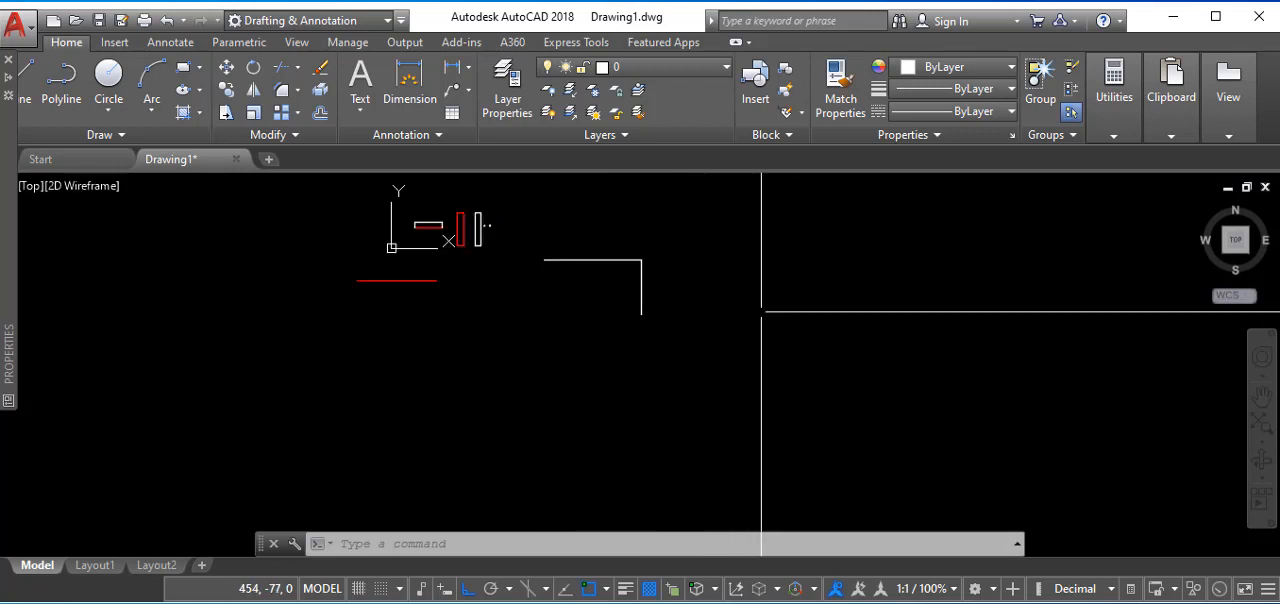